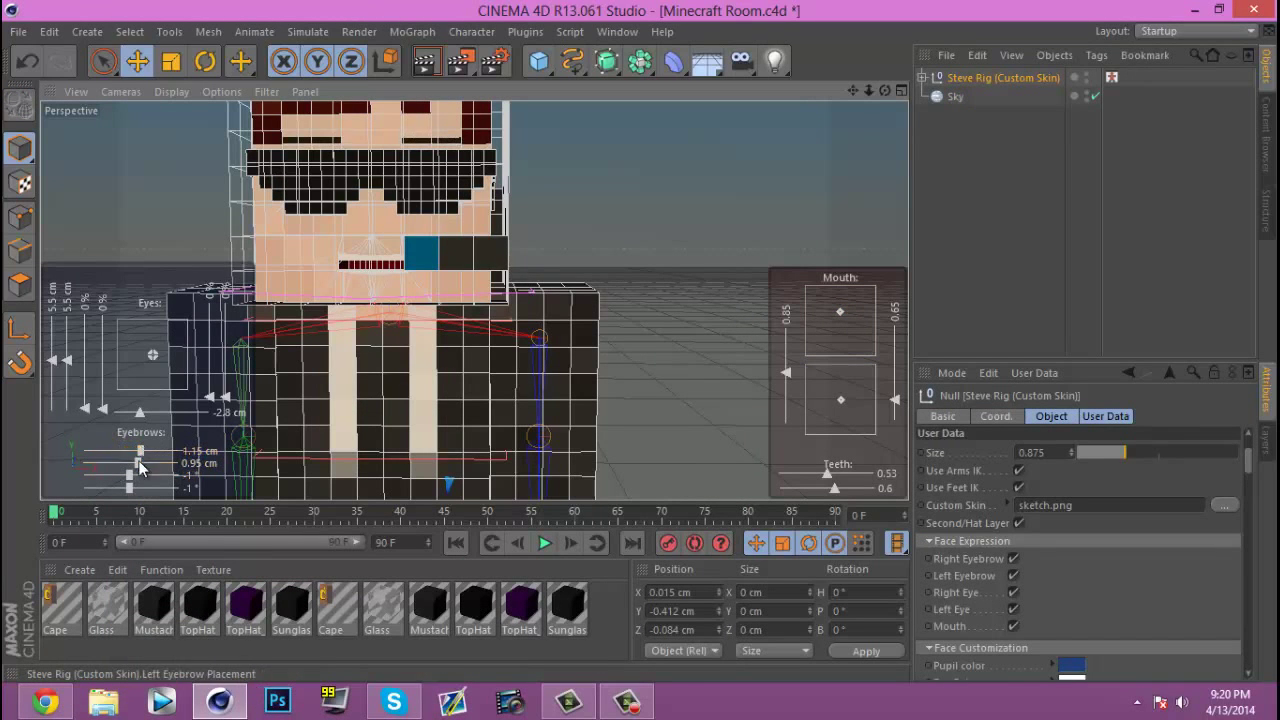
# Step: Spread both arms of the Steve rig outward from its sides by moving the two hand controllers
pyautogui.click(938, 96)
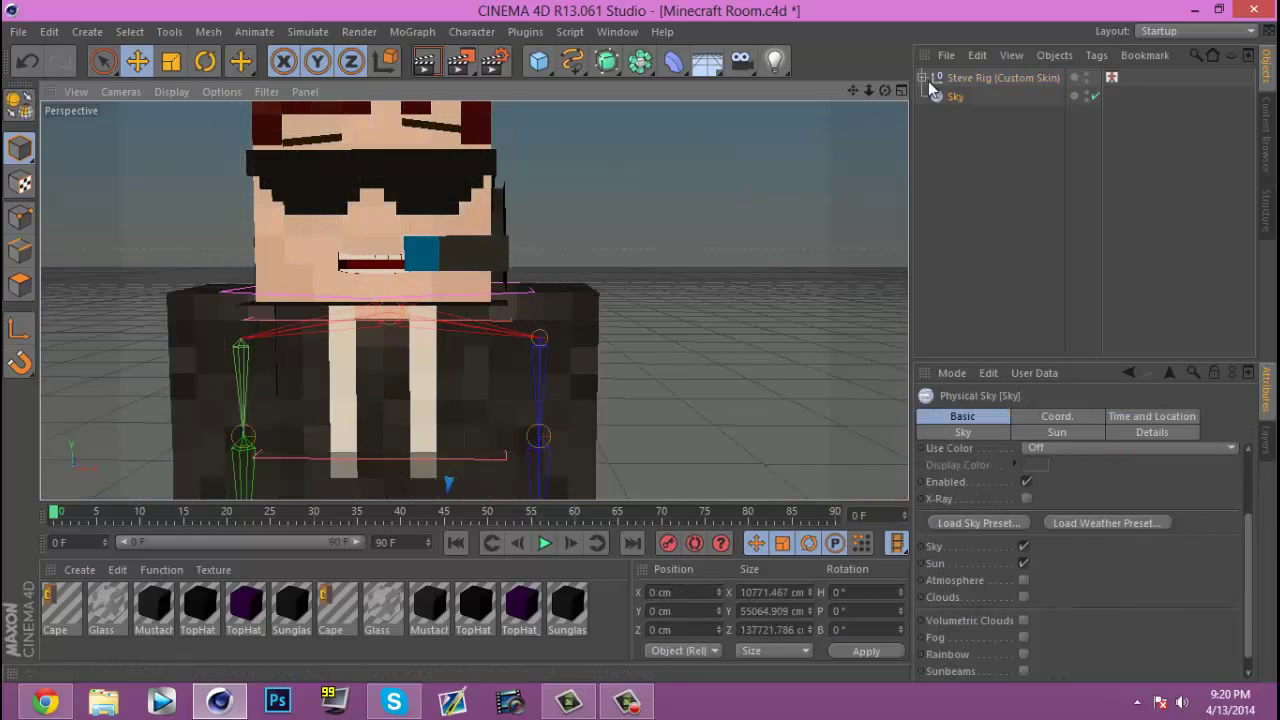
pyautogui.moveTo(869, 91); pyautogui.dragTo(854, 98)
pyautogui.moveTo(852, 91); pyautogui.dragTo(856, 60)
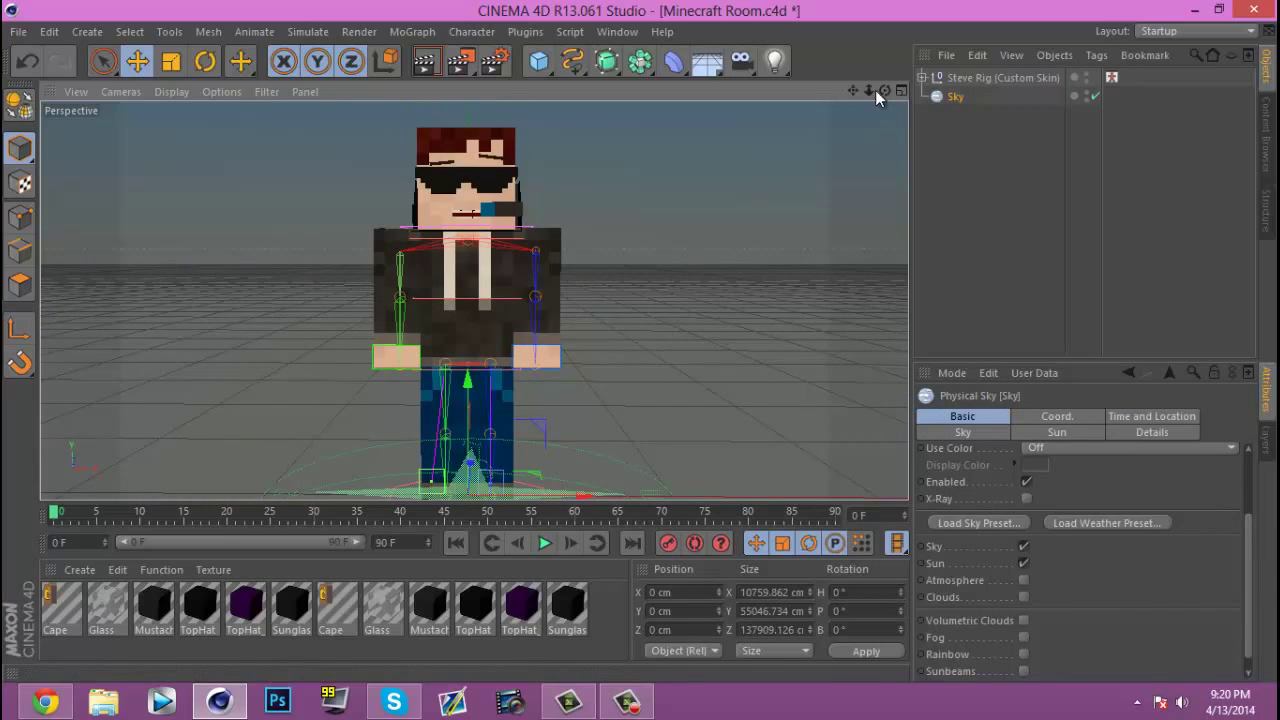
pyautogui.click(559, 366)
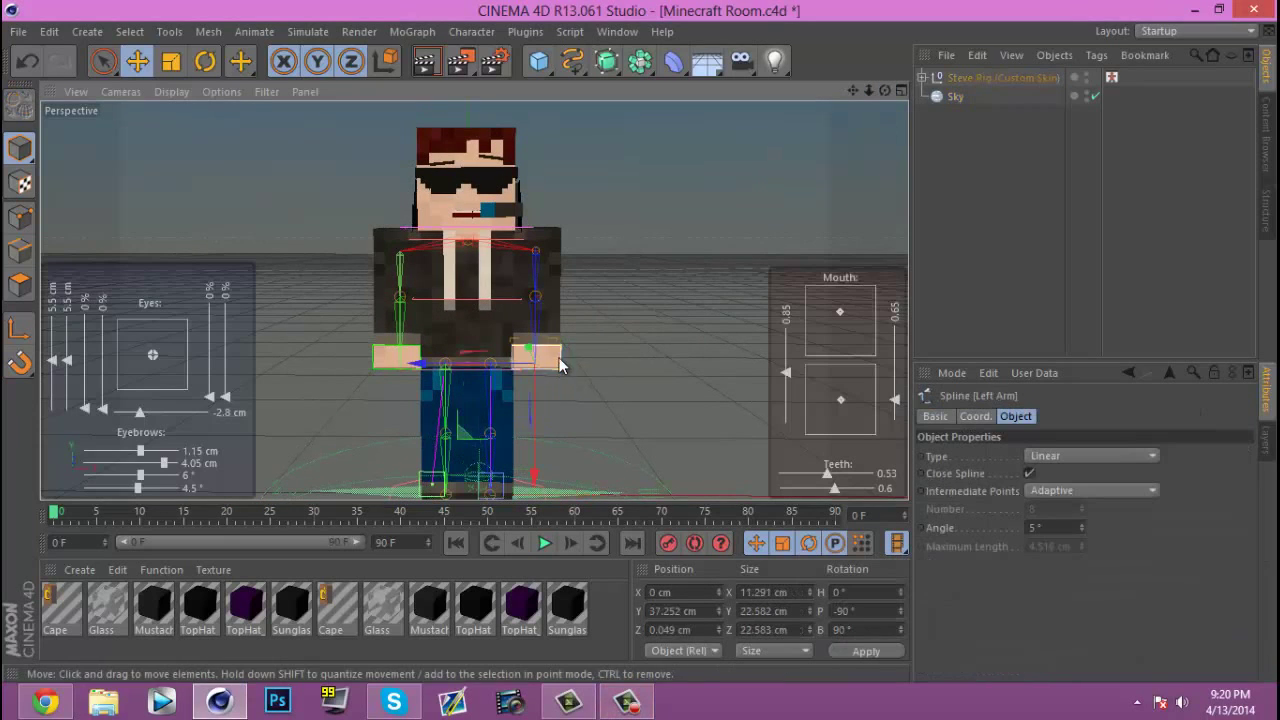
pyautogui.click(387, 372)
pyautogui.moveTo(394, 366); pyautogui.dragTo(362, 345)
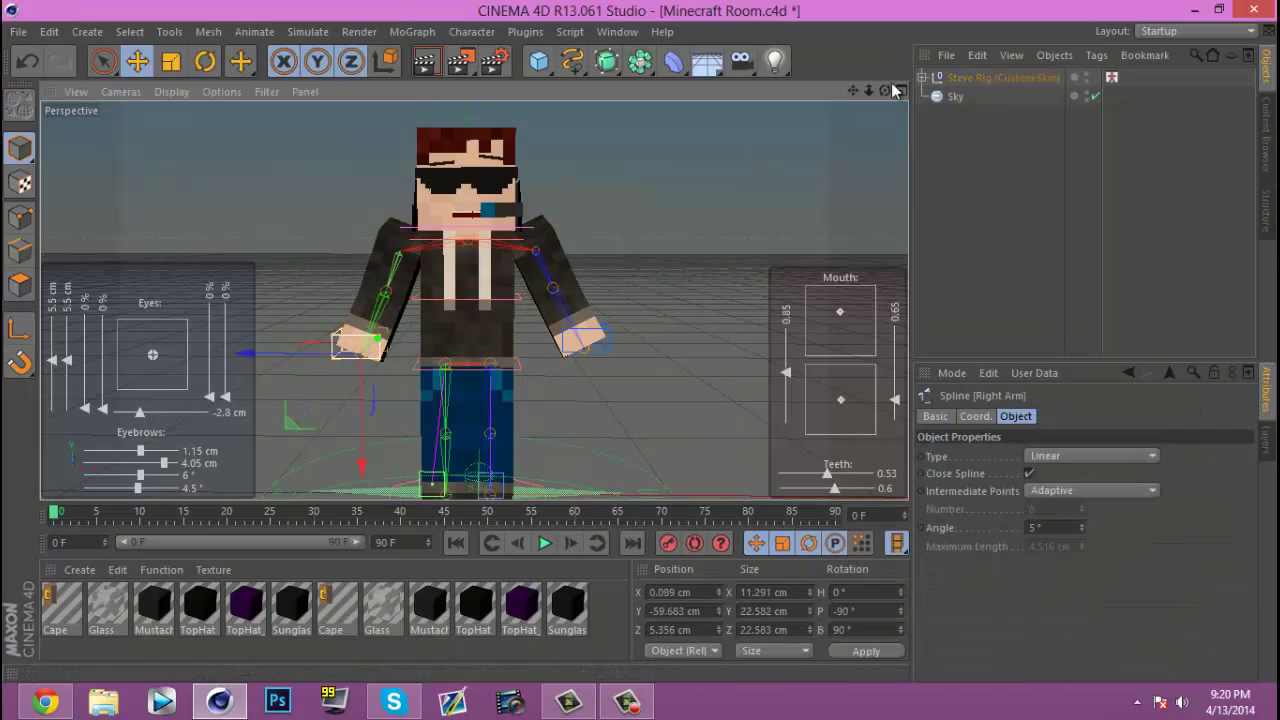
# Step: Spread the Steve rig's legs apart with the foot controllers to give it the requested flying pose
pyautogui.moveTo(869, 91); pyautogui.dragTo(858, 97)
pyautogui.click(432, 478)
pyautogui.click(439, 465)
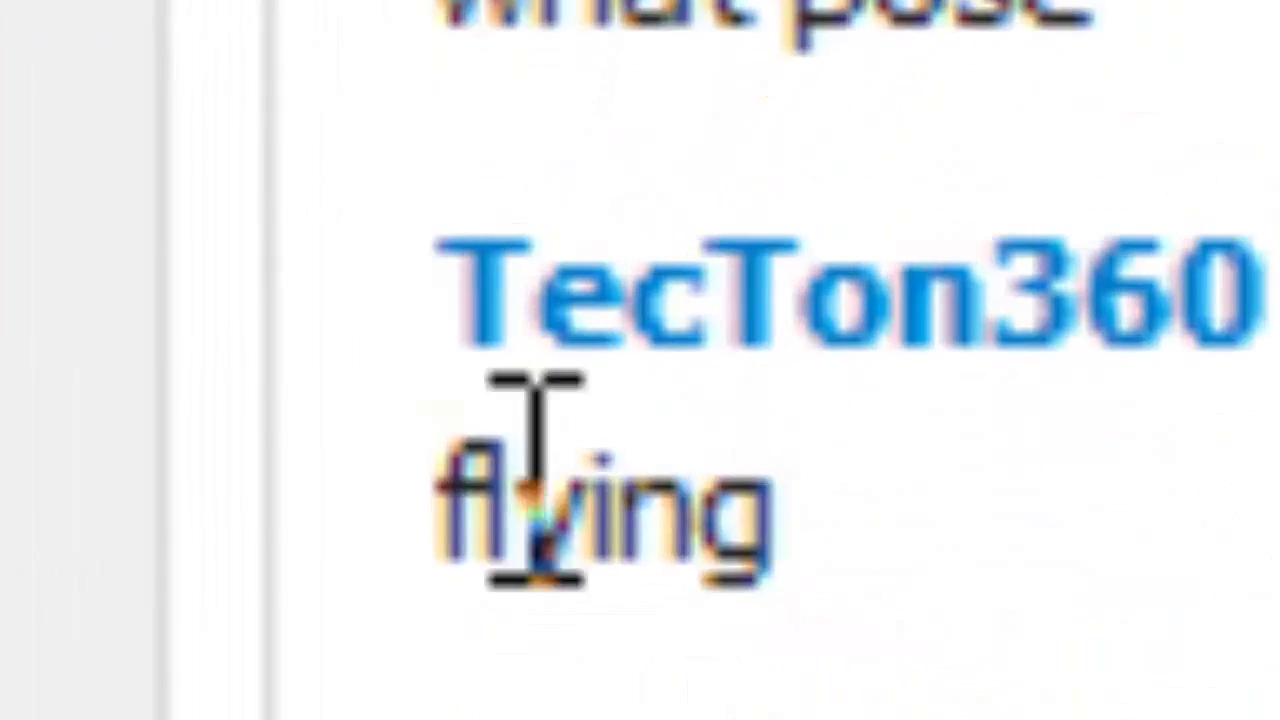
pyautogui.click(534, 482)
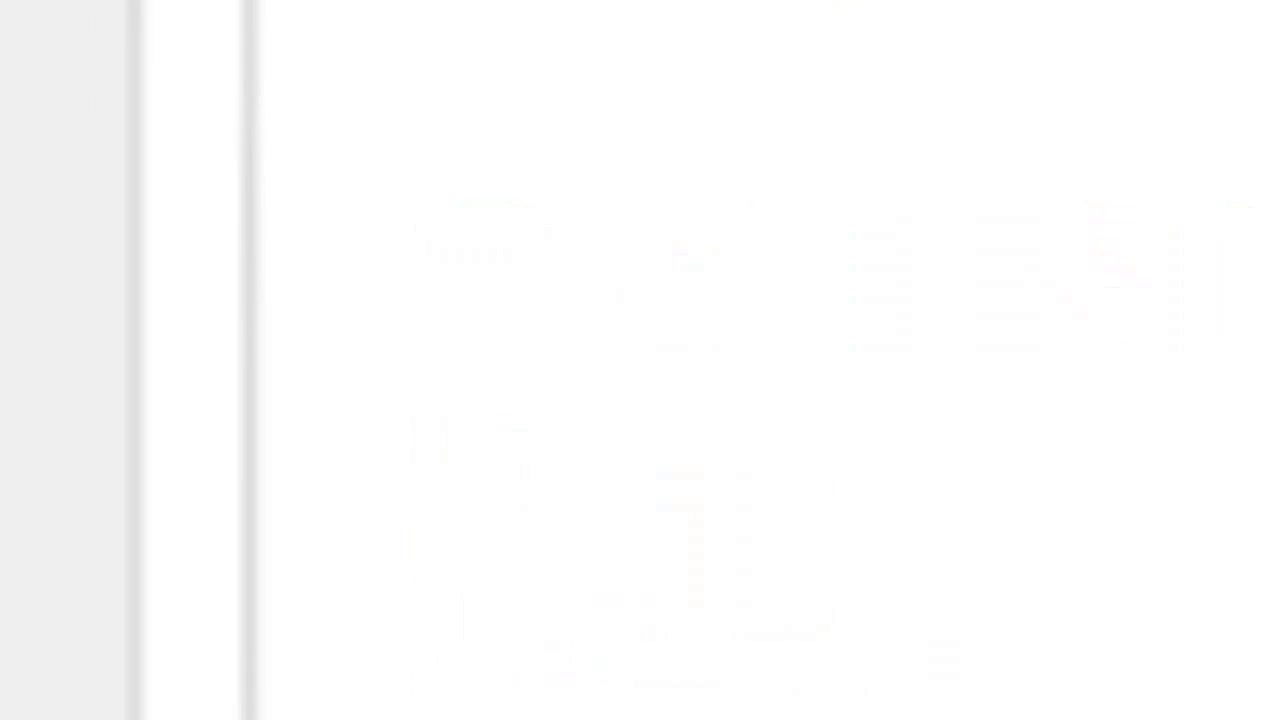
pyautogui.moveTo(477, 474); pyautogui.dragTo(477, 467)
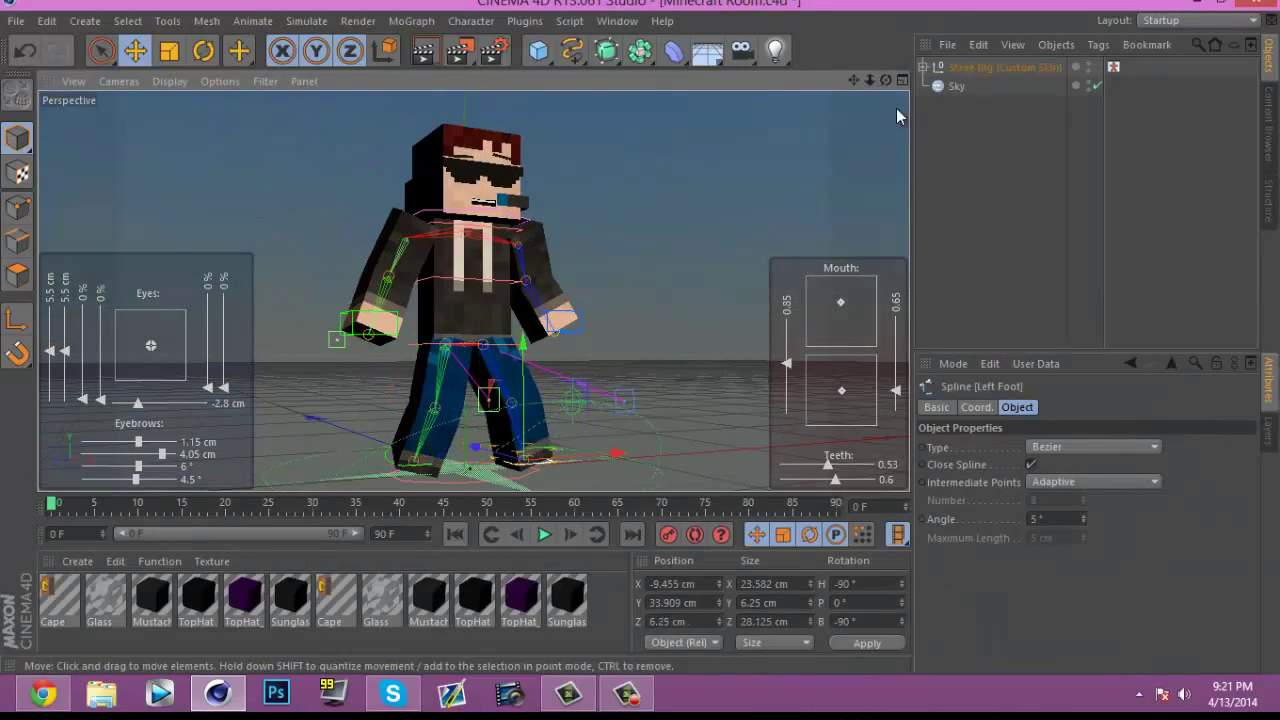
# Step: Render the posed character from the front to the Picture Viewer, saving it on the desktop as Flying
pyautogui.moveTo(886, 80)
pyautogui.mouseDown()
pyautogui.moveTo(865, 136)
pyautogui.moveTo(853, 108)
pyautogui.moveTo(889, 70)
pyautogui.mouseUp()
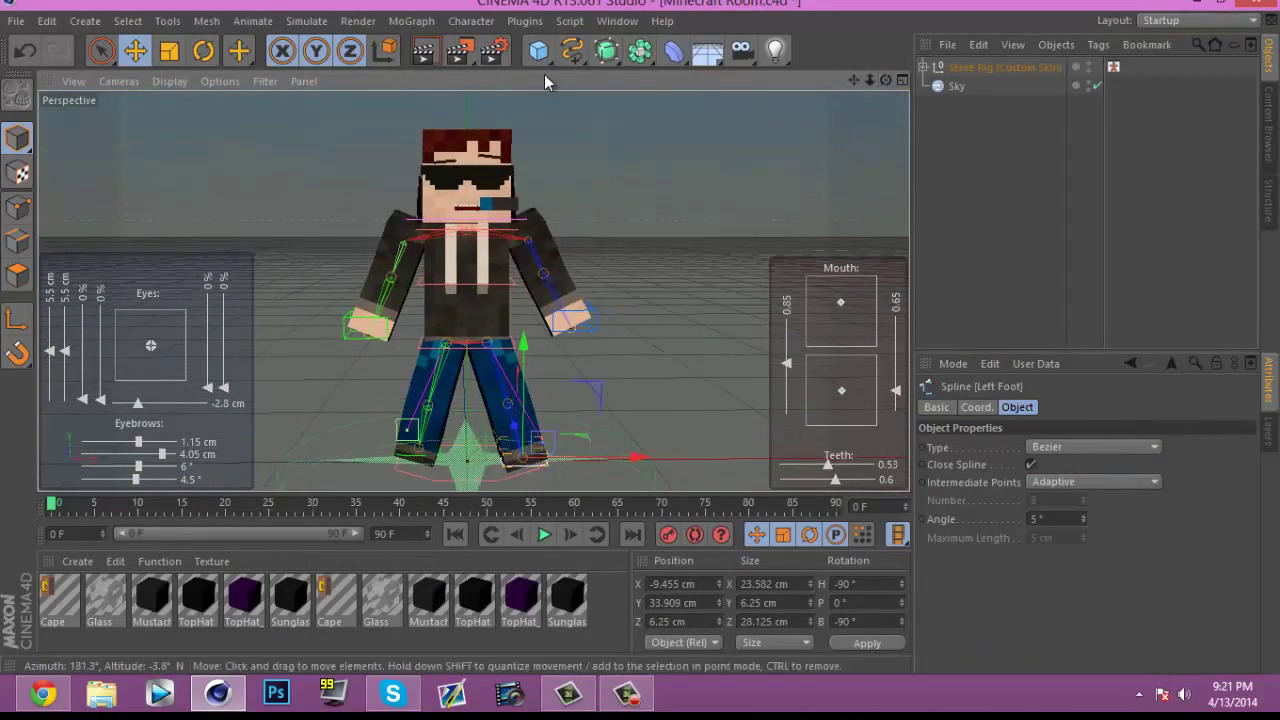
pyautogui.click(494, 51)
pyautogui.click(152, 90)
pyautogui.click(848, 103)
pyautogui.write('Flying')
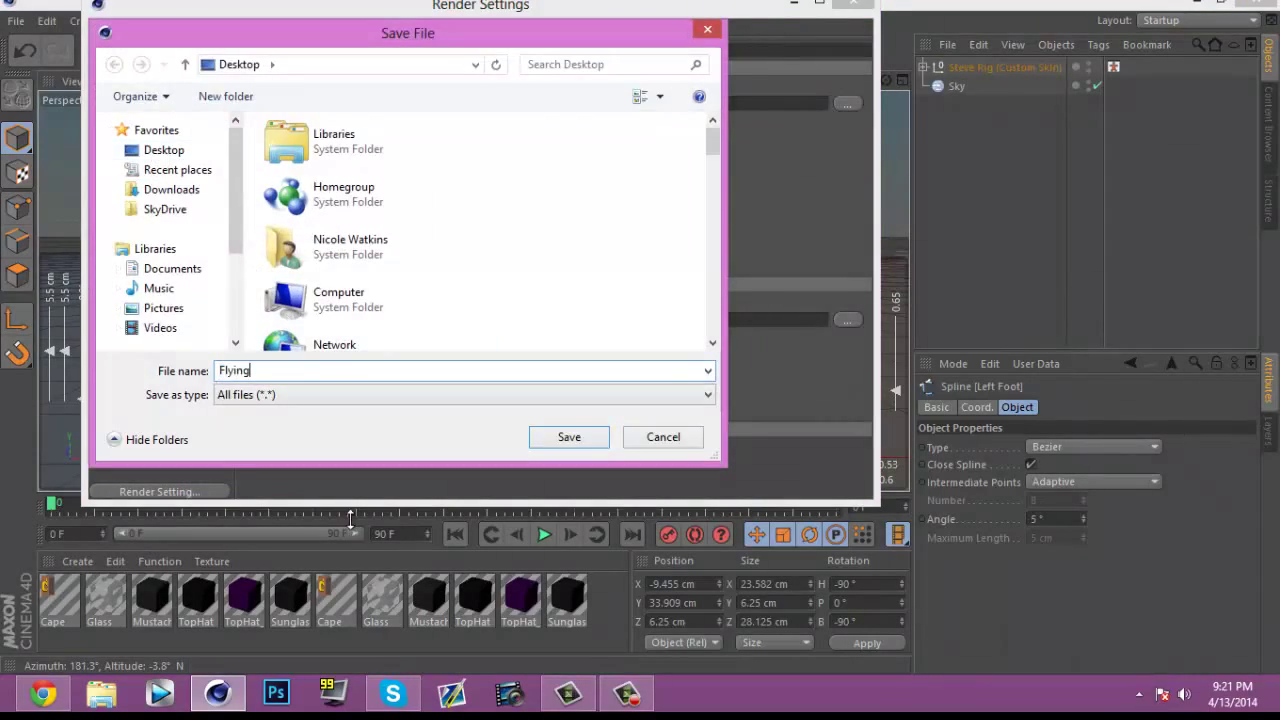
pyautogui.press('Return')
pyautogui.click(463, 53)
# Step: Examine the character render in the Picture Viewer and check the requester's conversation in Skype
pyautogui.click(45, 695)
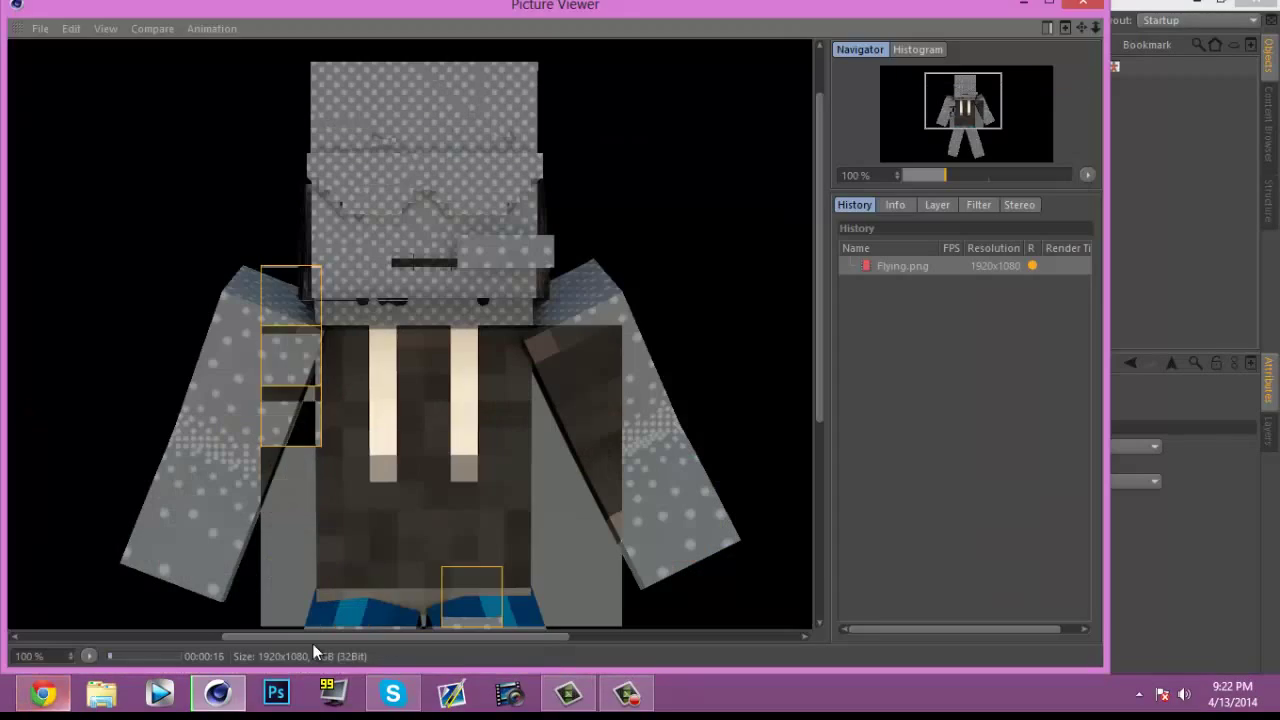
pyautogui.click(627, 695)
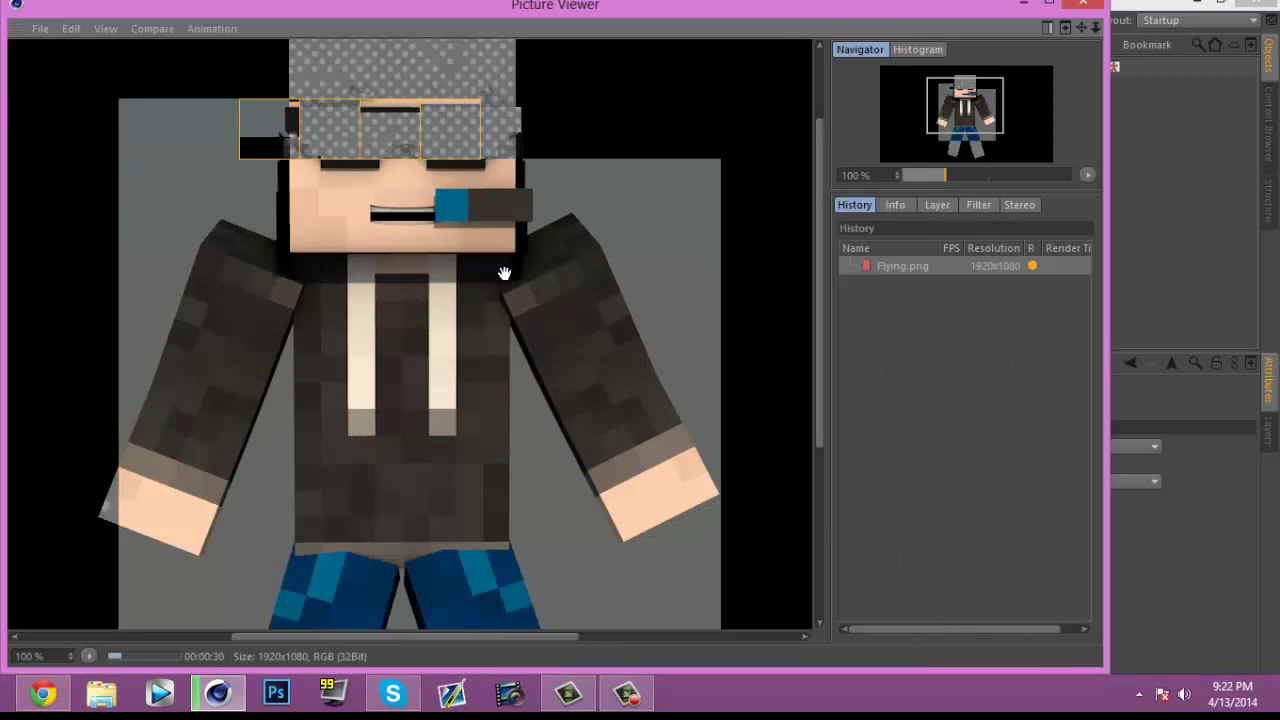
pyautogui.scroll(-3, 466, 330)
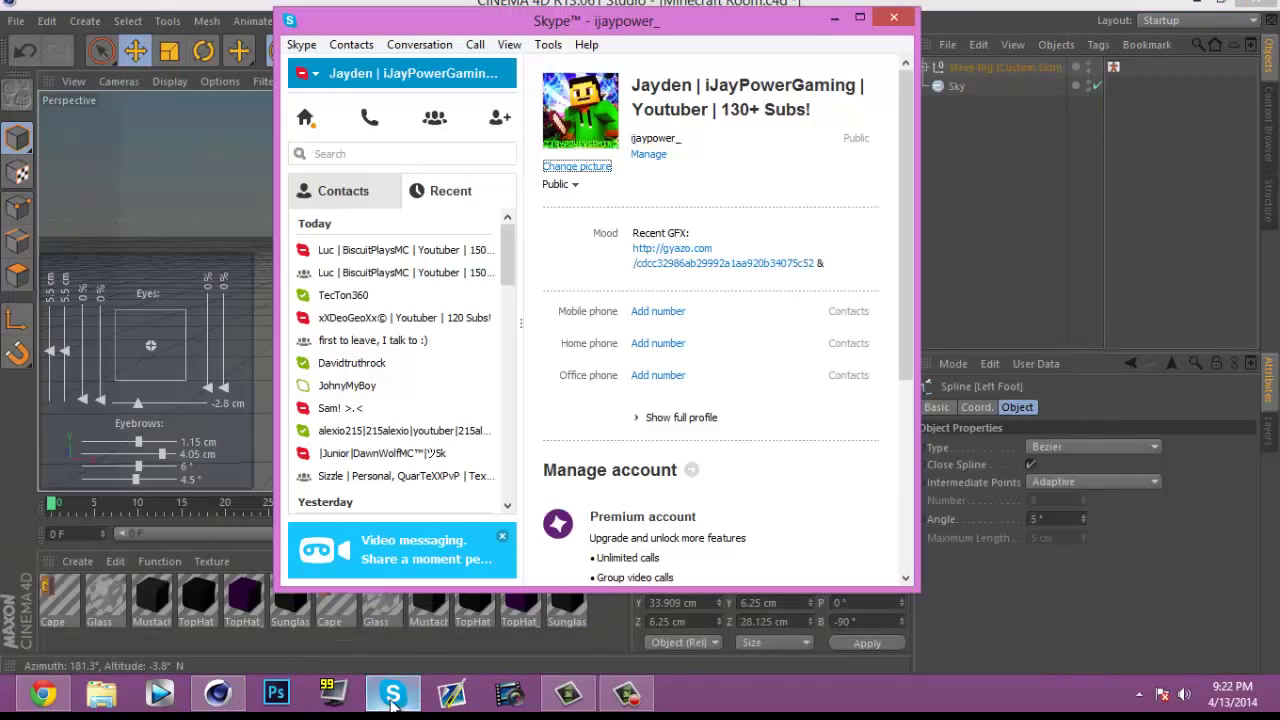
pyautogui.click(343, 295)
pyautogui.click(625, 138)
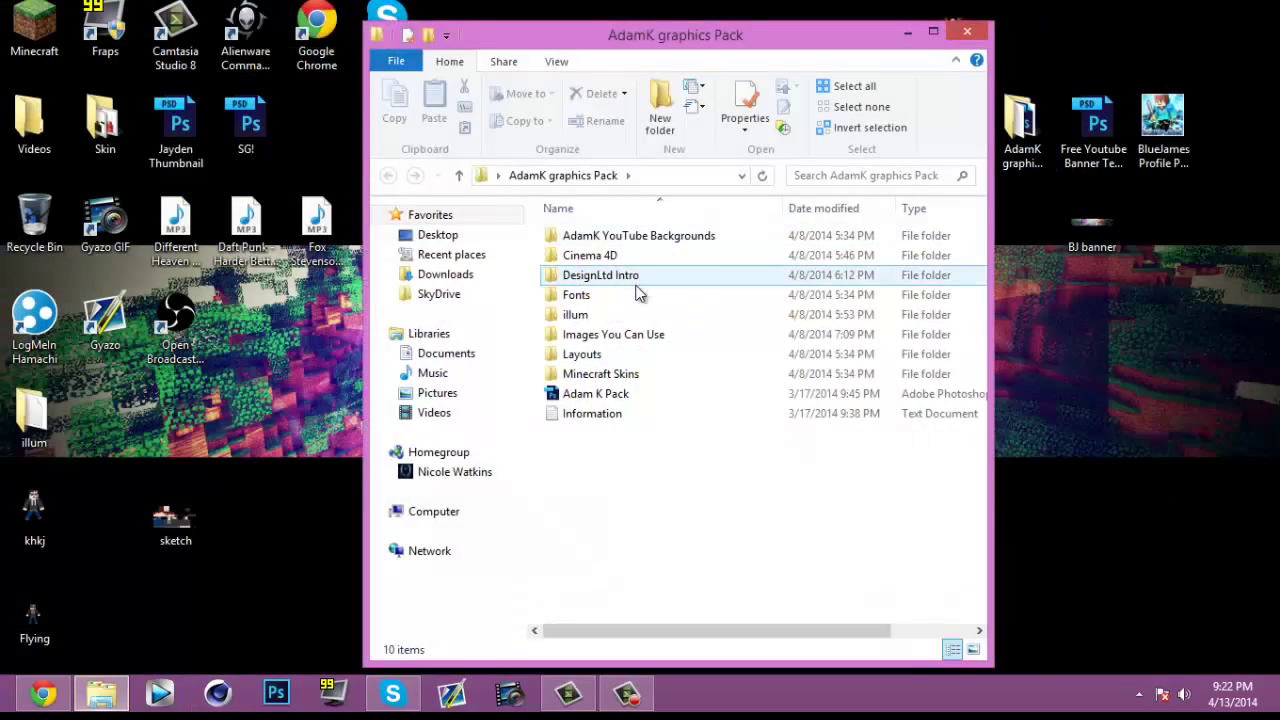
# Step: Open the AdamK double text project from the Cinema 4D folder of the AdamK graphics Pack
pyautogui.doubleClick(634, 294)
pyautogui.click(389, 176)
pyautogui.doubleClick(628, 257)
pyautogui.doubleClick(652, 260)
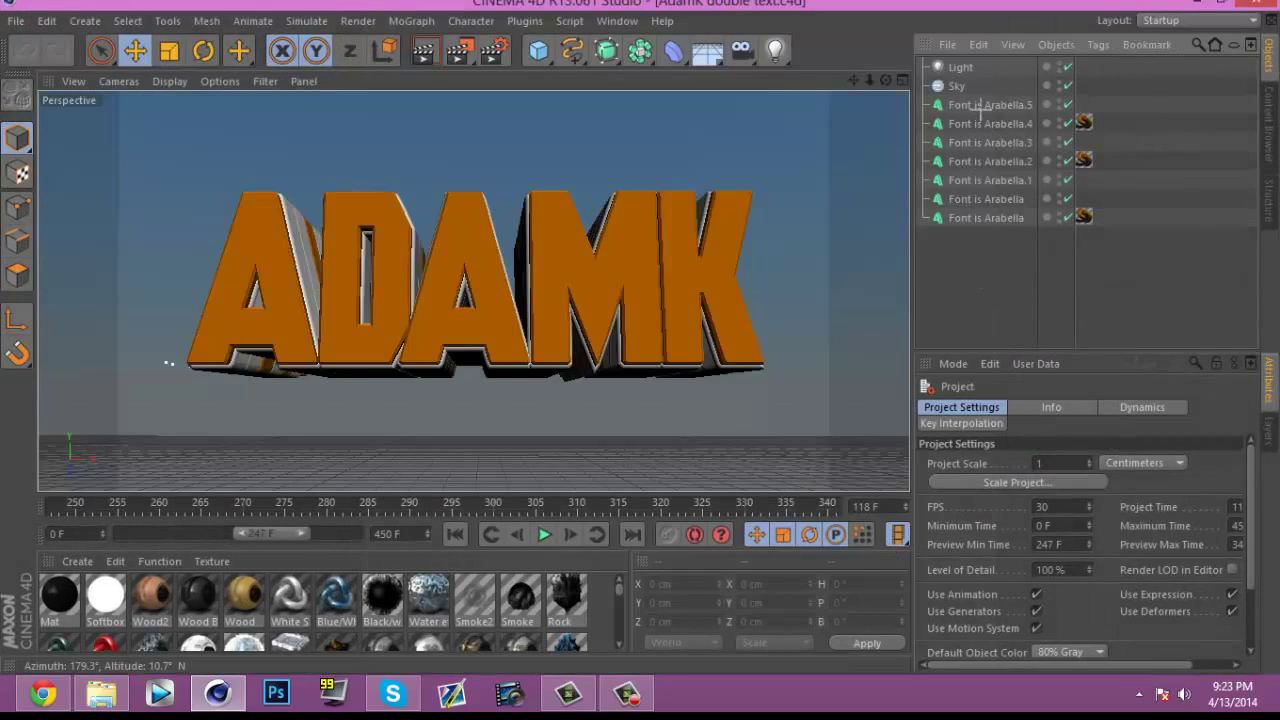
pyautogui.moveTo(980, 110); pyautogui.dragTo(983, 108)
pyautogui.moveTo(1030, 492); pyautogui.dragTo(908, 492)
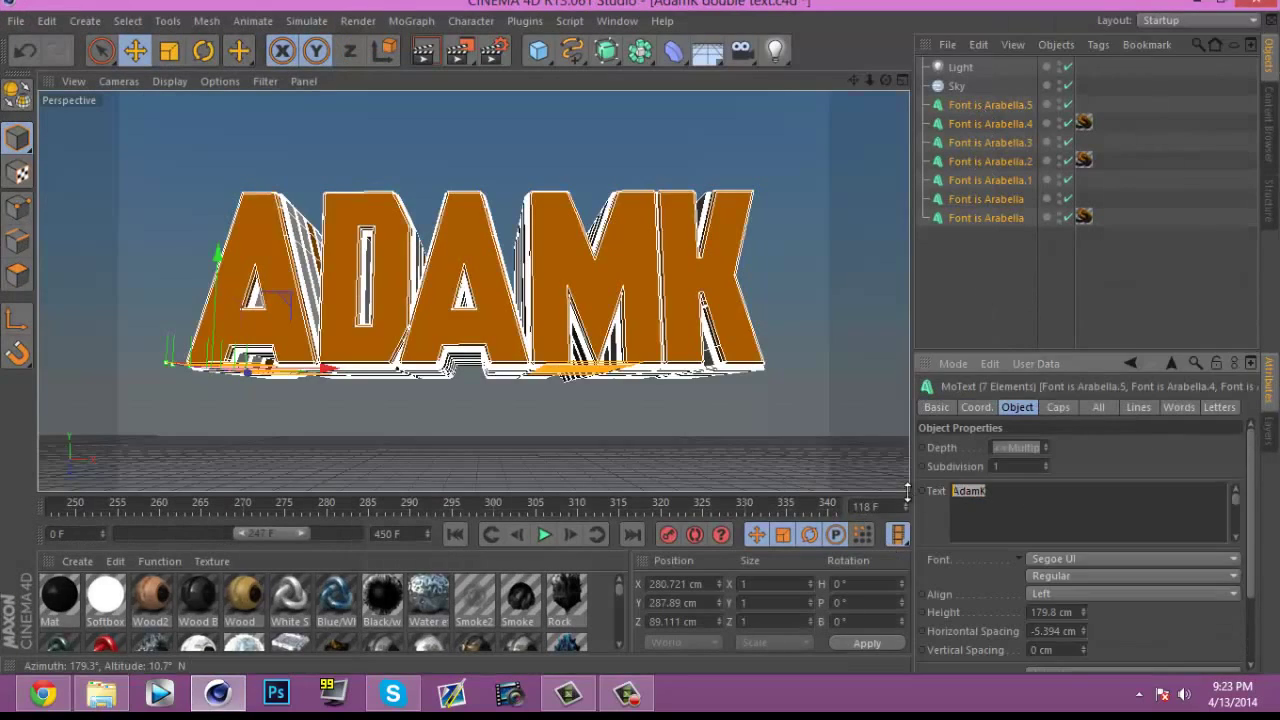
pyautogui.hotkey('alt', 'F4')
# Step: Open the AdamK Jumbled 2 project and change the text of both EVANS text objects to TecTon360
pyautogui.doubleClick(649, 294)
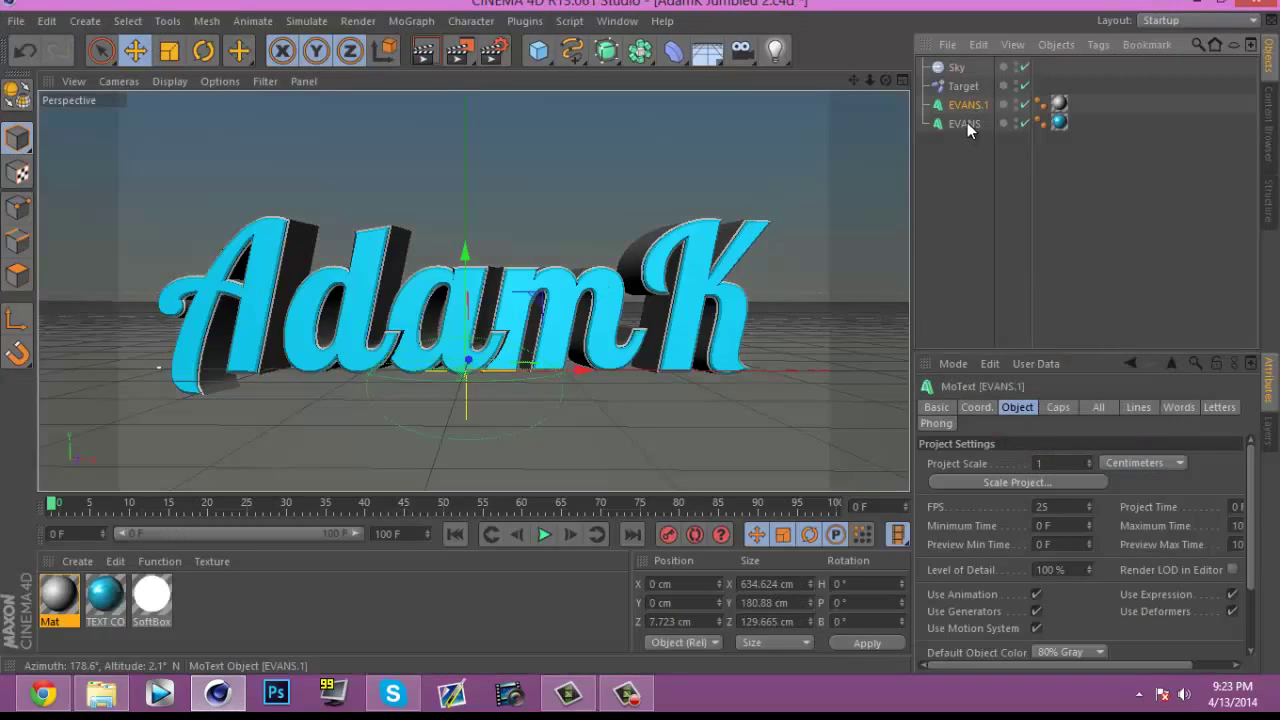
pyautogui.keyDown('ctrl'); pyautogui.click(965, 124); pyautogui.keyUp('ctrl')
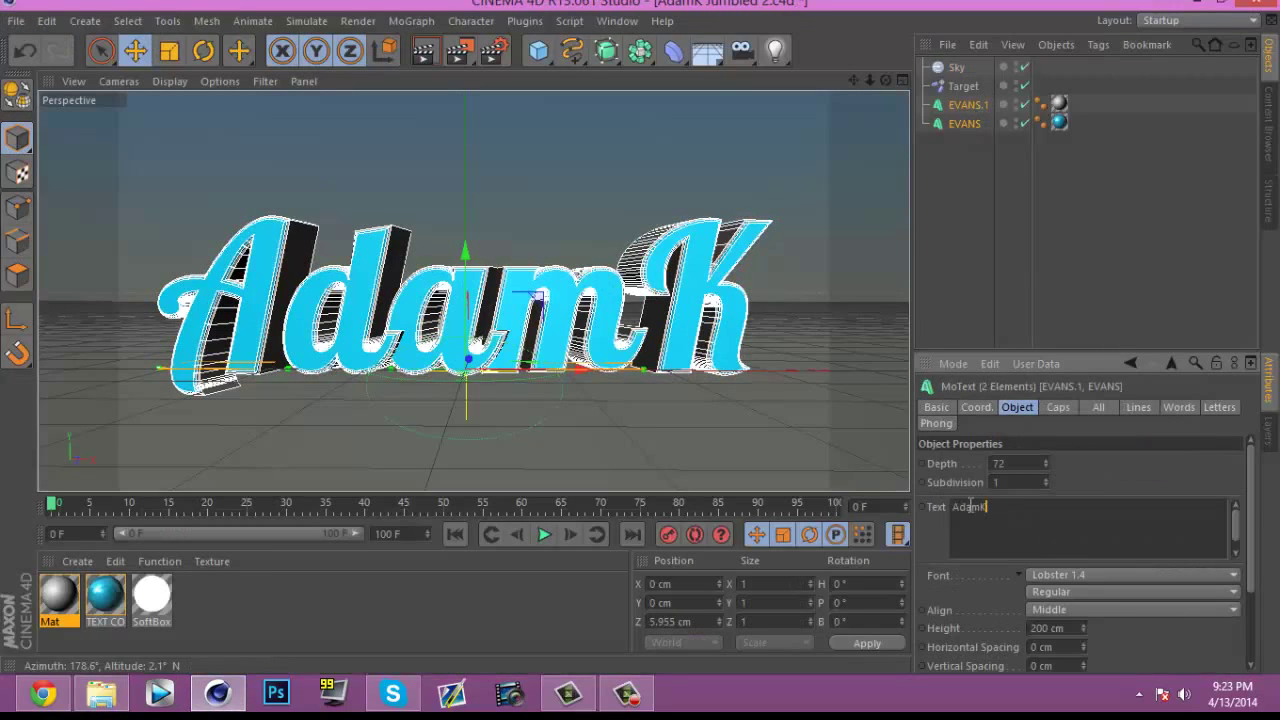
pyautogui.click(988, 222)
pyautogui.moveTo(868, 80); pyautogui.dragTo(845, 80)
pyautogui.moveTo(968, 149); pyautogui.dragTo(972, 105)
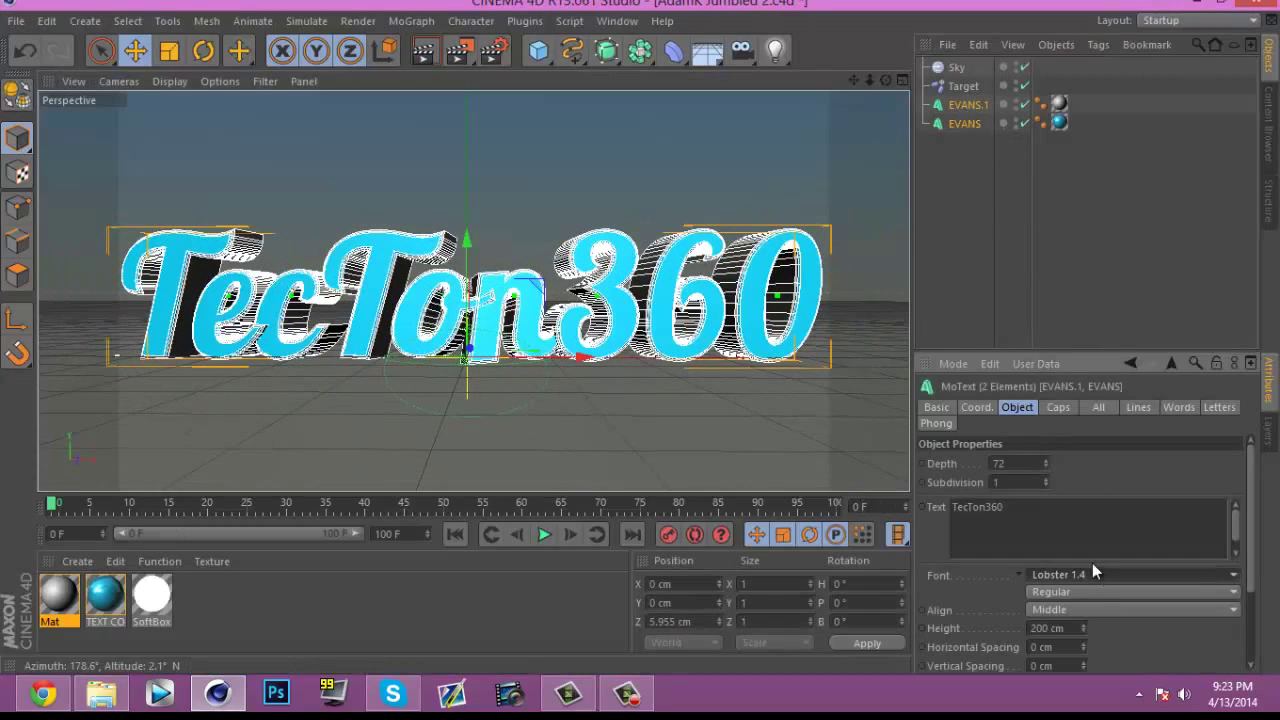
# Step: Set the font of both EVANS text objects to American Purpose
pyautogui.click(1075, 576)
pyautogui.scroll(10, 1089, 274)
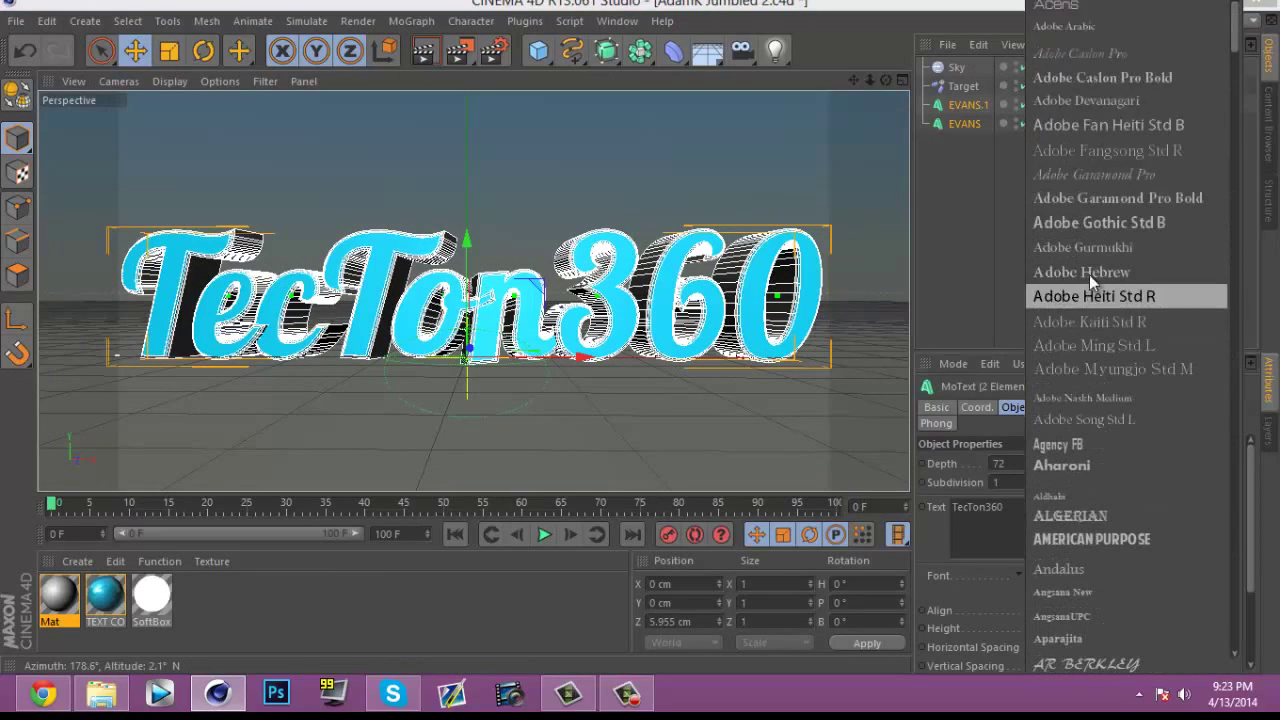
pyautogui.click(1083, 475)
pyautogui.click(957, 67)
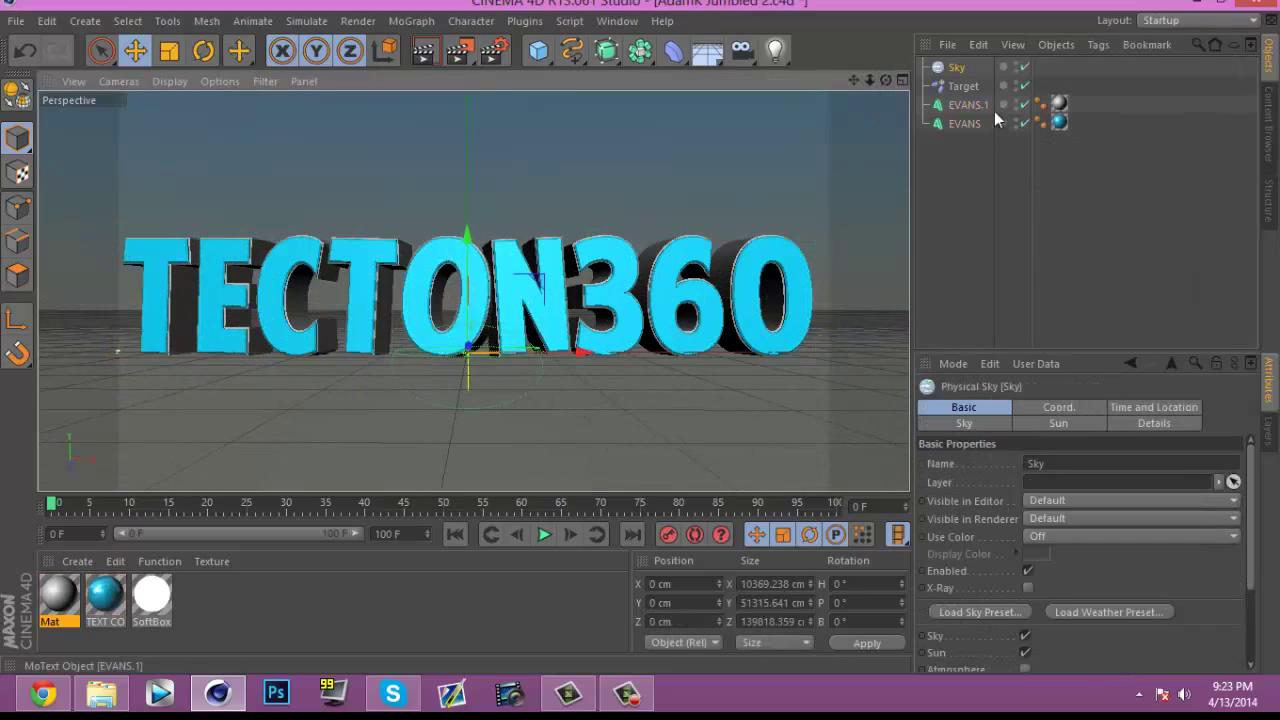
# Step: Edit the colour of the TEXT COLOUR material used on the text
pyautogui.doubleClick(105, 595)
pyautogui.click(500, 212)
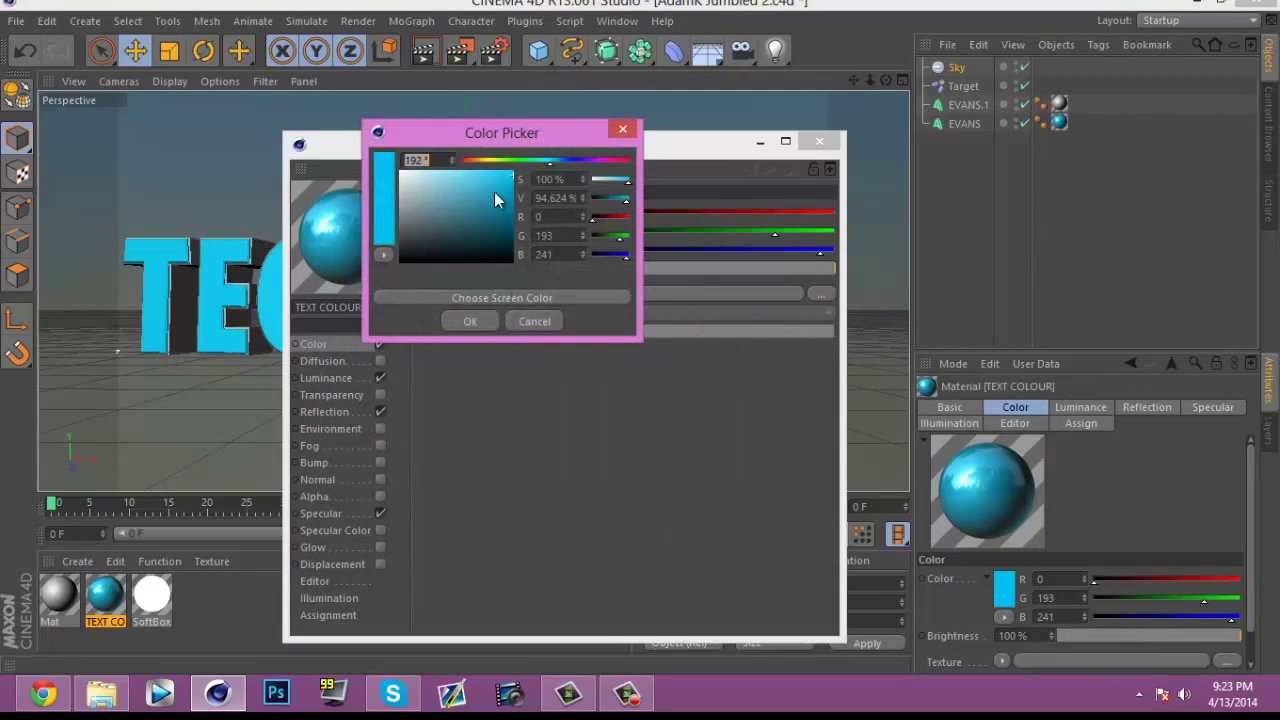
pyautogui.click(468, 322)
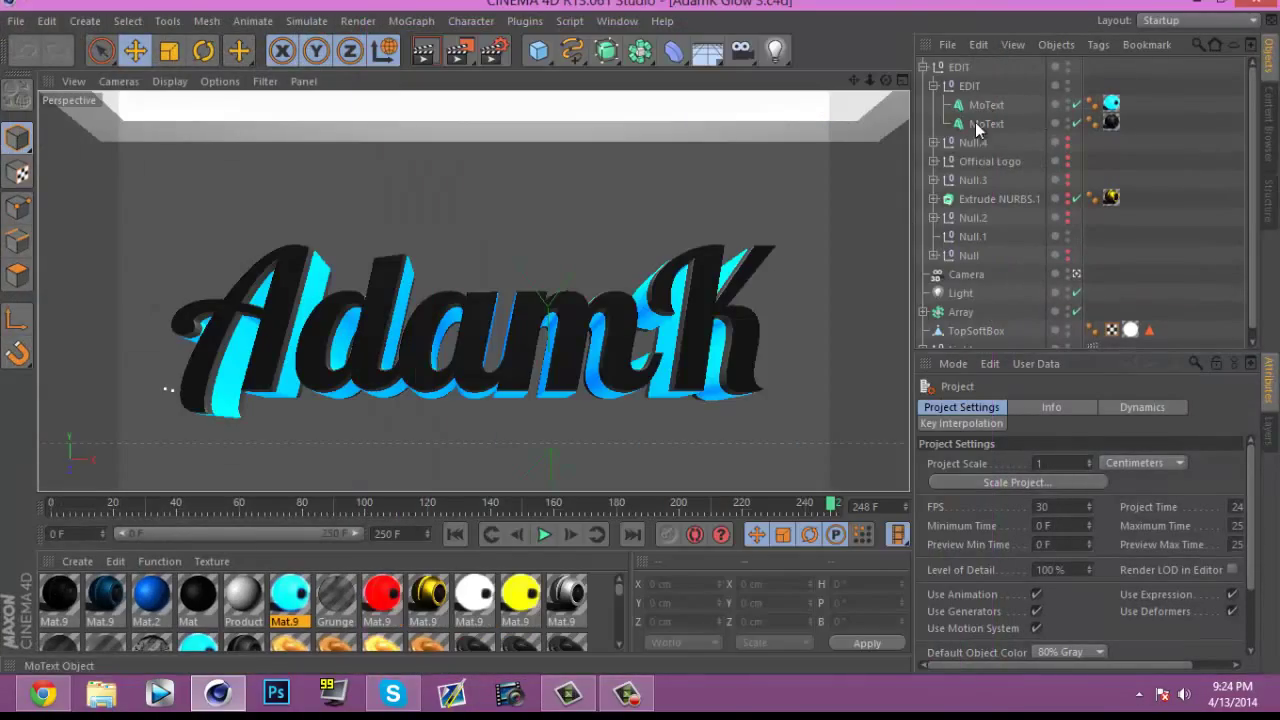
pyautogui.click(42, 693)
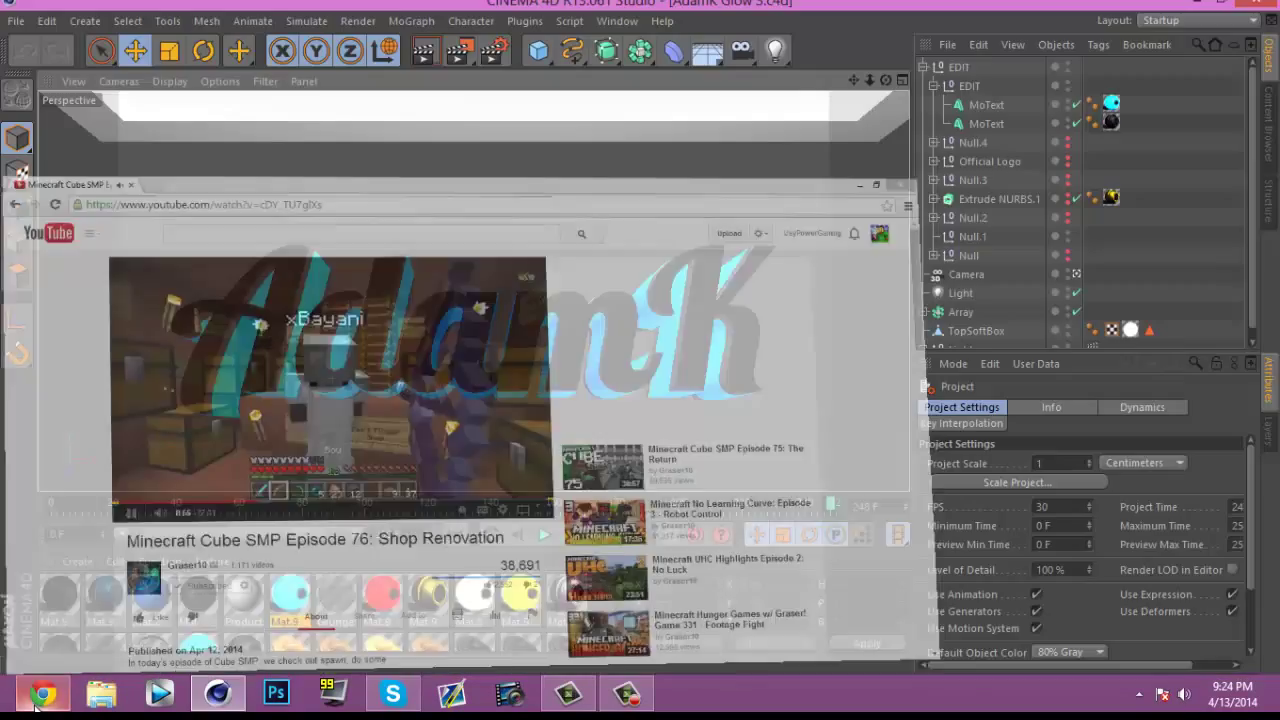
pyautogui.click(343, 443)
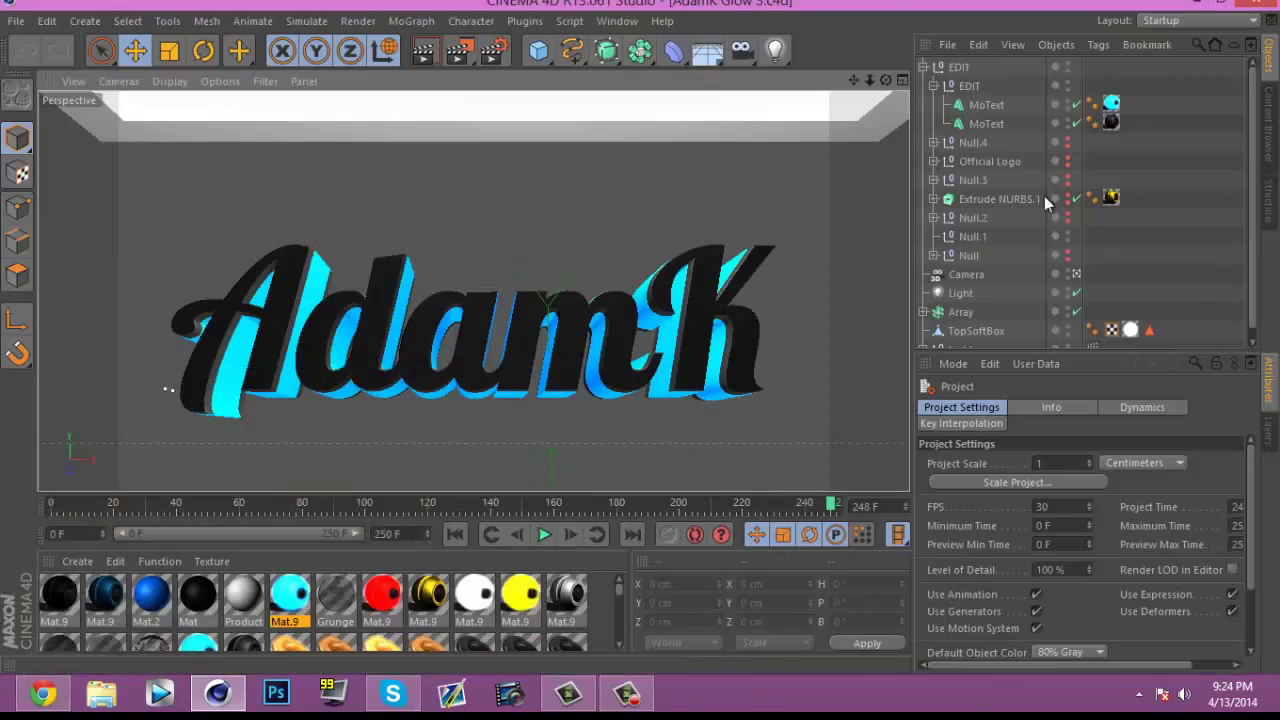
# Step: Change the text of both MoText objects in the AdamK Glow 3 project to TecTon360
pyautogui.click(987, 125)
pyautogui.keyDown('shift'); pyautogui.click(990, 108); pyautogui.keyUp('shift')
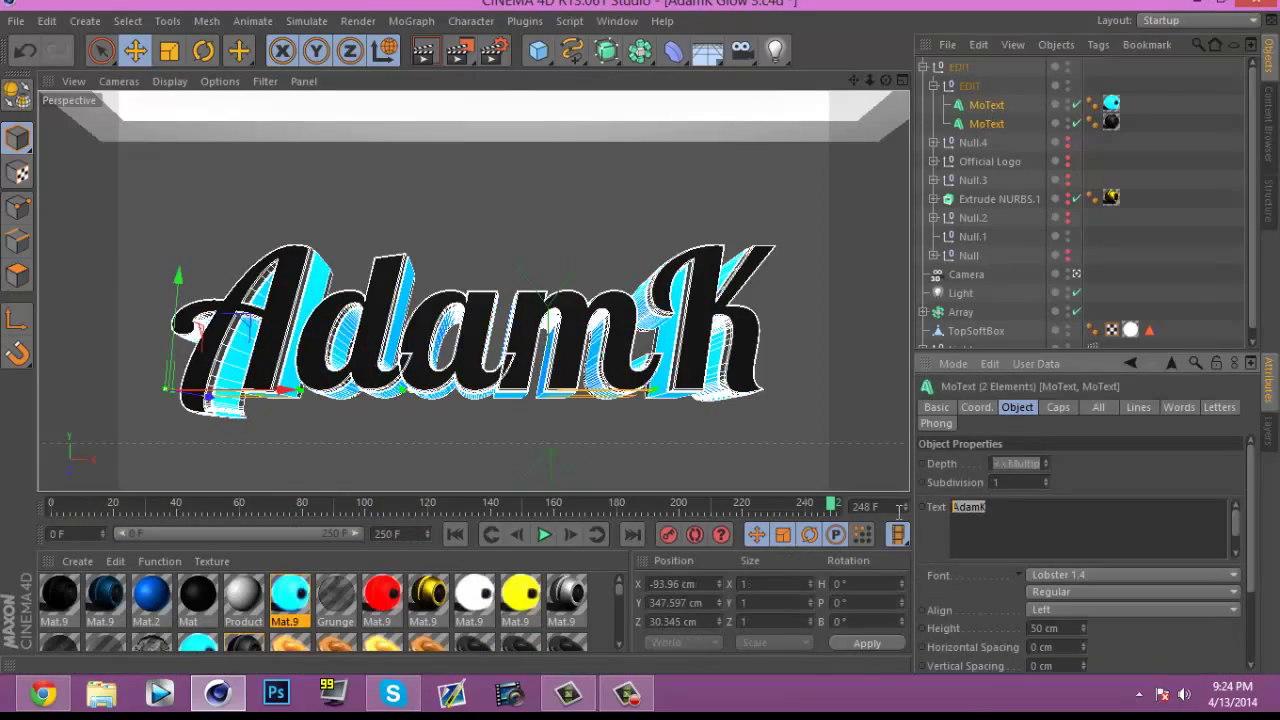
pyautogui.click(997, 129)
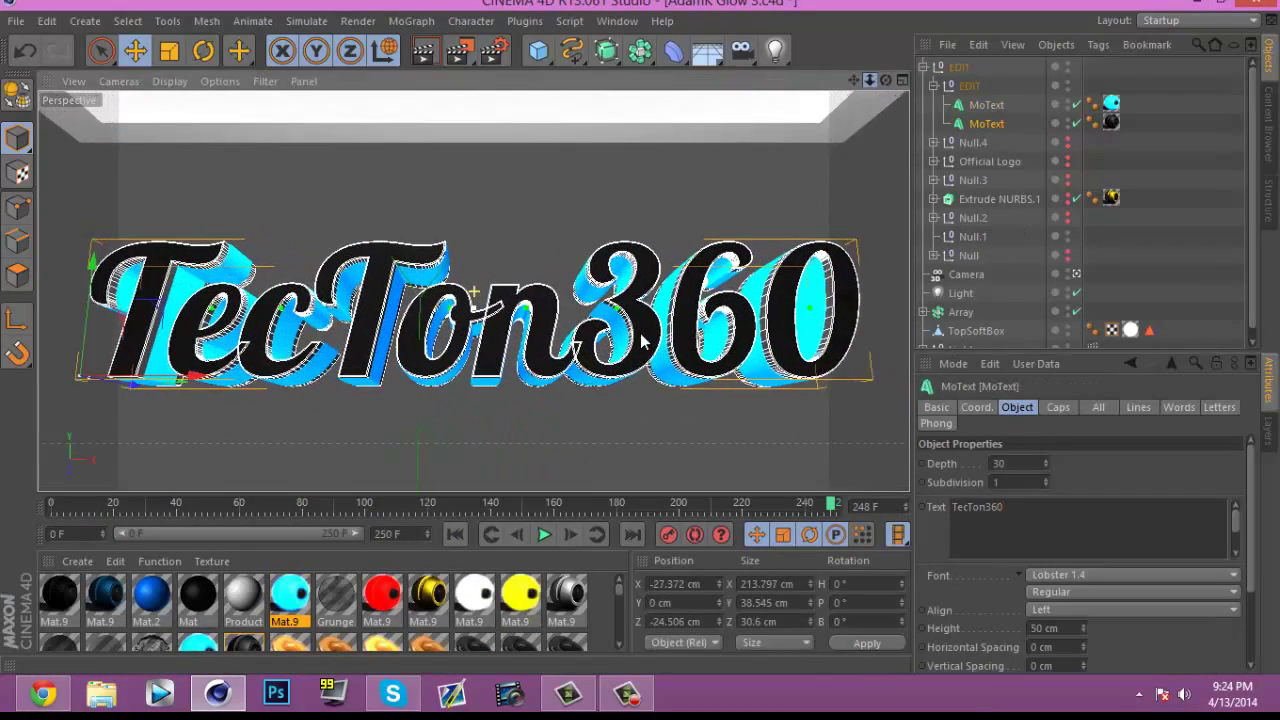
# Step: Set the font of both MoText objects to American Purpose
pyautogui.click(1109, 577)
pyautogui.keyDown('shift'); pyautogui.click(986, 108); pyautogui.keyUp('shift')
pyautogui.click(1065, 575)
pyautogui.scroll(15, 1137, 278)
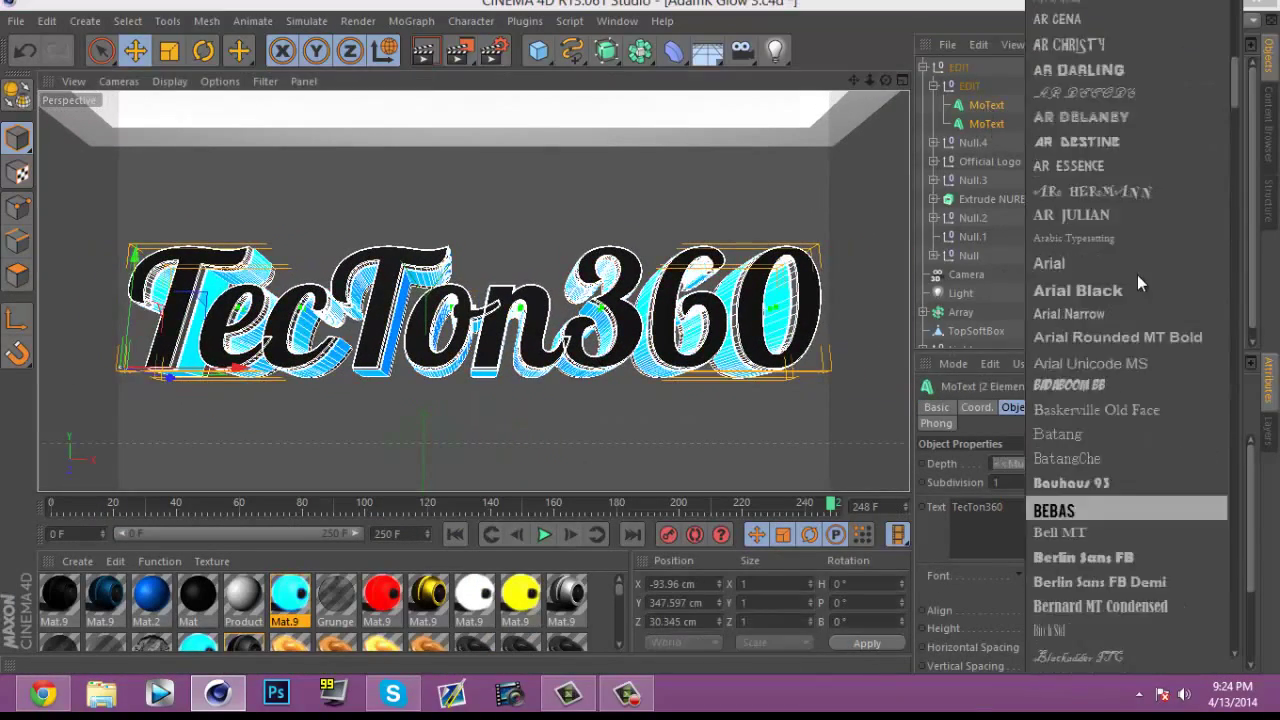
pyautogui.click(1099, 358)
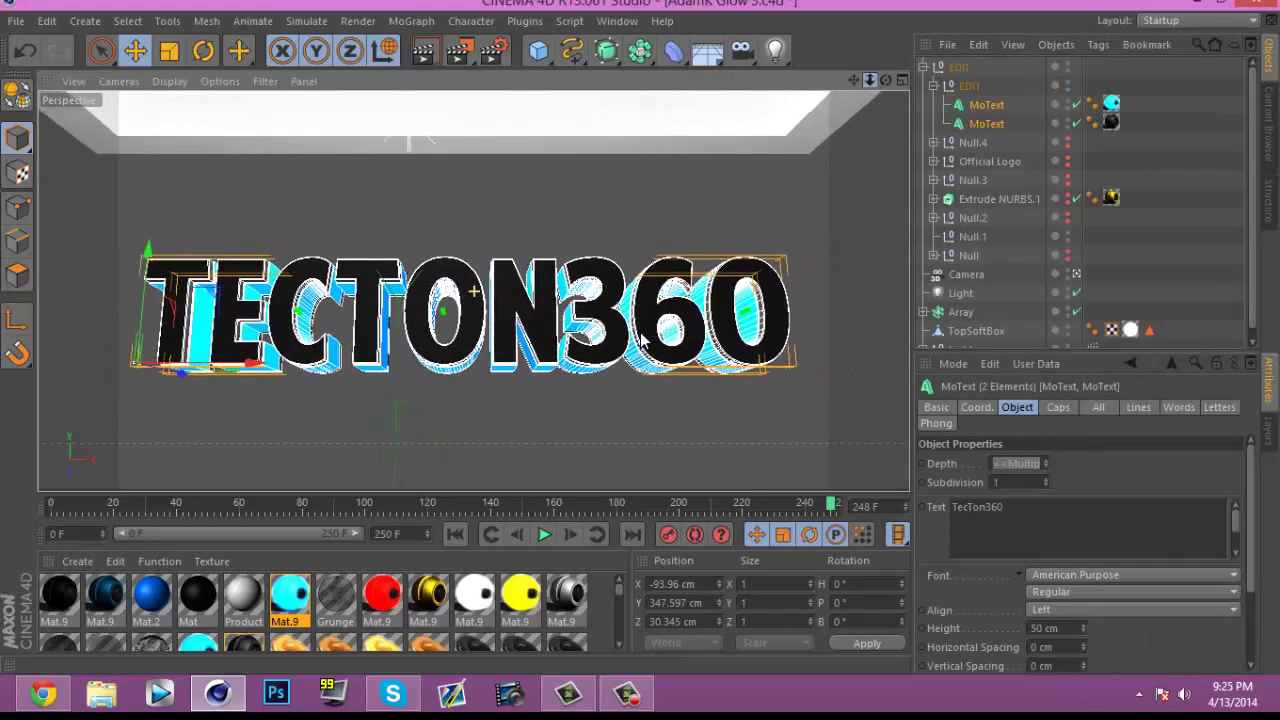
# Step: Replace the cyan material on the first MoText object with the shiny blue material and preview the render
pyautogui.scroll(-5, 330, 605)
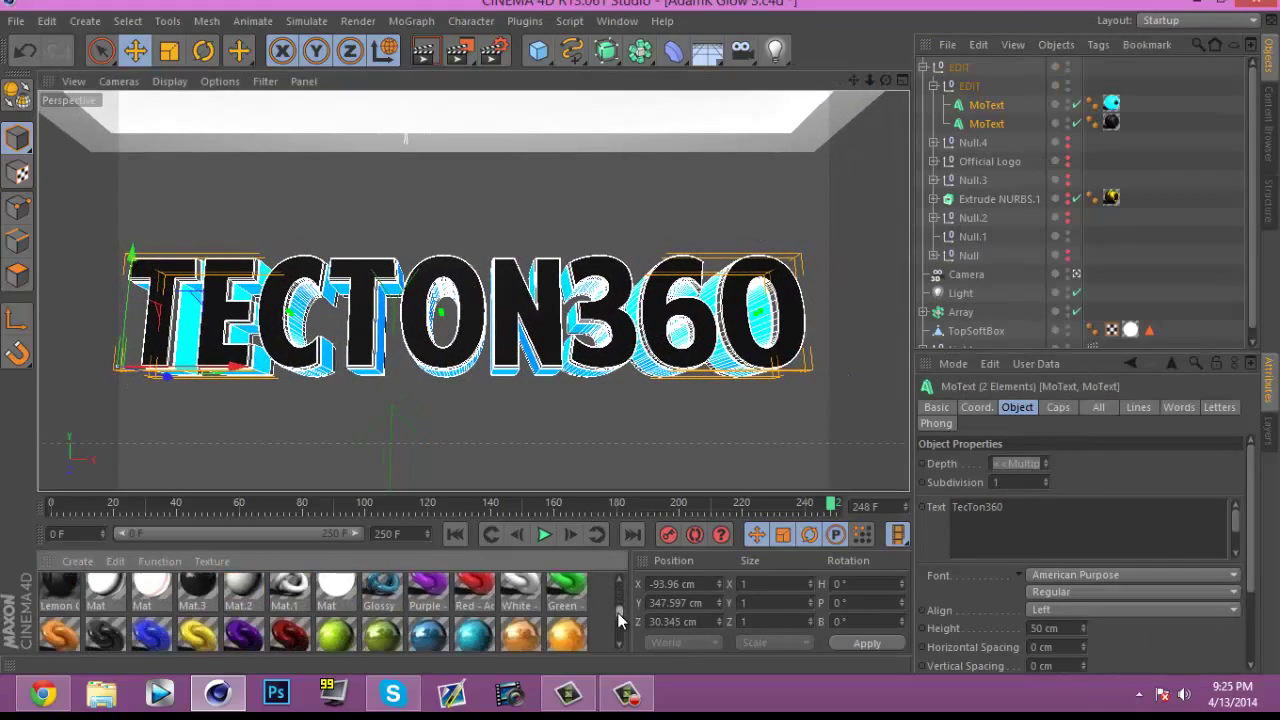
pyautogui.moveTo(474, 600); pyautogui.dragTo(1087, 122)
pyautogui.click(425, 52)
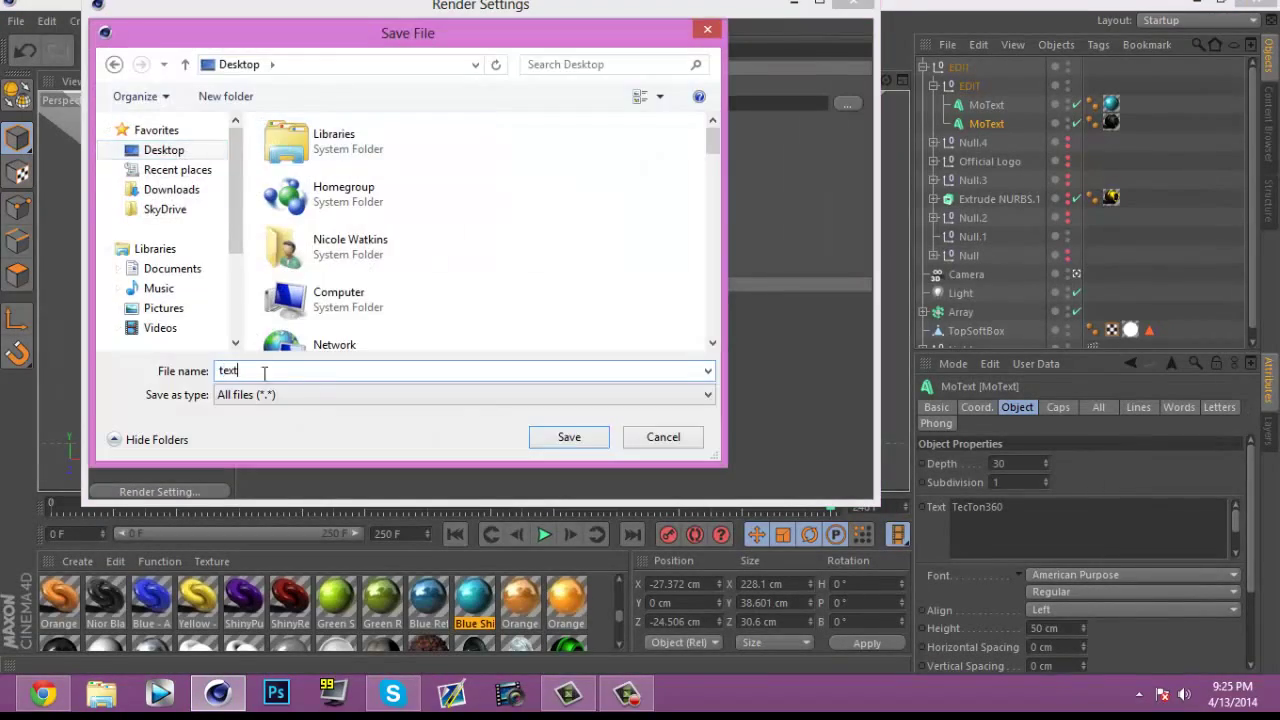
# Step: Render the TecTon360 text to a desktop file named text, and close Cinema 4D
pyautogui.click(555, 437)
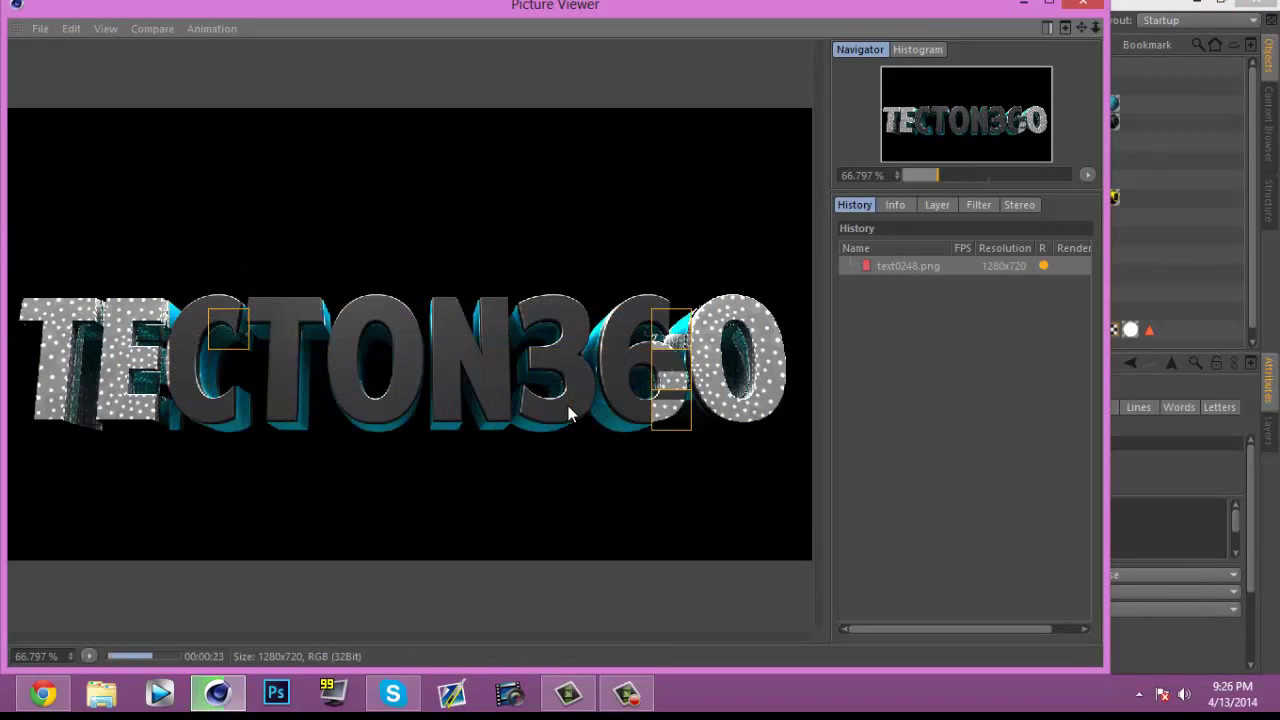
pyautogui.click(1092, 3)
pyautogui.click(1256, 3)
pyautogui.click(658, 412)
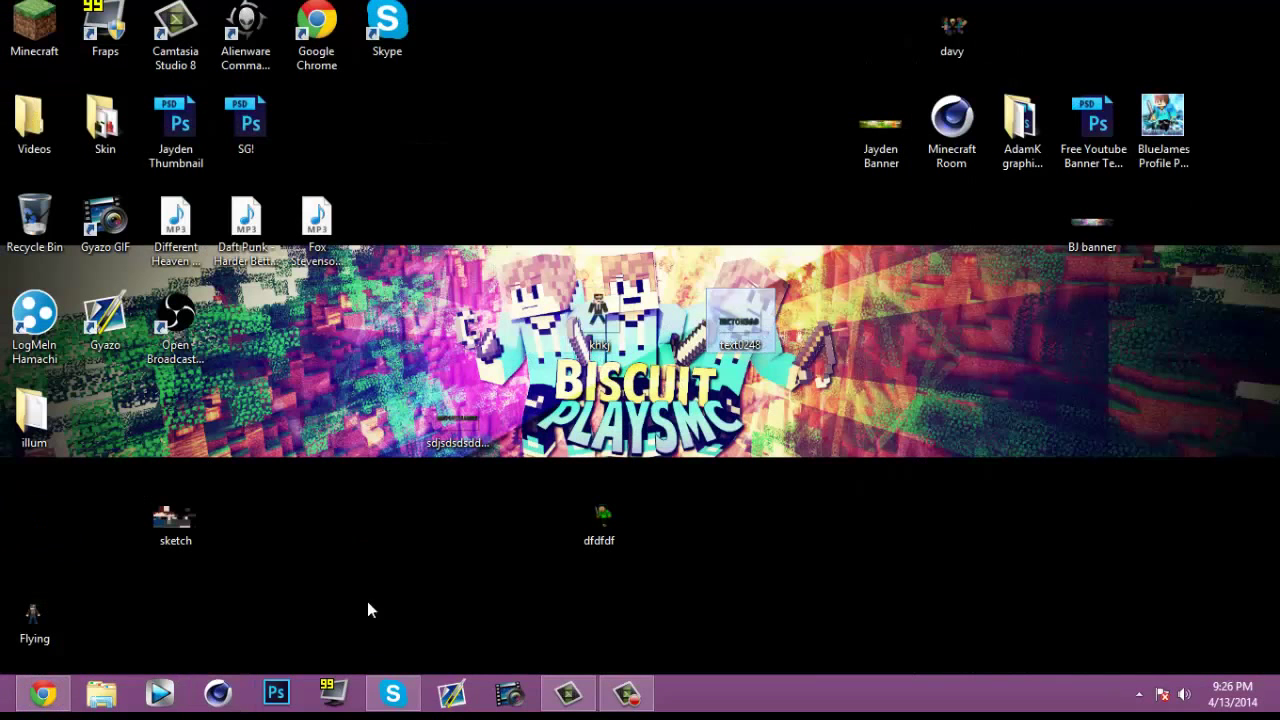
# Step: Open the Profile Pic (AdamK) template from the graphics pack's Layouts folder in Photoshop and return to the pack's main folder
pyautogui.doubleClick(1022, 125)
pyautogui.doubleClick(581, 354)
pyautogui.doubleClick(589, 260)
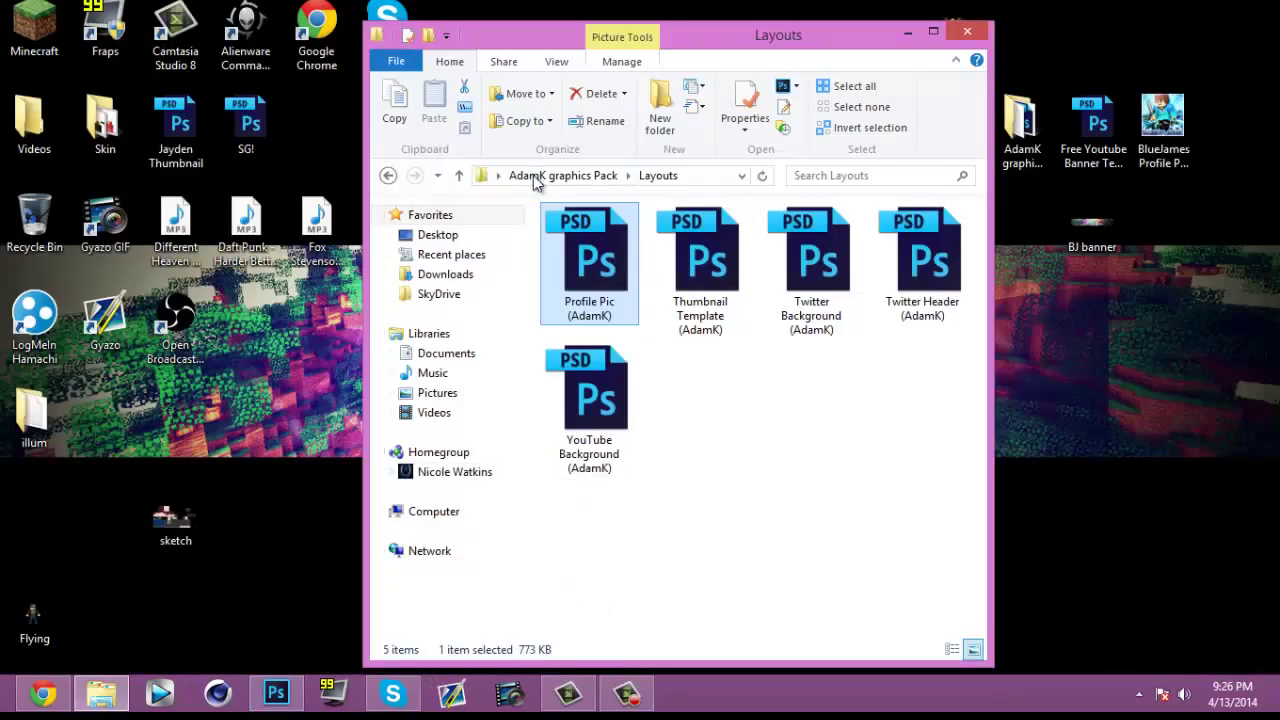
pyautogui.click(533, 176)
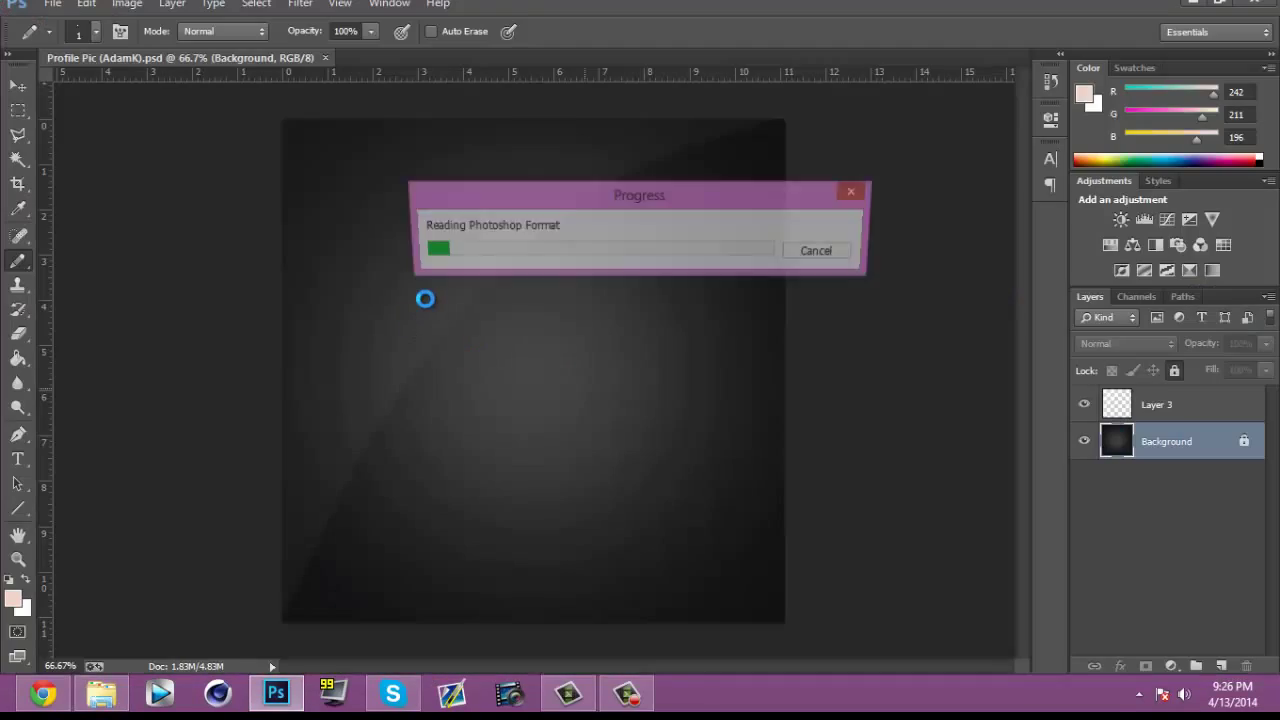
pyautogui.click(42, 695)
pyautogui.click(43, 703)
pyautogui.rightClick(104, 695)
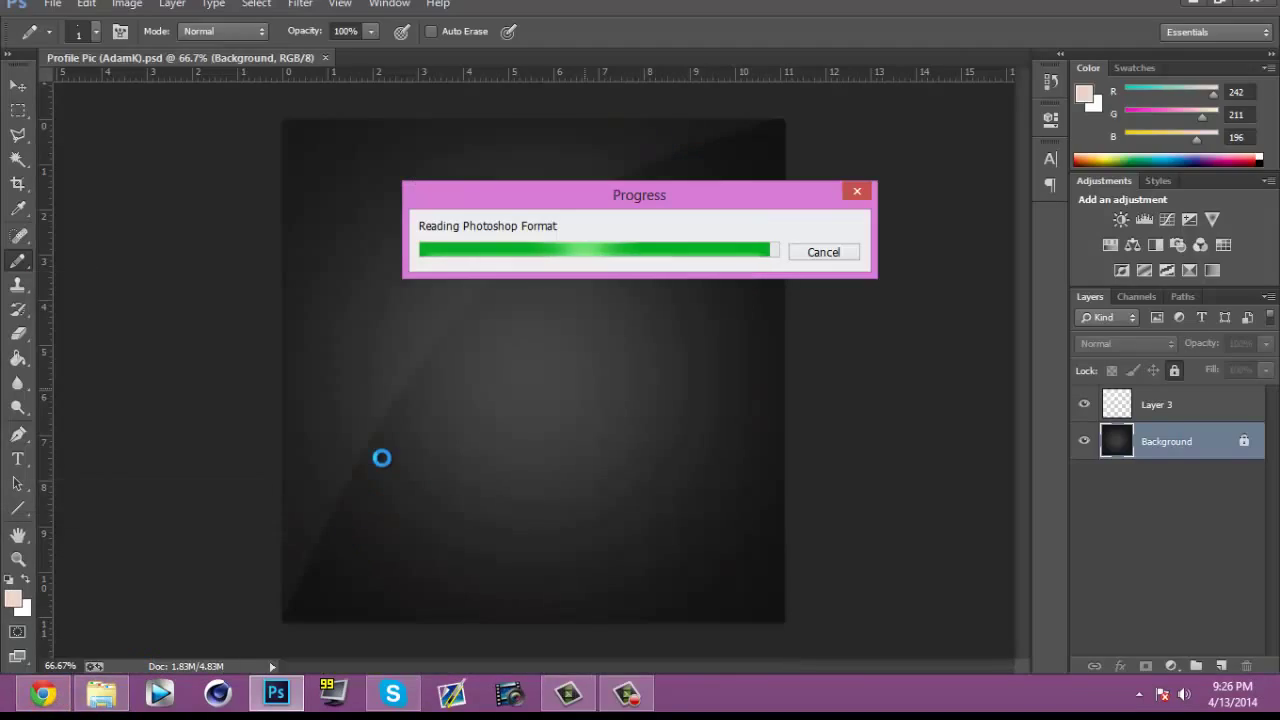
# Step: Hide the Message layer in the Adam K Pack document and look through the layers of its Minecraft Backgrounds group
pyautogui.click(645, 273)
pyautogui.scroll(1, 1200, 486)
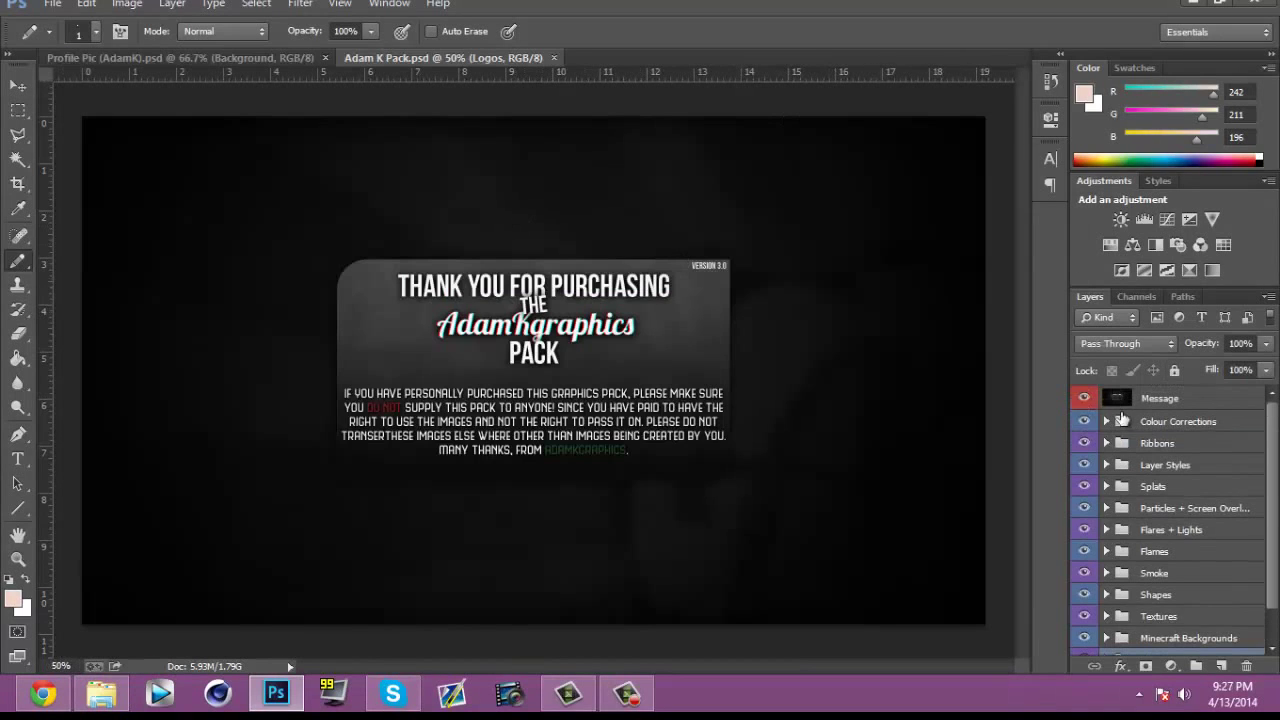
pyautogui.click(1084, 397)
pyautogui.scroll(-1, 1103, 611)
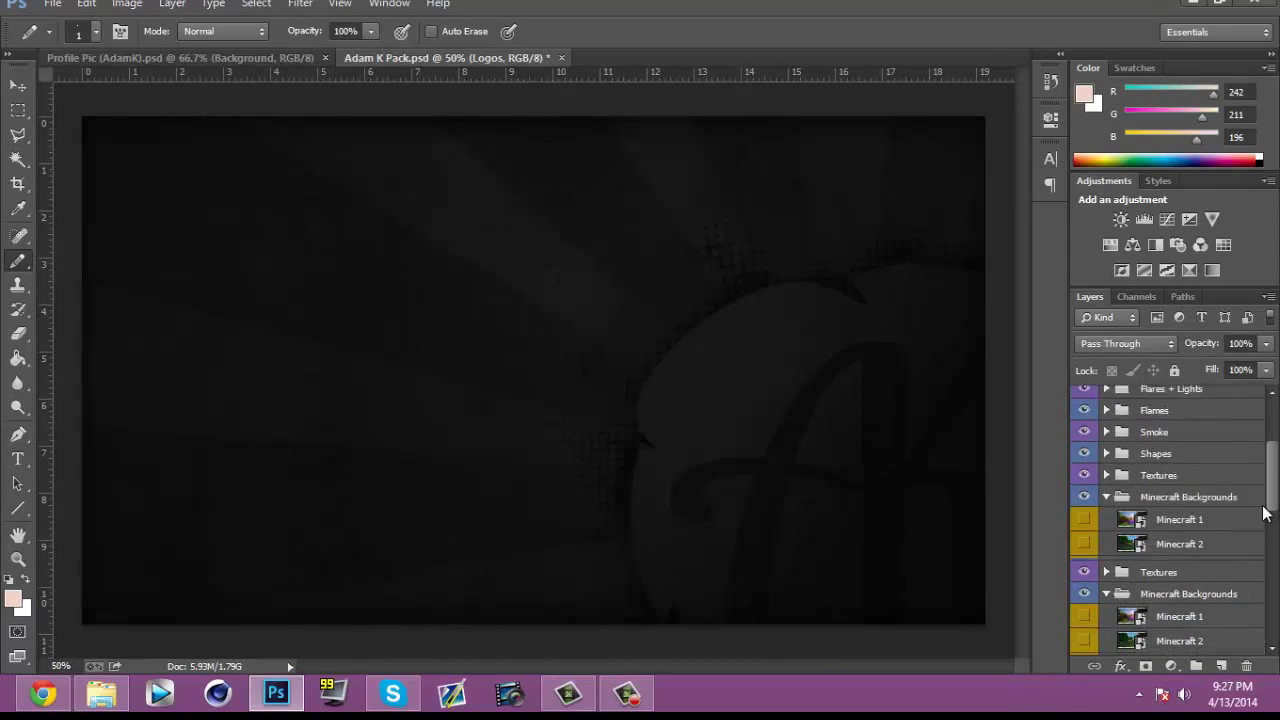
pyautogui.scroll(-1, 1199, 500)
pyautogui.click(1084, 553)
pyautogui.click(1084, 553)
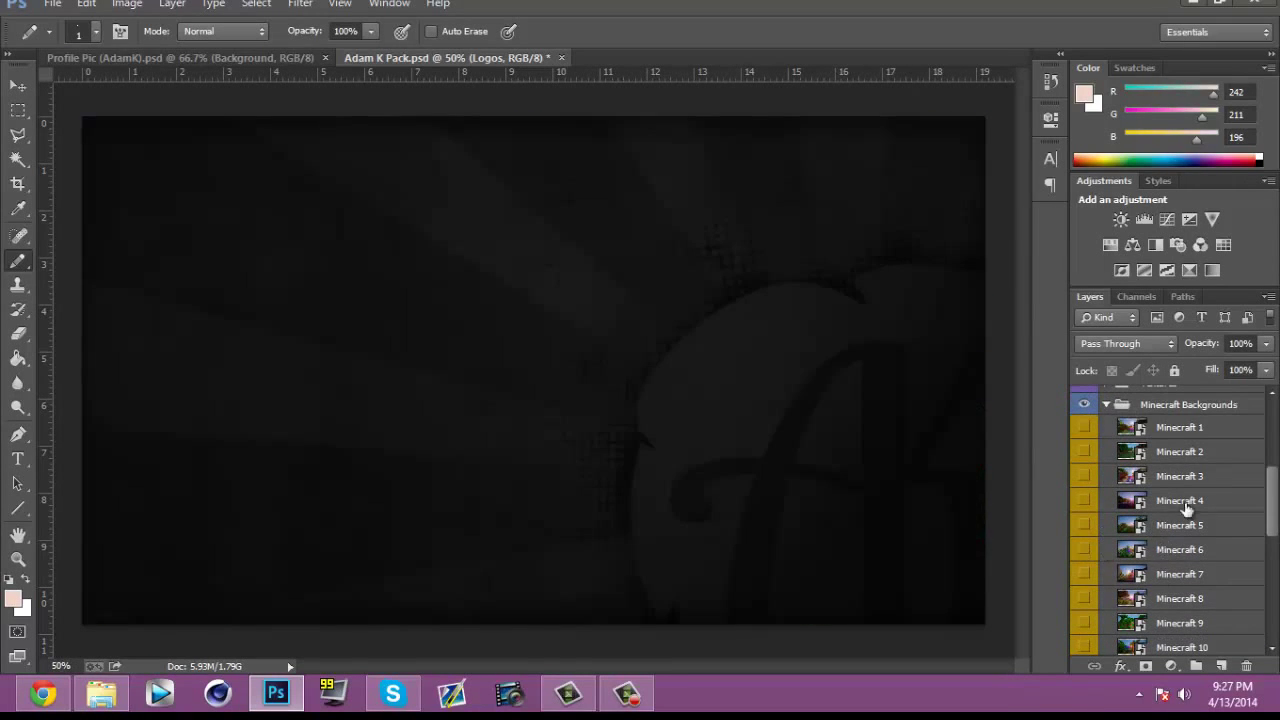
pyautogui.moveTo(1273, 515); pyautogui.dragTo(1276, 576)
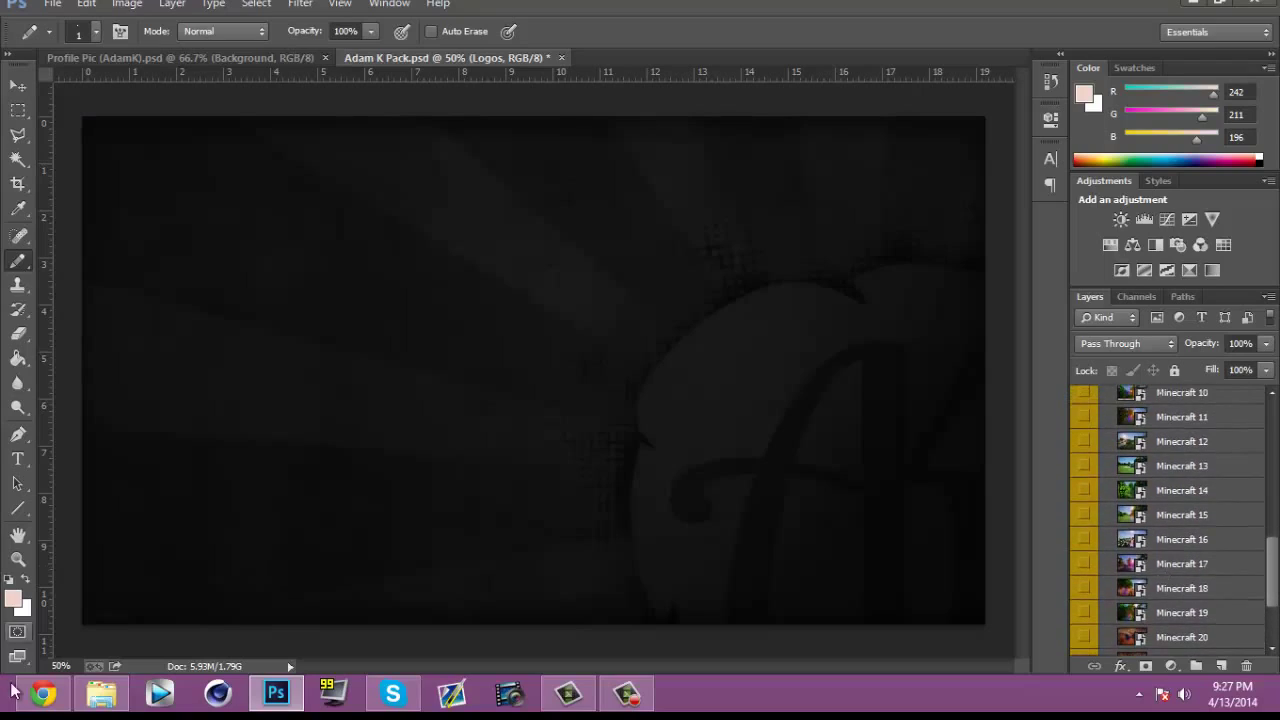
# Step: Switch to Chrome and search Google Images for "minecraft shaders"
pyautogui.click(38, 692)
pyautogui.click(210, 4)
pyautogui.write('minecraft shaders')
pyautogui.press('Return')
pyautogui.click(205, 131)
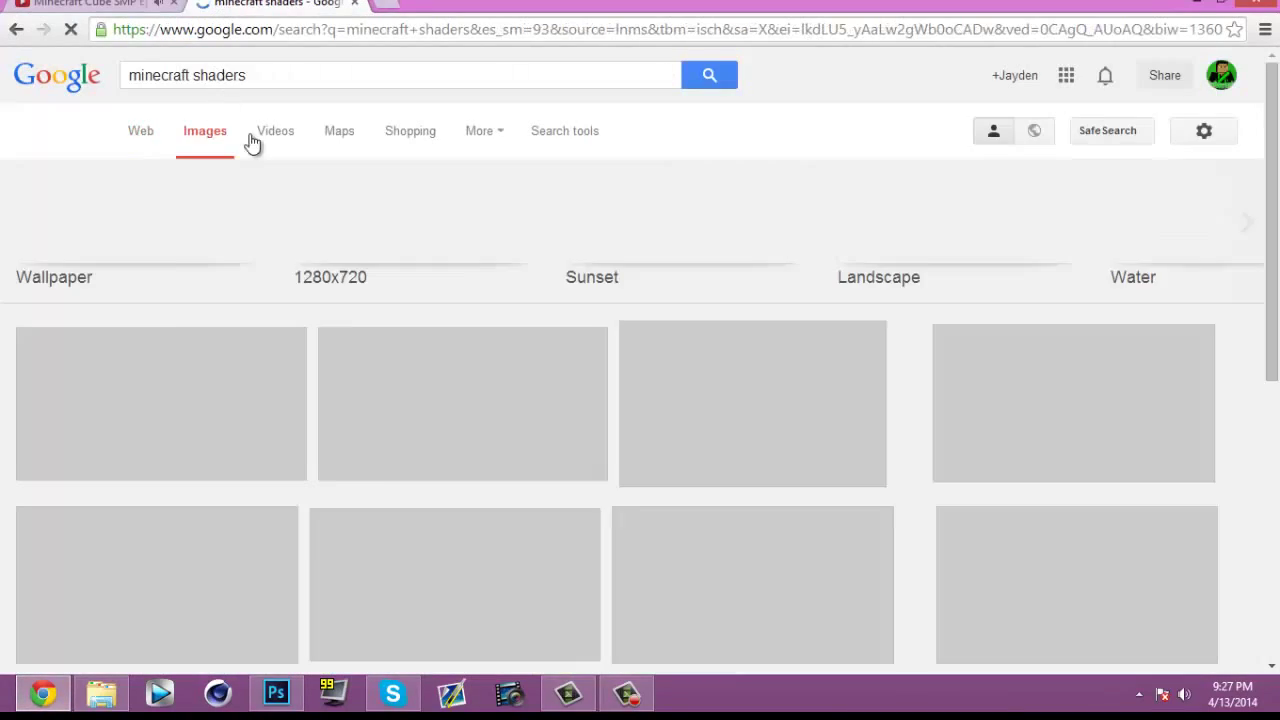
pyautogui.scroll(-12, 440, 220)
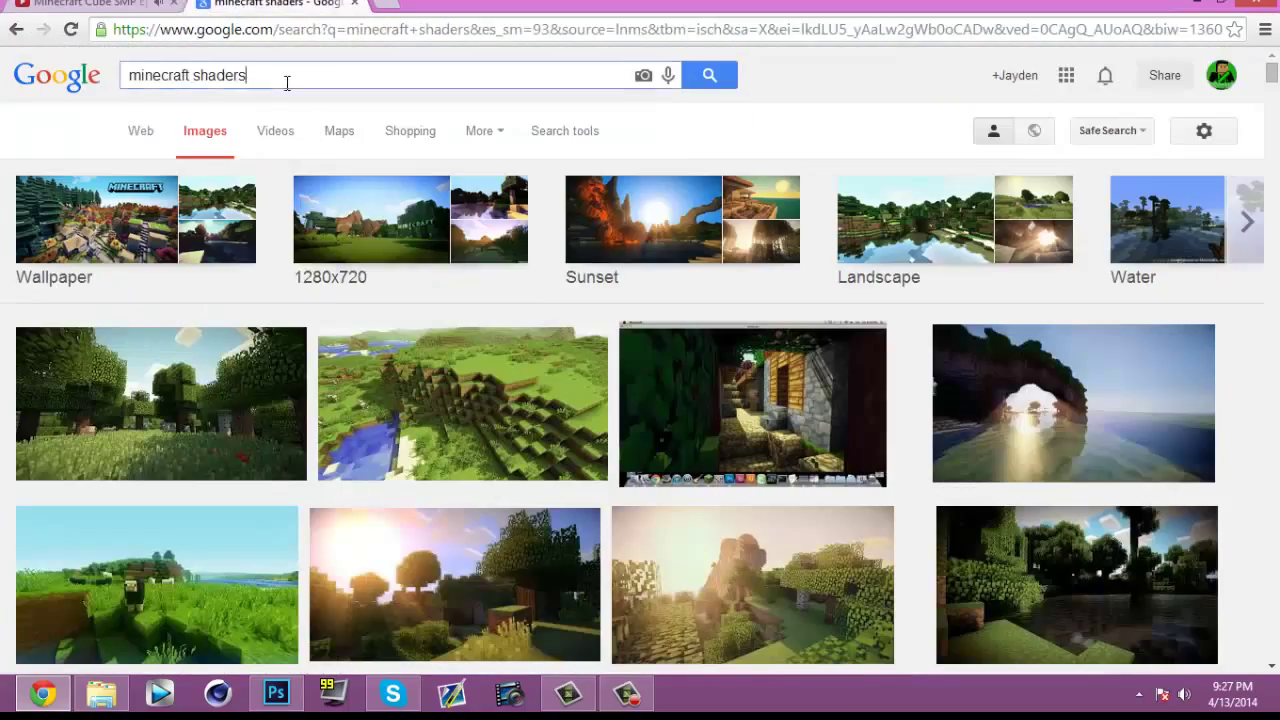
# Step: Refine the image search to "minecraft shaders sky" and examine the results for a suitable background
pyautogui.click(290, 80)
pyautogui.write('sky')
pyautogui.press('Return')
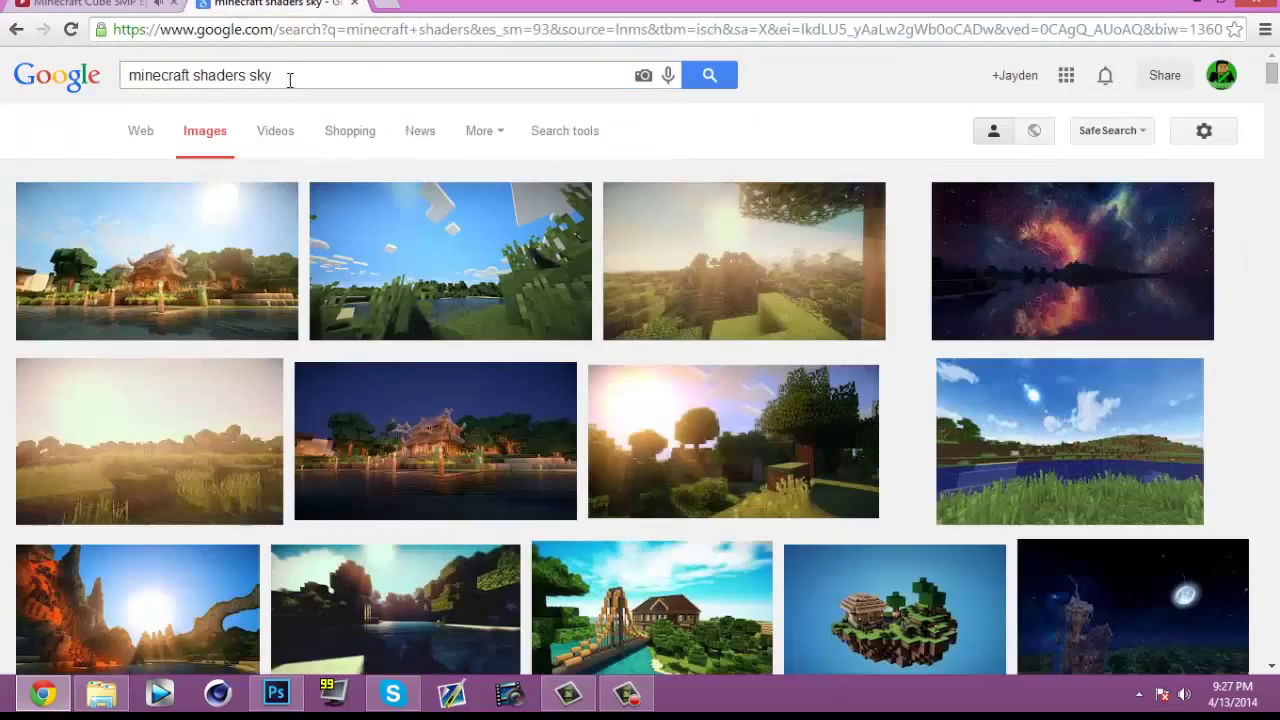
pyautogui.scroll(-11, 425, 220)
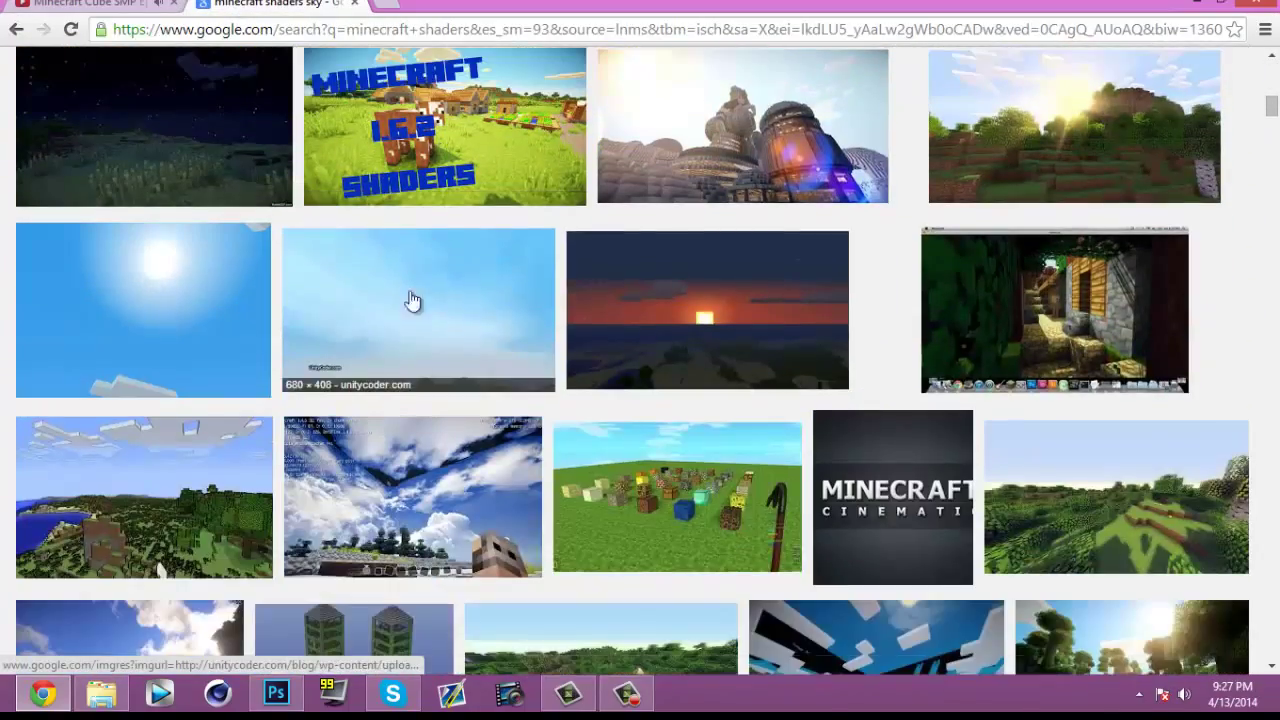
pyautogui.click(190, 305)
pyautogui.scroll(-14, 860, 250)
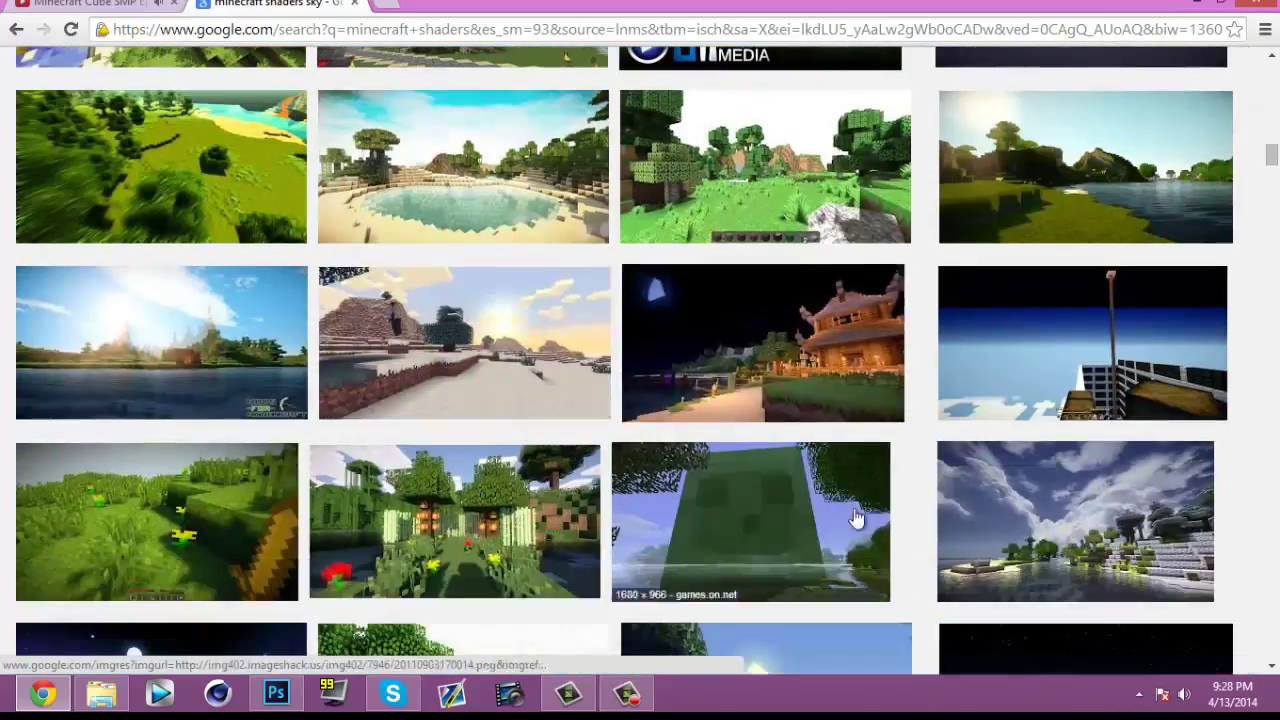
pyautogui.scroll(10, 855, 515)
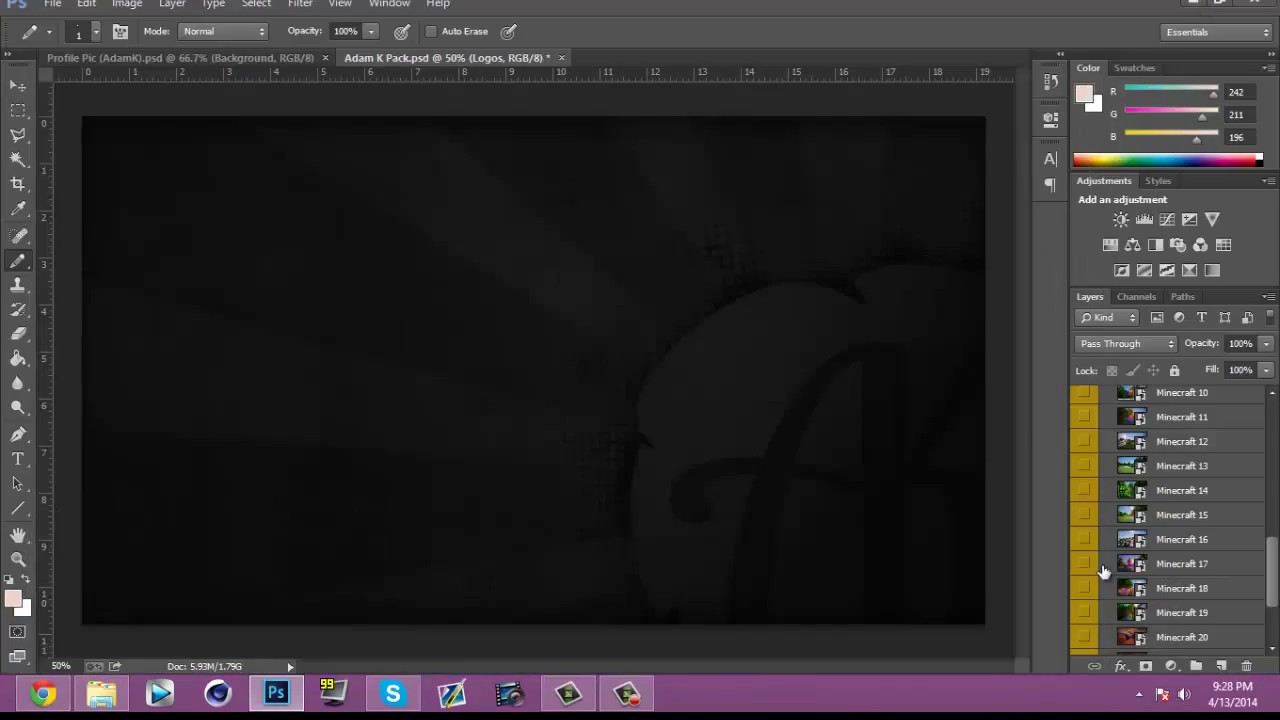
# Step: Duplicate the Minecraft 17 background from the Adam K Pack into the Profile Pic document and position it across the whole canvas
pyautogui.click(1185, 568)
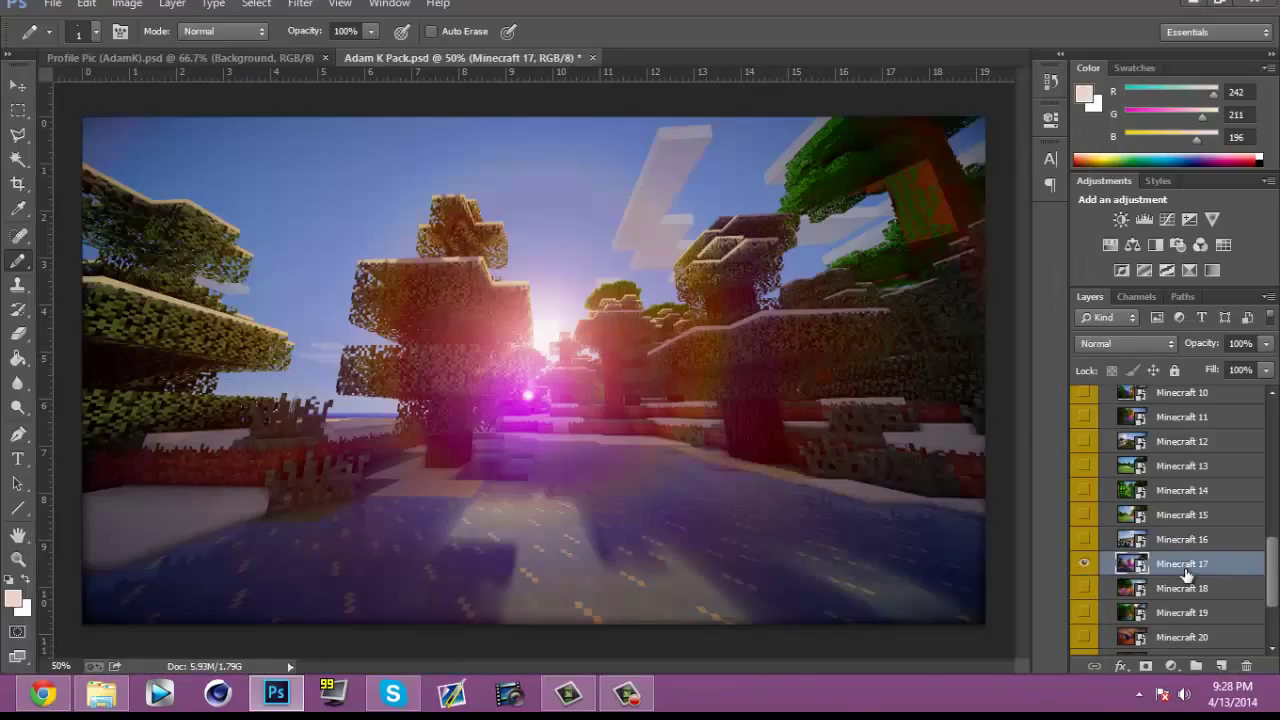
pyautogui.rightClick(1185, 568)
pyautogui.click(990, 111)
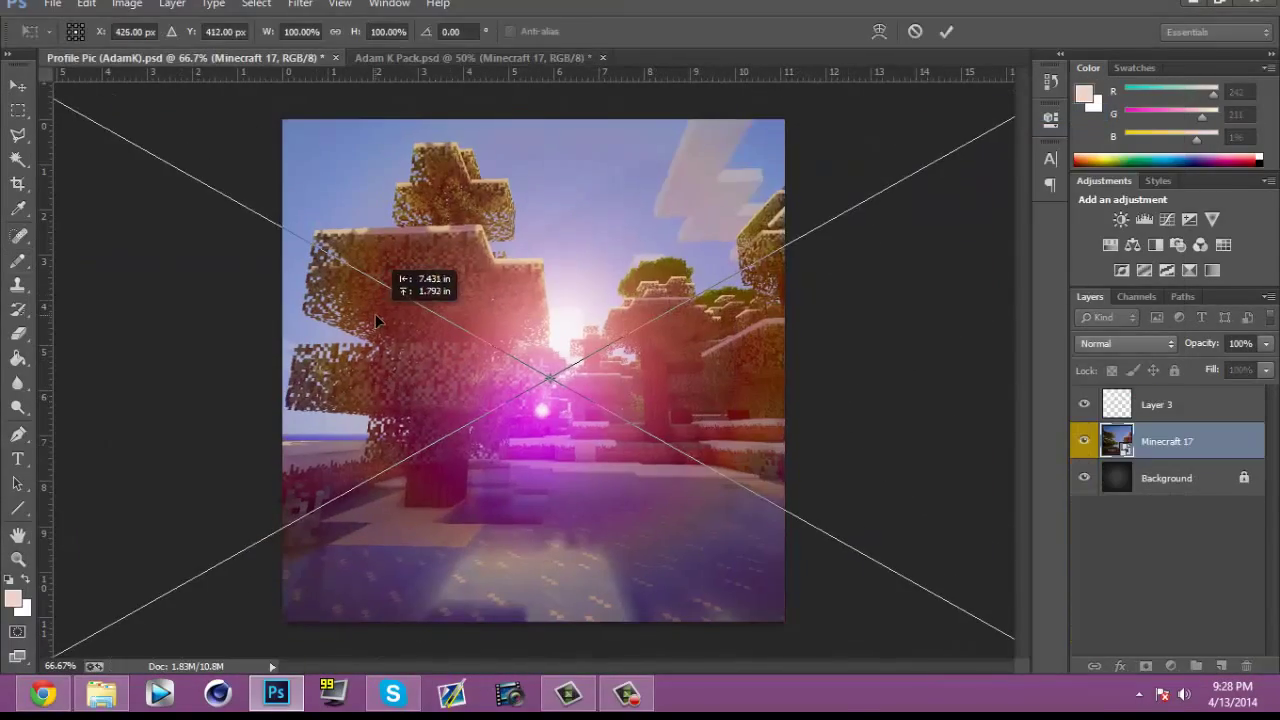
pyautogui.press('Return')
# Step: Duplicate the Starburst 1 texture from the pack's Textures group into the Profile Pic document
pyautogui.click(443, 62)
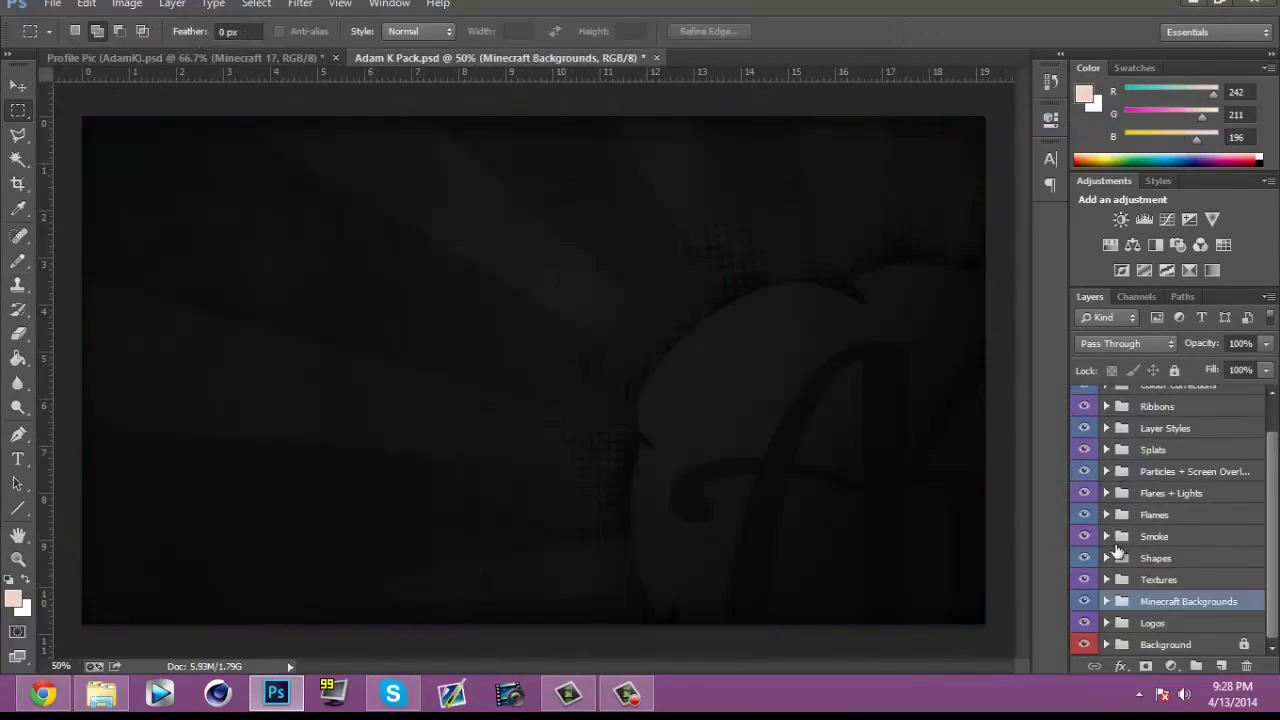
pyautogui.click(1121, 601)
pyautogui.scroll(-2, 1170, 601)
pyautogui.rightClick(1200, 573)
pyautogui.click(1060, 113)
pyautogui.click(733, 271)
pyautogui.click(700, 285)
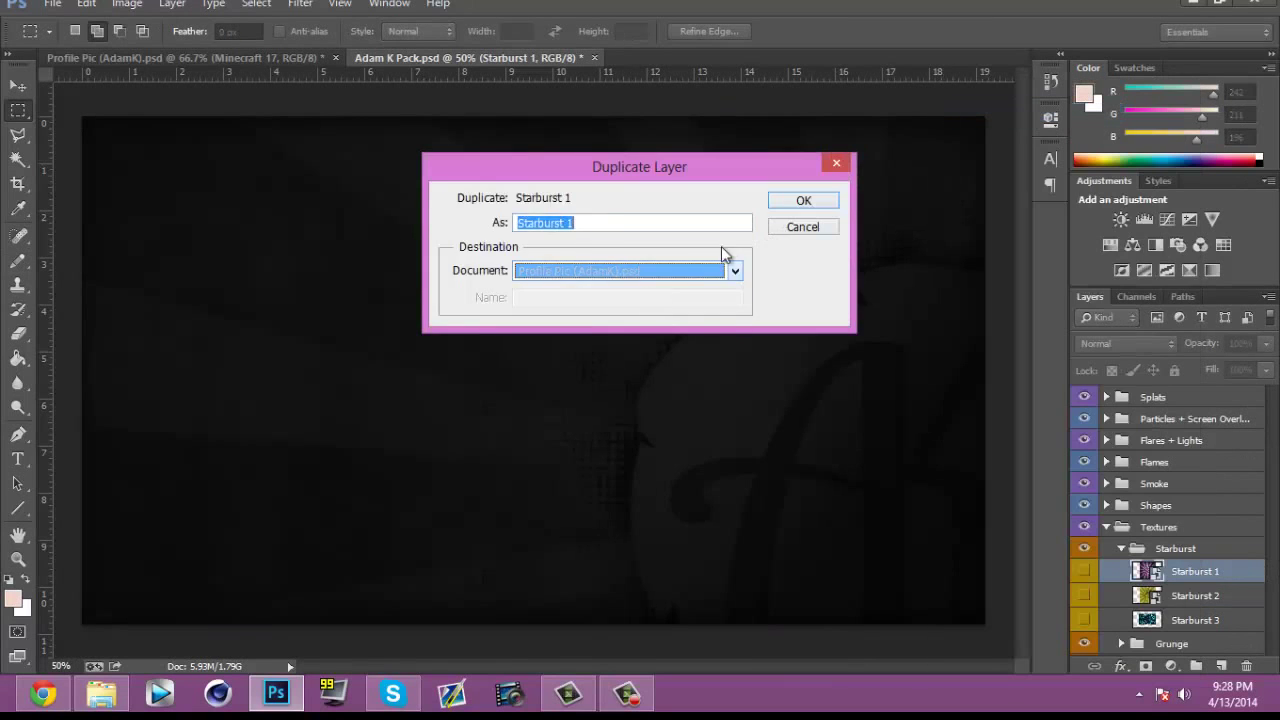
pyautogui.click(805, 200)
# Step: Duplicate the Starburst 3 texture from the Adam K Pack into the Profile Pic document
pyautogui.click(1158, 620)
pyautogui.rightClick(1200, 620)
pyautogui.click(1100, 106)
pyautogui.click(690, 271)
pyautogui.click(663, 286)
pyautogui.click(805, 200)
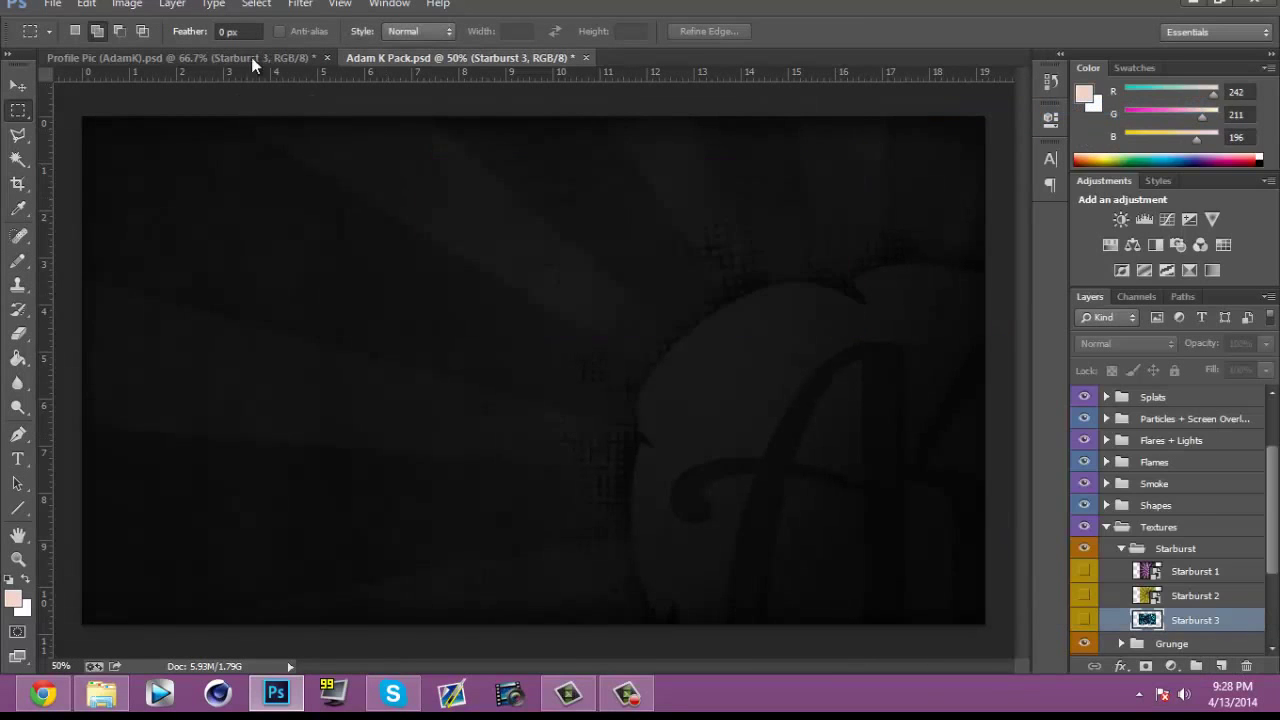
# Step: Show Starburst 1 in the Profile Pic, enlarge it to about 124%, centre it over the canvas, and blend it with the background
pyautogui.click(254, 59)
pyautogui.click(1086, 479)
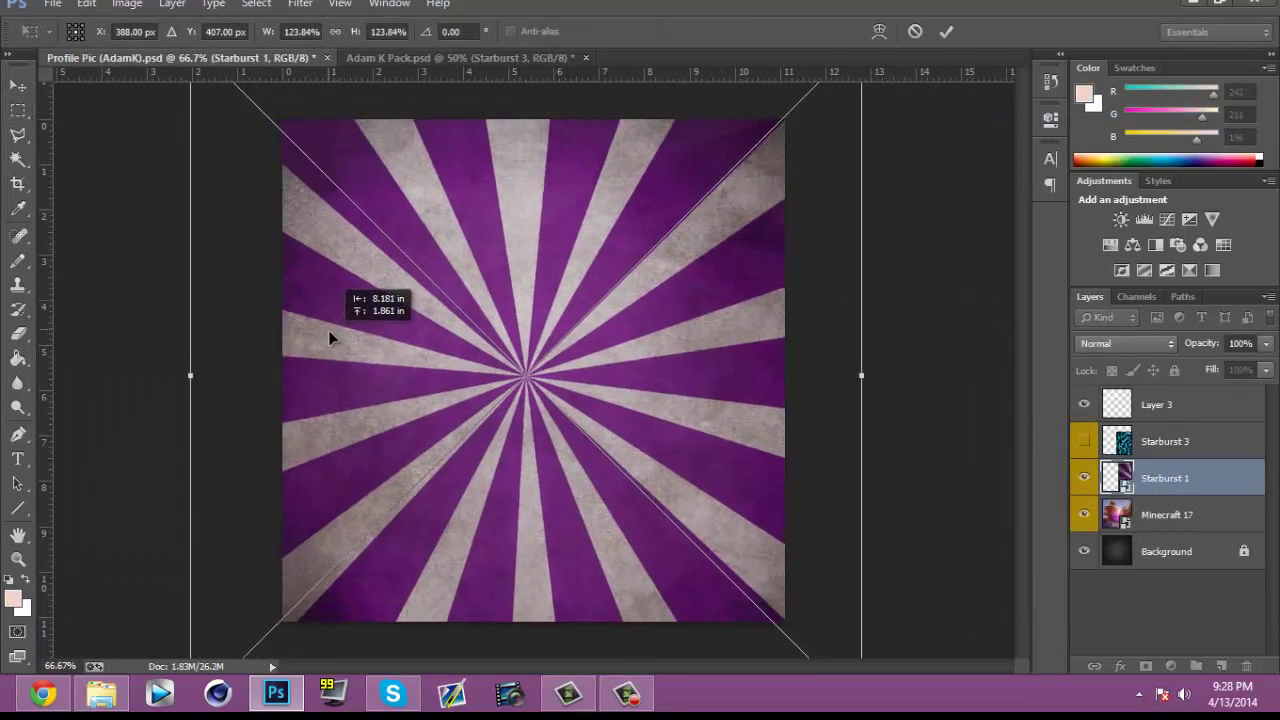
pyautogui.click(531, 263)
# Step: Add a Hue/Saturation adjustment clipped to Starburst 1, with Colorize on, Hue 177 and Saturation 100
pyautogui.click(1110, 244)
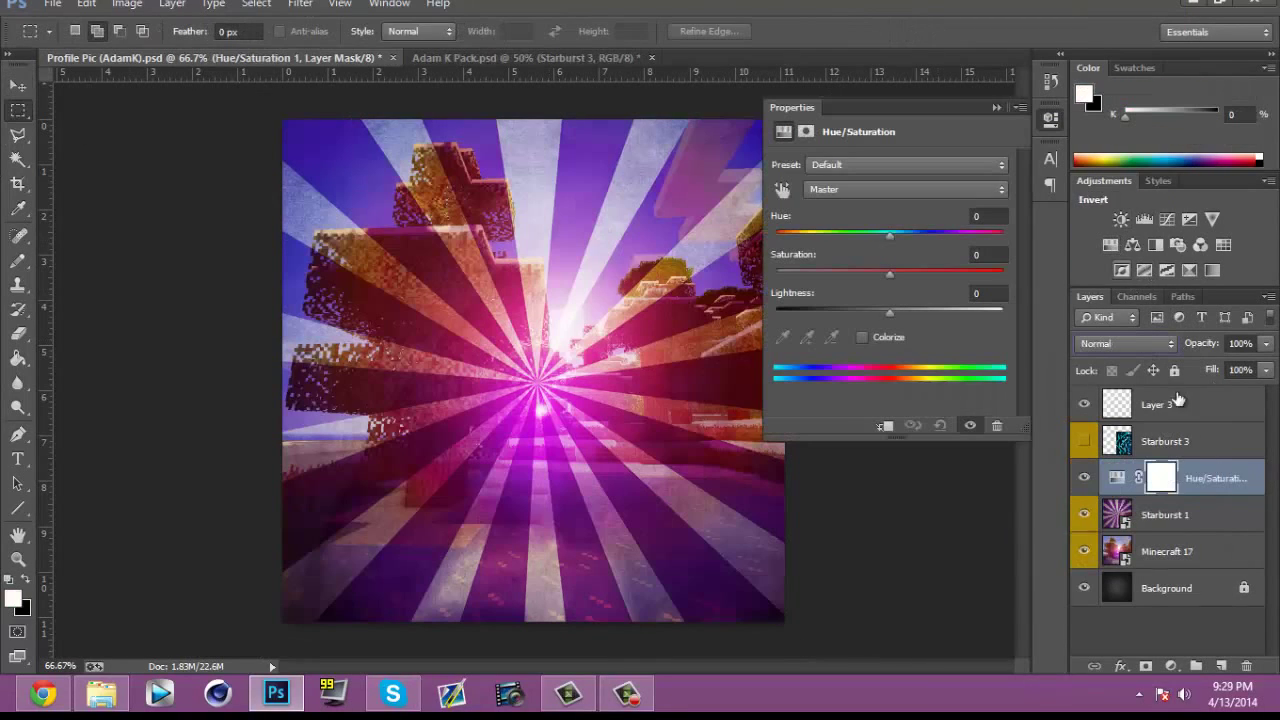
pyautogui.keyDown('alt'); pyautogui.click(1218, 490); pyautogui.keyUp('alt')
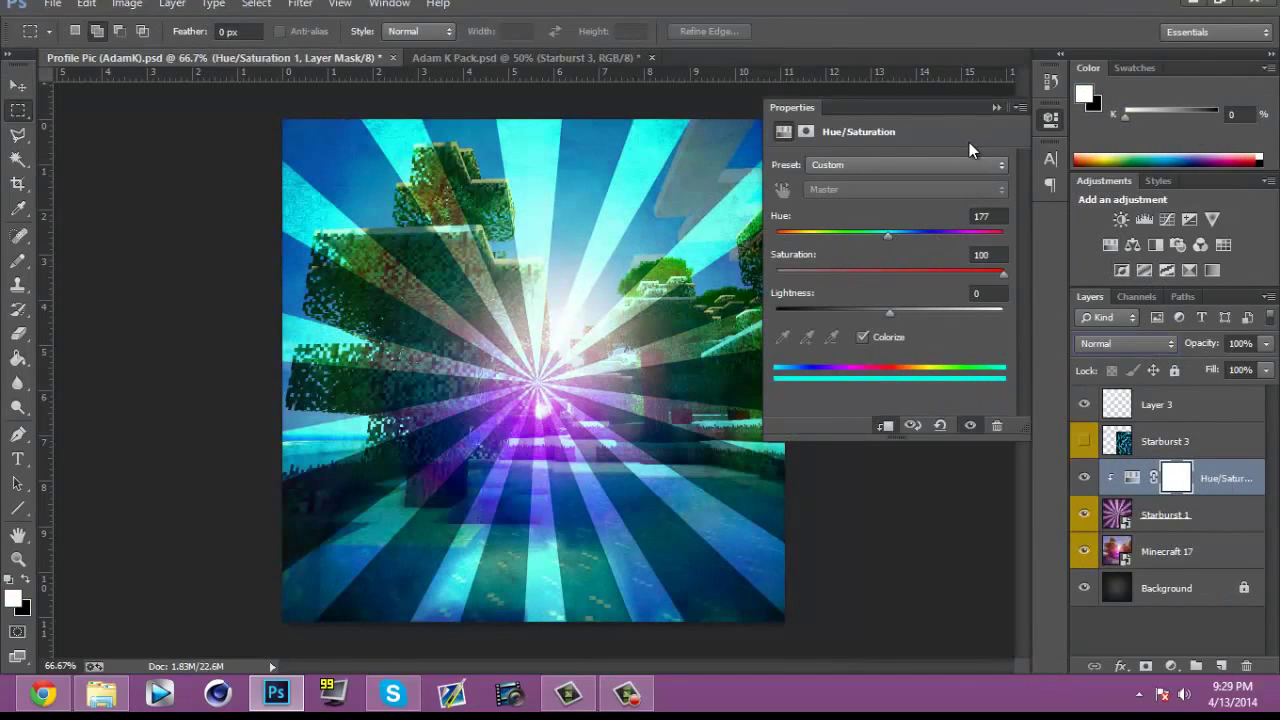
pyautogui.click(997, 107)
# Step: Show Starburst 3 and transform it so its spiral pattern is roughly centred and fills the whole canvas
pyautogui.click(1084, 441)
pyautogui.click(1160, 441)
pyautogui.hotkey('ctrl', 't')
pyautogui.moveTo(640, 328); pyautogui.dragTo(350, 188)
pyautogui.moveTo(900, 551); pyautogui.dragTo(1172, 705)
pyautogui.moveTo(630, 450); pyautogui.dragTo(502, 370)
pyautogui.click(18, 110)
pyautogui.click(554, 264)
# Step: Set the Starburst 3 layer to Soft Light blending with 24% opacity
pyautogui.click(1125, 344)
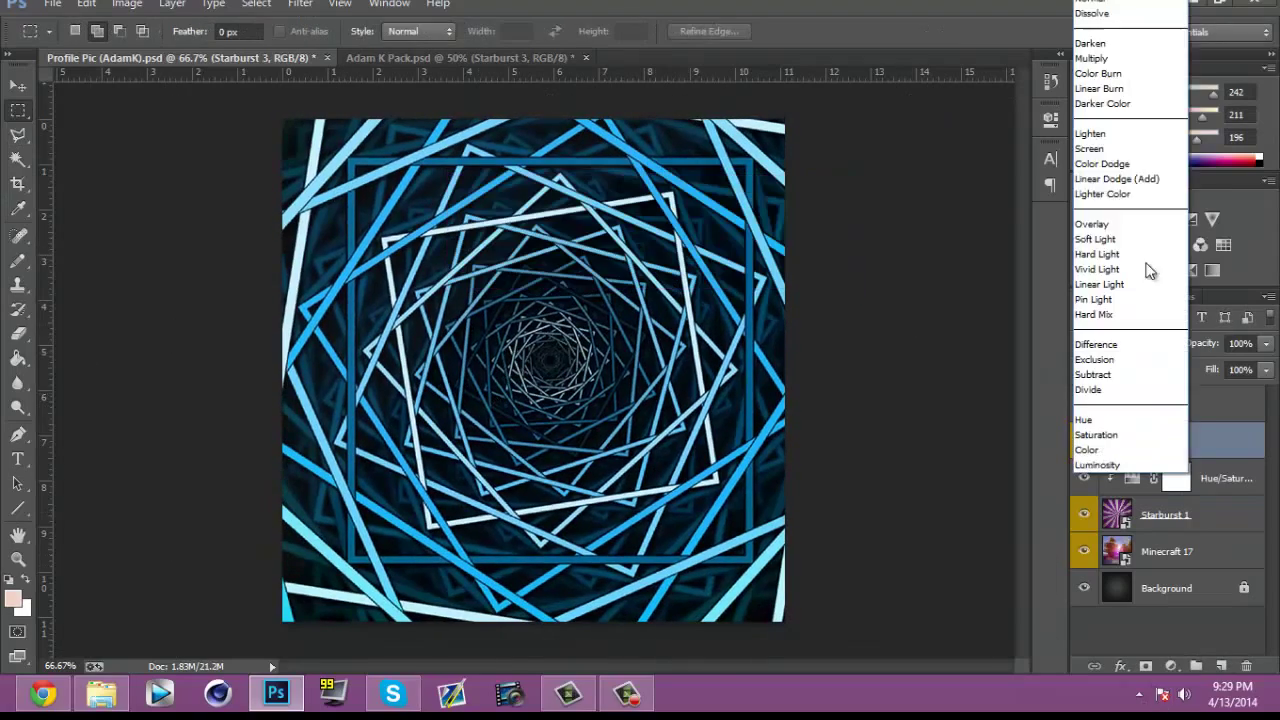
pyautogui.click(1150, 239)
pyautogui.moveTo(1205, 343); pyautogui.dragTo(1178, 346)
pyautogui.click(445, 57)
pyautogui.click(85, 57)
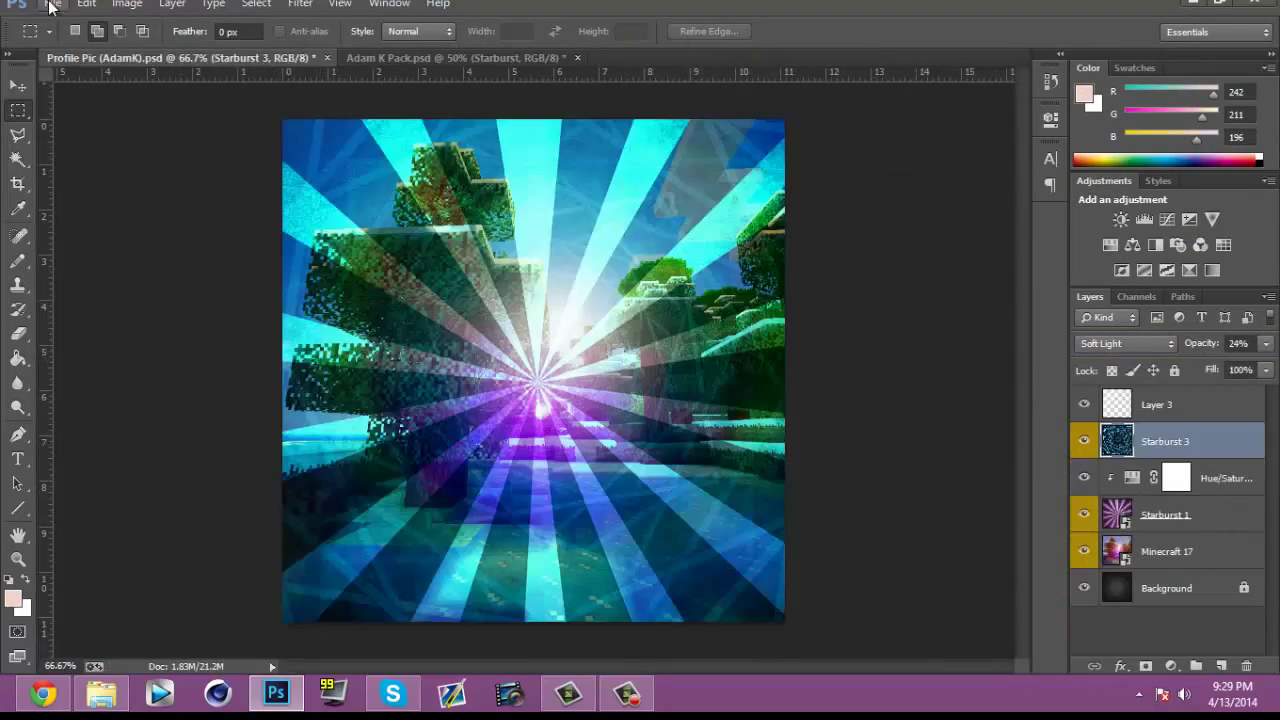
# Step: Place the Flying image from the desktop, scale it to about 85%, and centre the character on the canvas
pyautogui.click(52, 7)
pyautogui.click(80, 330)
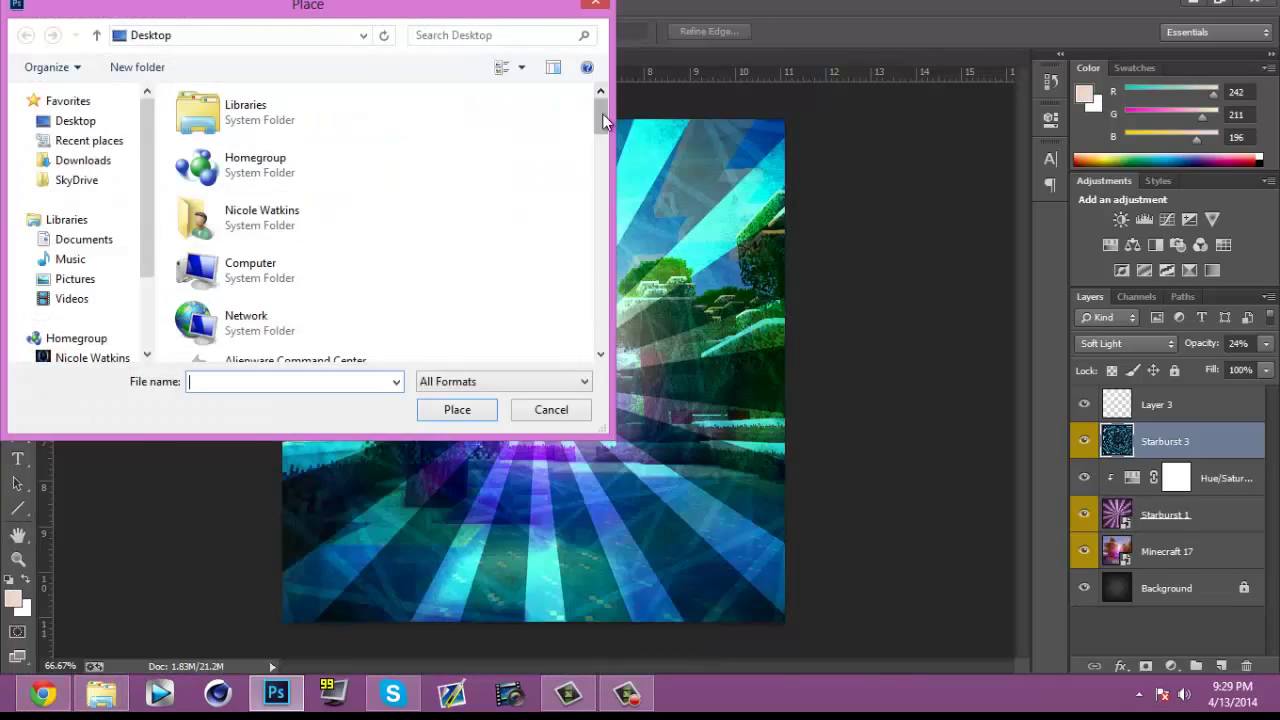
pyautogui.scroll(-5, 262, 233)
pyautogui.click(262, 233)
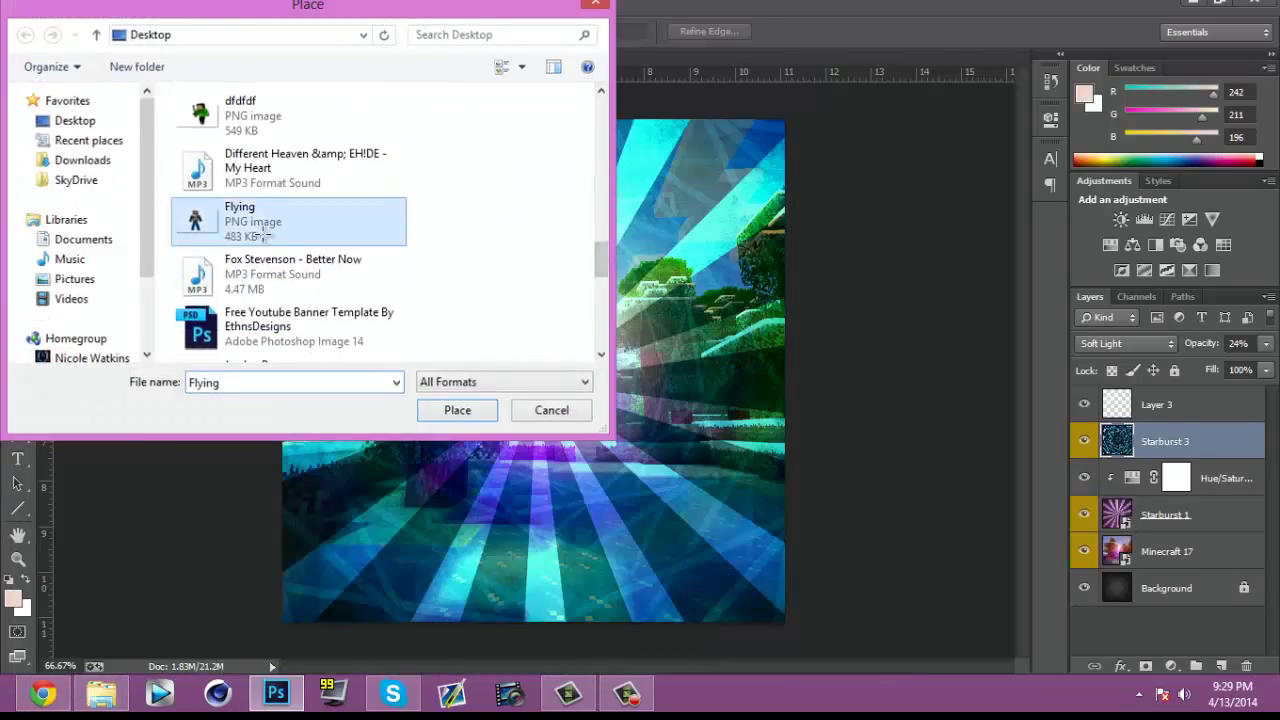
pyautogui.doubleClick(262, 235)
pyautogui.moveTo(282, 230); pyautogui.dragTo(2, 52)
pyautogui.moveTo(385, 215); pyautogui.dragTo(609, 349)
pyautogui.moveTo(189, 185); pyautogui.dragTo(4, 50)
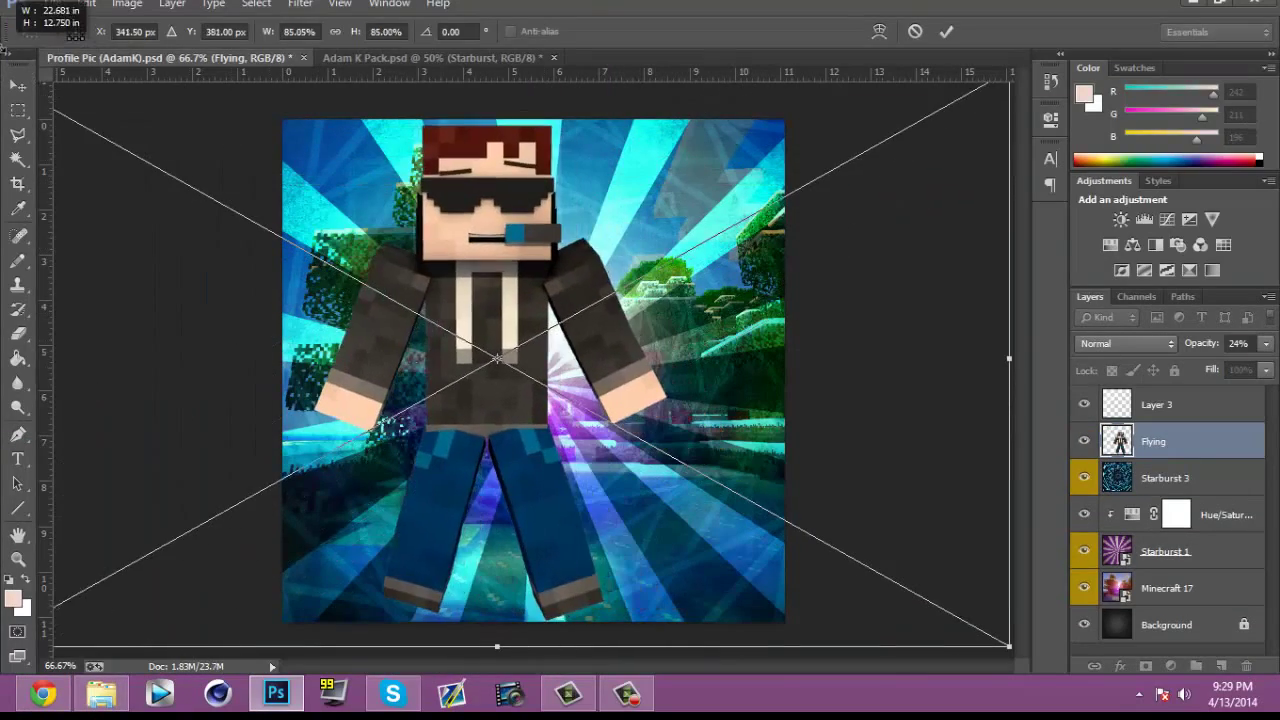
pyautogui.moveTo(378, 209); pyautogui.dragTo(419, 209)
pyautogui.press('Return')
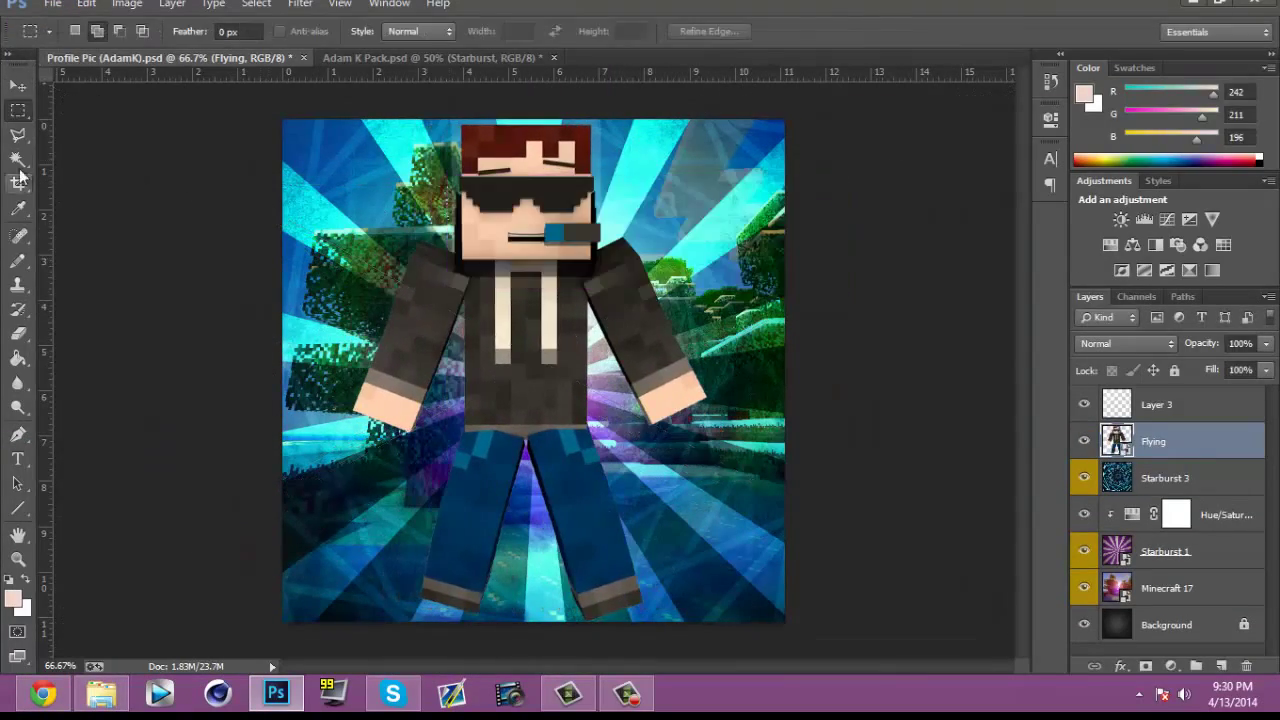
# Step: Rasterize the Flying layer, clear the selected area around the character's head, and deselect
pyautogui.click(18, 335)
pyautogui.click(590, 290)
pyautogui.click(606, 274)
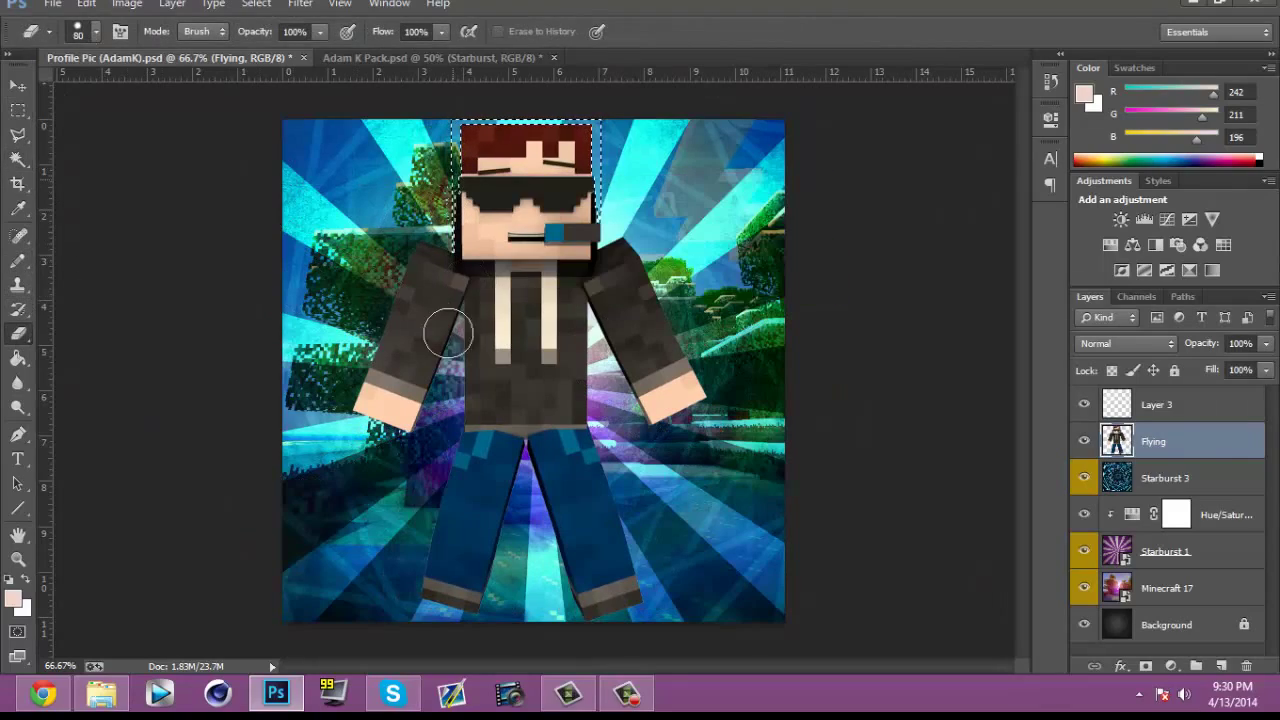
pyautogui.press('Delete')
pyautogui.hotkey('ctrl', 'd')
pyautogui.click(37, 700)
pyautogui.click(37, 700)
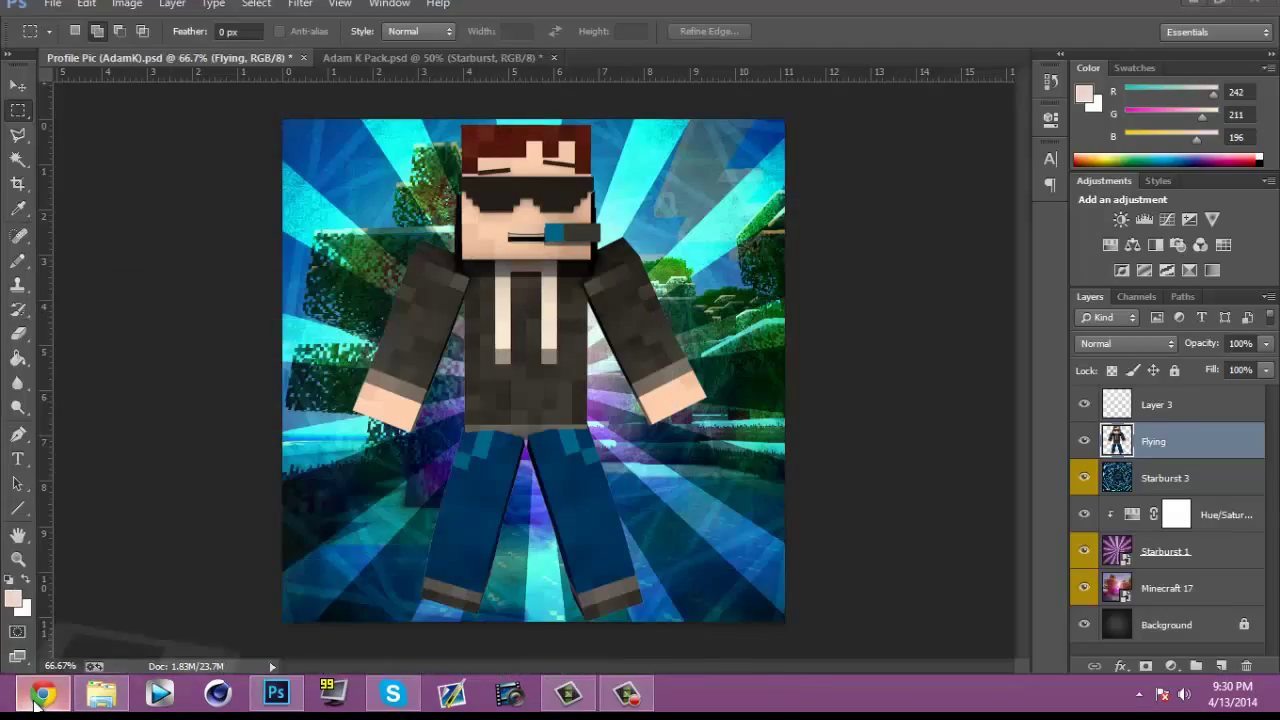
pyautogui.click(37, 702)
pyautogui.click(36, 704)
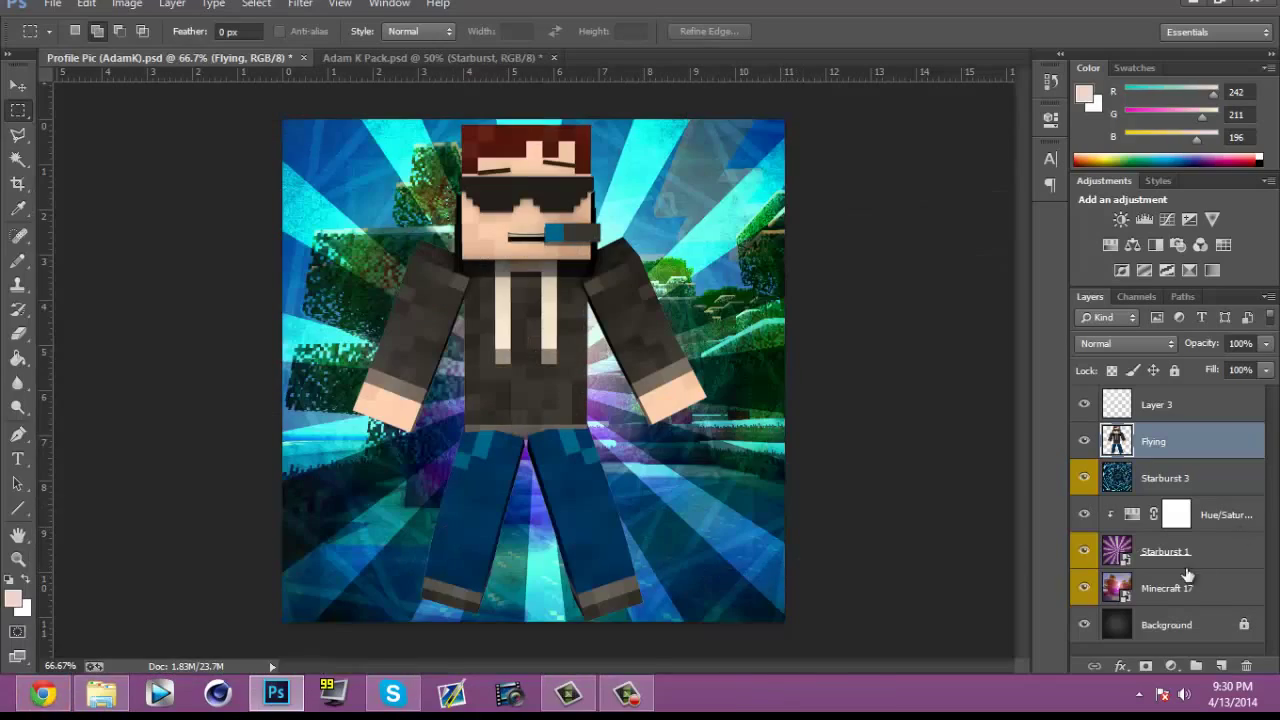
# Step: Place the text0248 render from the desktop and position the TECTON360 text across the character's lower legs
pyautogui.scroll(-10, 580, 204)
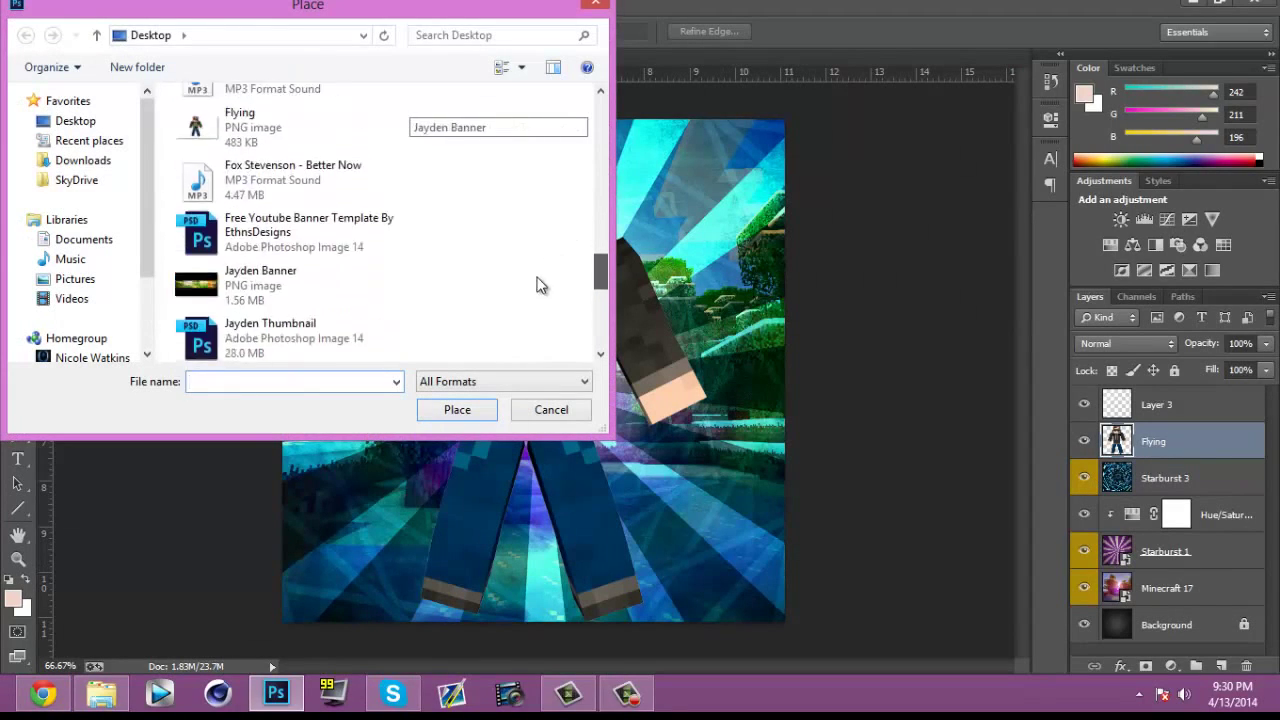
pyautogui.scroll(-1, 453, 305)
pyautogui.doubleClick(323, 343)
pyautogui.moveTo(530, 530); pyautogui.dragTo(560, 560)
pyautogui.click(18, 110)
pyautogui.click(554, 263)
# Step: Return to the Adam K Pack and expand its Colour Corrections group and the Other CC subgroup
pyautogui.click(445, 58)
pyautogui.click(301, 58)
pyautogui.click(445, 58)
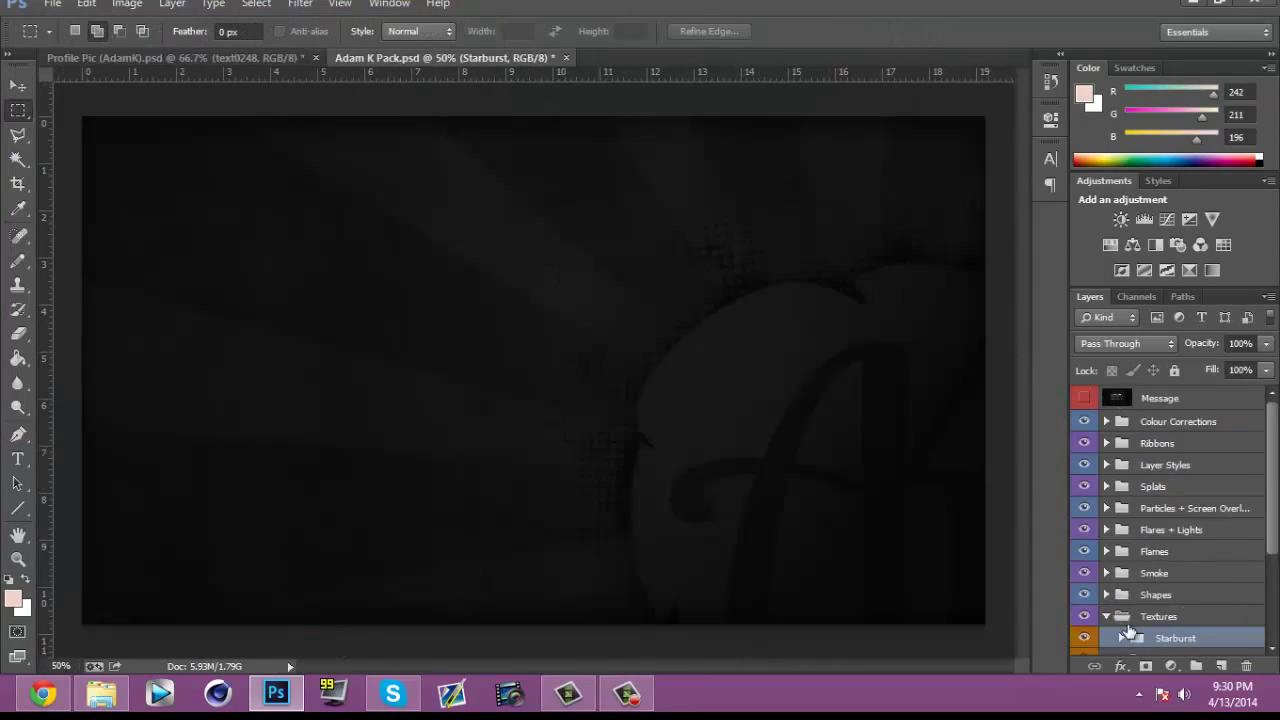
pyautogui.click(1106, 422)
pyautogui.click(1121, 465)
pyautogui.click(1084, 552)
pyautogui.click(1084, 552)
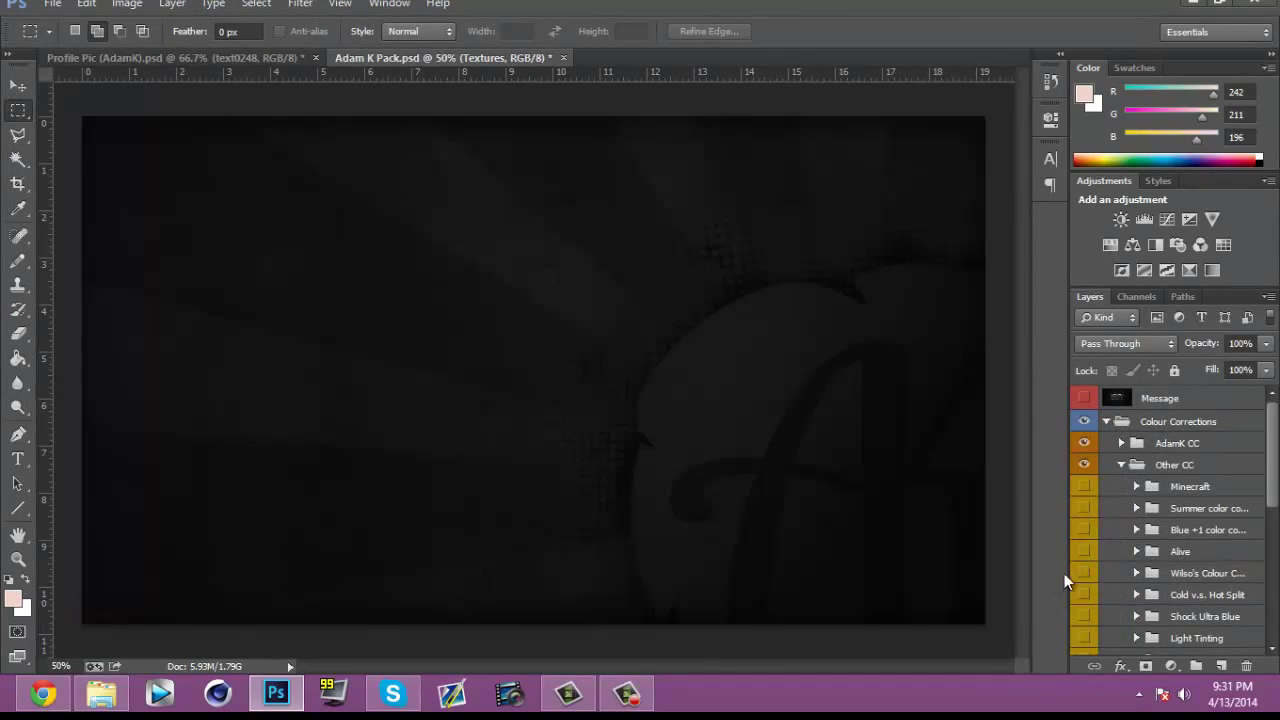
pyautogui.click(27, 704)
pyautogui.click(27, 706)
pyautogui.scroll(-5, 1243, 545)
# Step: Show the Example Banner and preview the Light Tinting, Strike, Summer and Minecraft colour corrections on it
pyautogui.click(1084, 627)
pyautogui.click(1084, 561)
pyautogui.click(1084, 561)
pyautogui.click(1084, 582)
pyautogui.click(1084, 582)
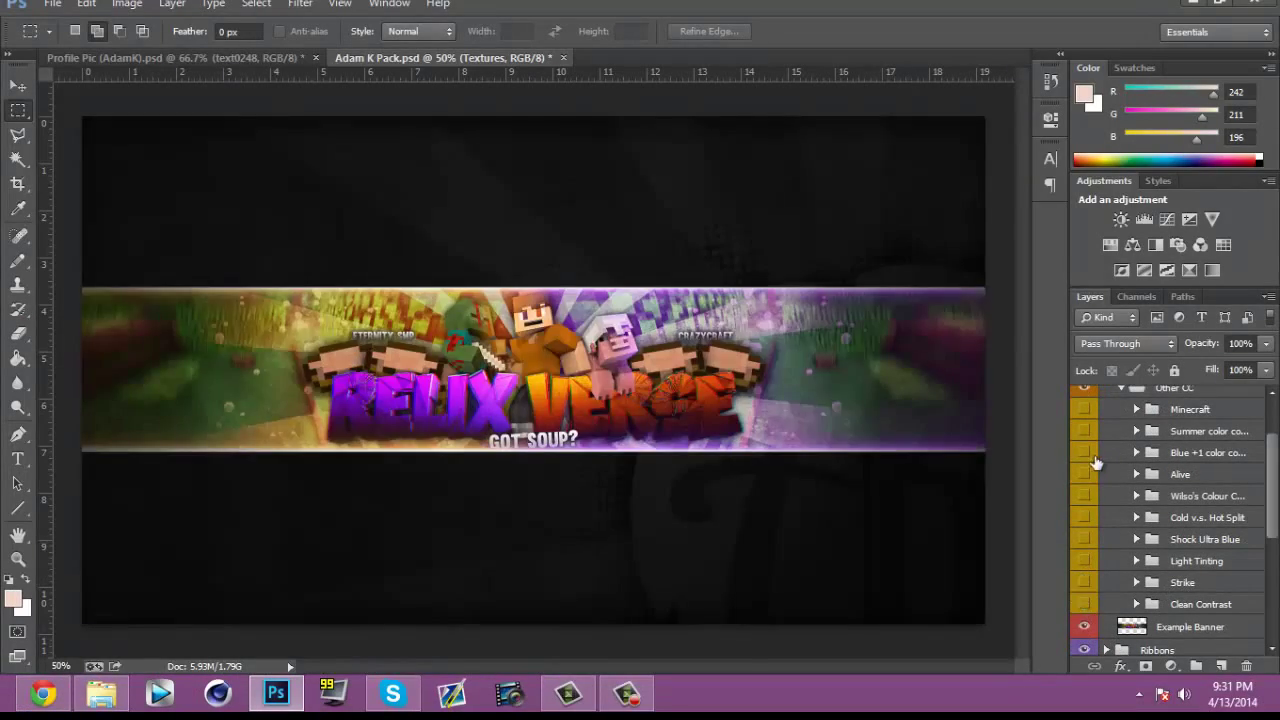
pyautogui.click(1083, 431)
pyautogui.click(1083, 431)
pyautogui.click(1083, 410)
pyautogui.click(1083, 410)
# Step: Collapse Other CC, expand AdamK CC, and preview the AdamKsad and Shamazing colour corrections on the example banner
pyautogui.scroll(2, 1160, 438)
pyautogui.click(1121, 430)
pyautogui.click(1121, 408)
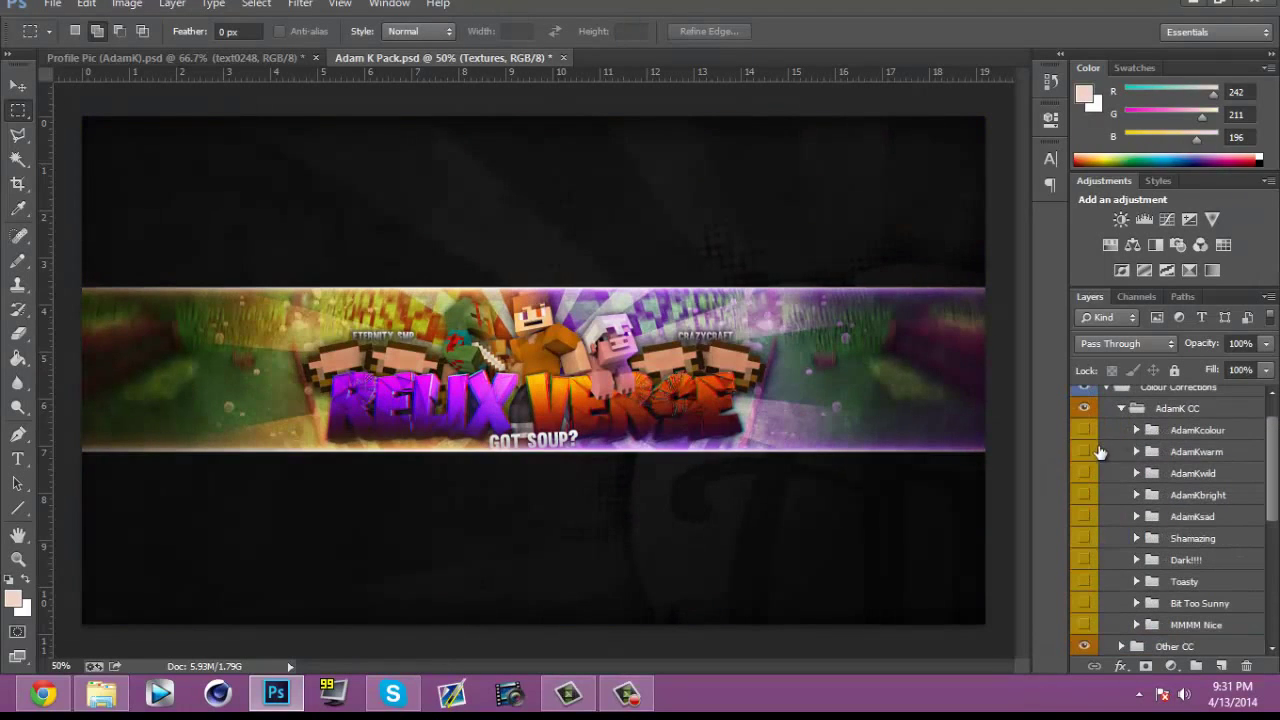
pyautogui.click(1083, 516)
pyautogui.click(1083, 516)
pyautogui.click(1083, 538)
pyautogui.click(1083, 538)
# Step: Duplicate the Shamazing colour correction group into the Profile Pic document and show it there
pyautogui.rightClick(1190, 538)
pyautogui.click(1121, 65)
pyautogui.click(672, 271)
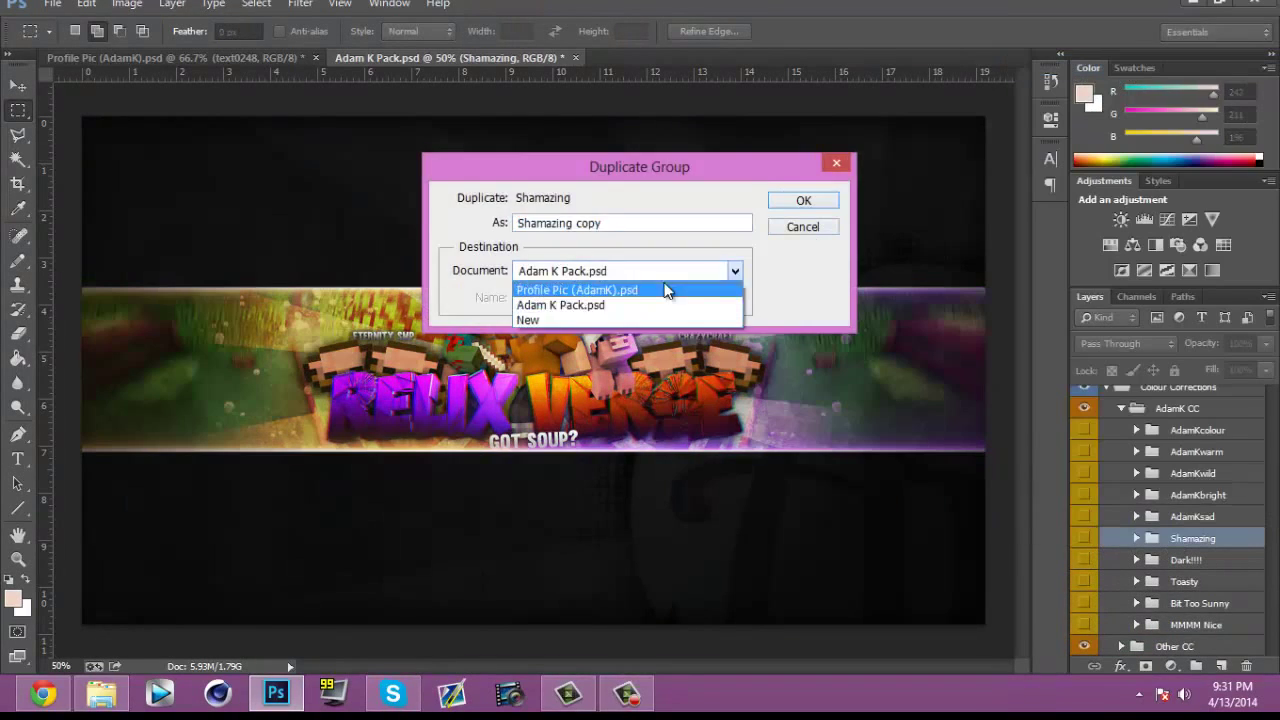
pyautogui.click(666, 289)
pyautogui.click(803, 200)
pyautogui.click(178, 58)
pyautogui.click(1083, 399)
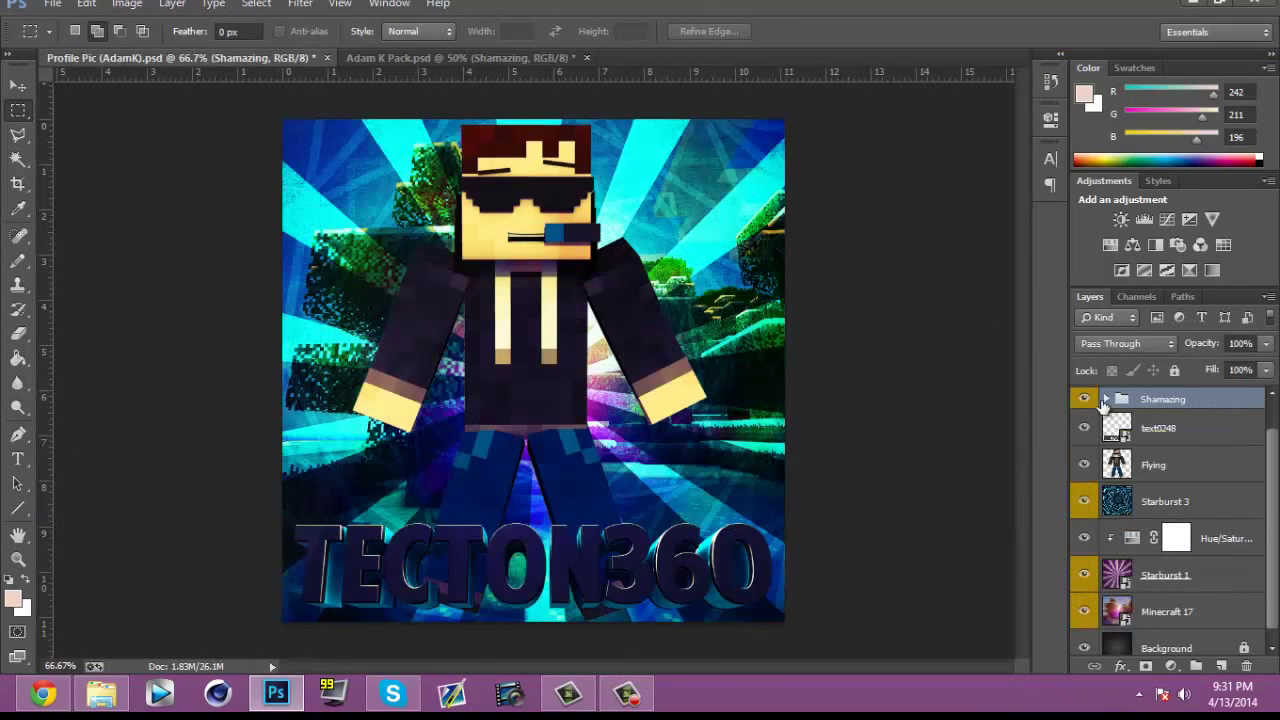
# Step: Delete the Shamazing colour correction group from the Profile Pic document
pyautogui.click(1084, 462)
pyautogui.click(1084, 462)
pyautogui.press('Delete')
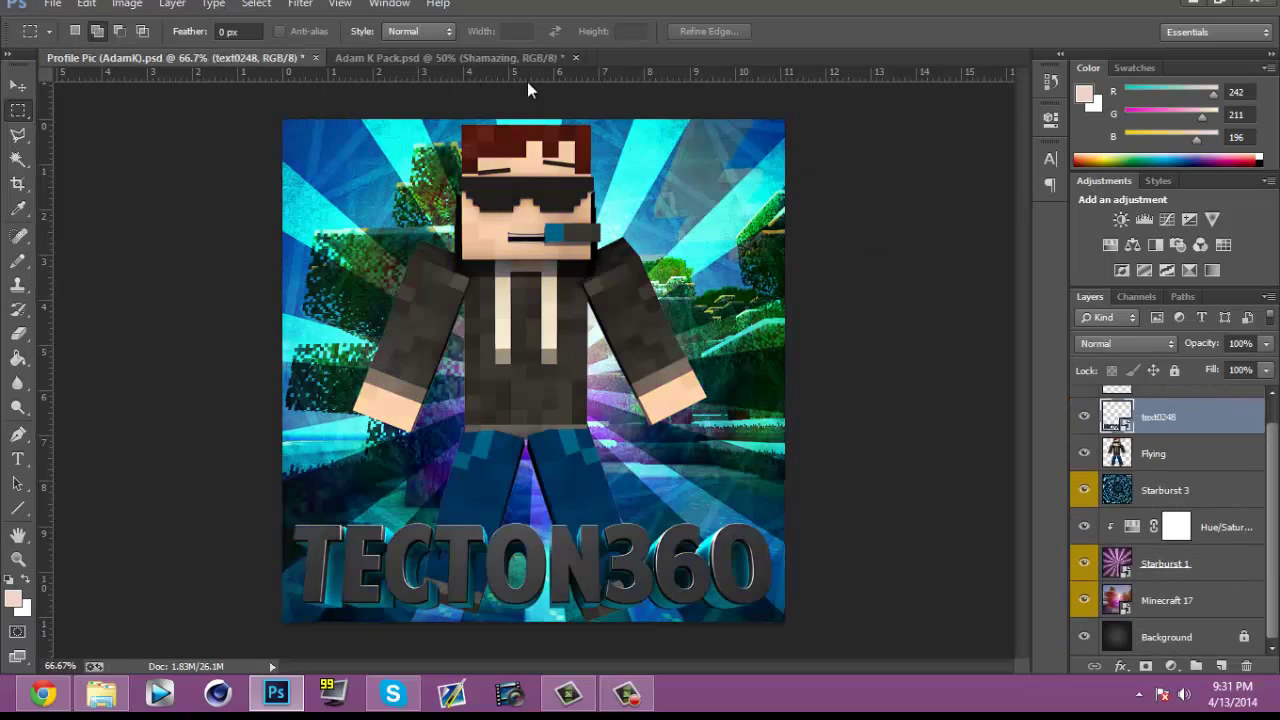
# Step: Duplicate the Summer color correction group from Other CC into the Profile Pic document and show it there
pyautogui.click(505, 59)
pyautogui.click(1121, 419)
pyautogui.click(1121, 440)
pyautogui.click(1084, 484)
pyautogui.click(1084, 484)
pyautogui.rightClick(1176, 486)
pyautogui.click(990, 201)
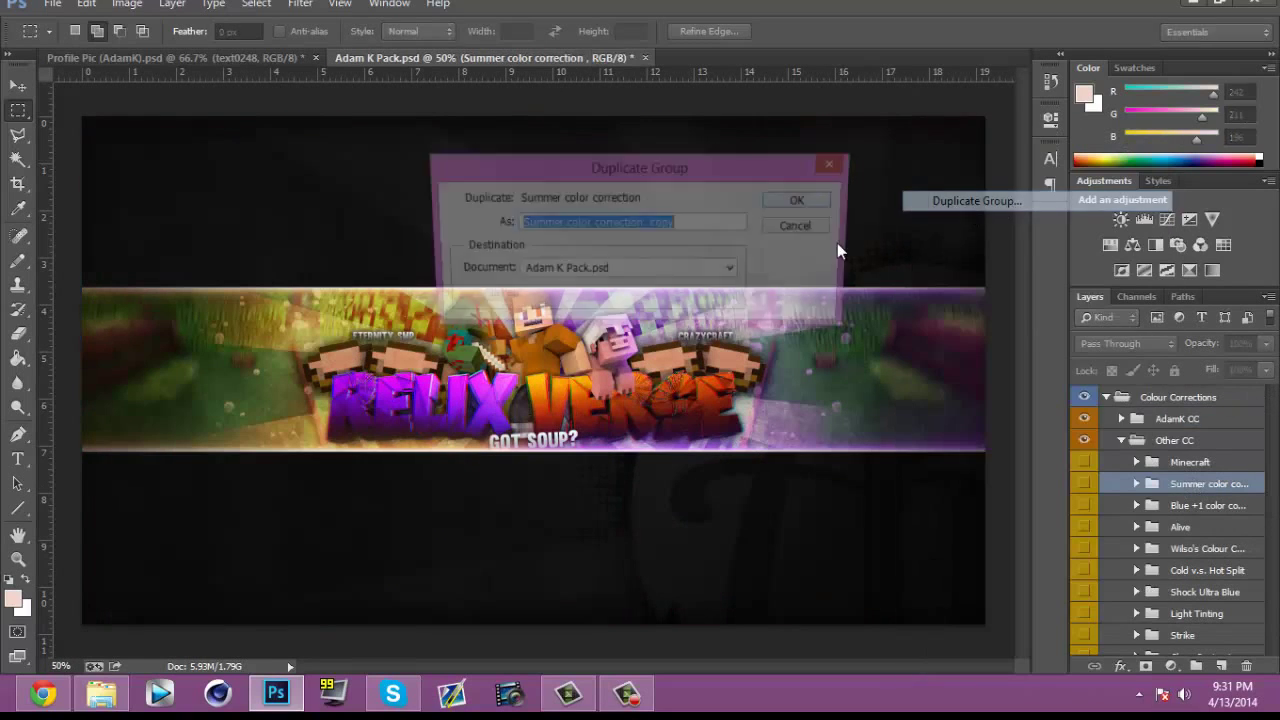
pyautogui.click(672, 268)
pyautogui.click(666, 287)
pyautogui.click(796, 200)
pyautogui.click(190, 58)
pyautogui.click(1084, 433)
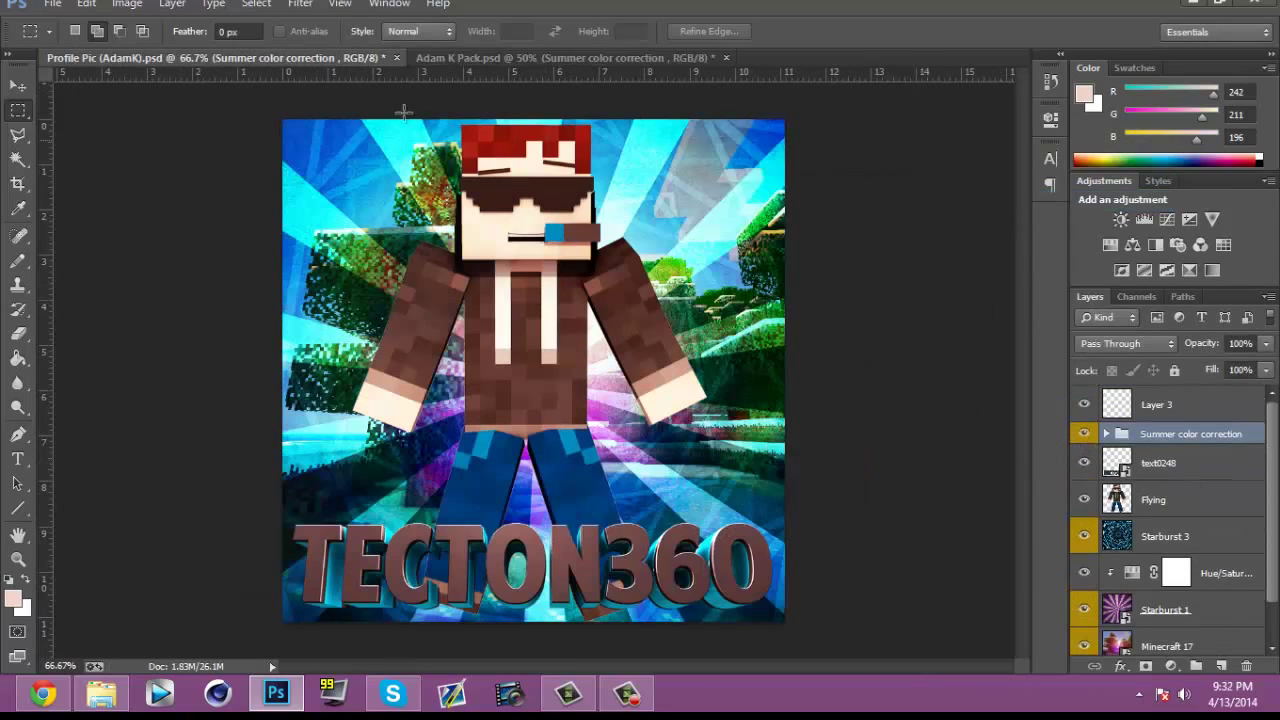
# Step: Duplicate the Blue +1 color correction group from the Adam K Pack into the Profile Pic document and show it
pyautogui.hotkey('ctrl', 'Tab')
pyautogui.rightClick(1176, 532)
pyautogui.click(1050, 57)
pyautogui.click(672, 270)
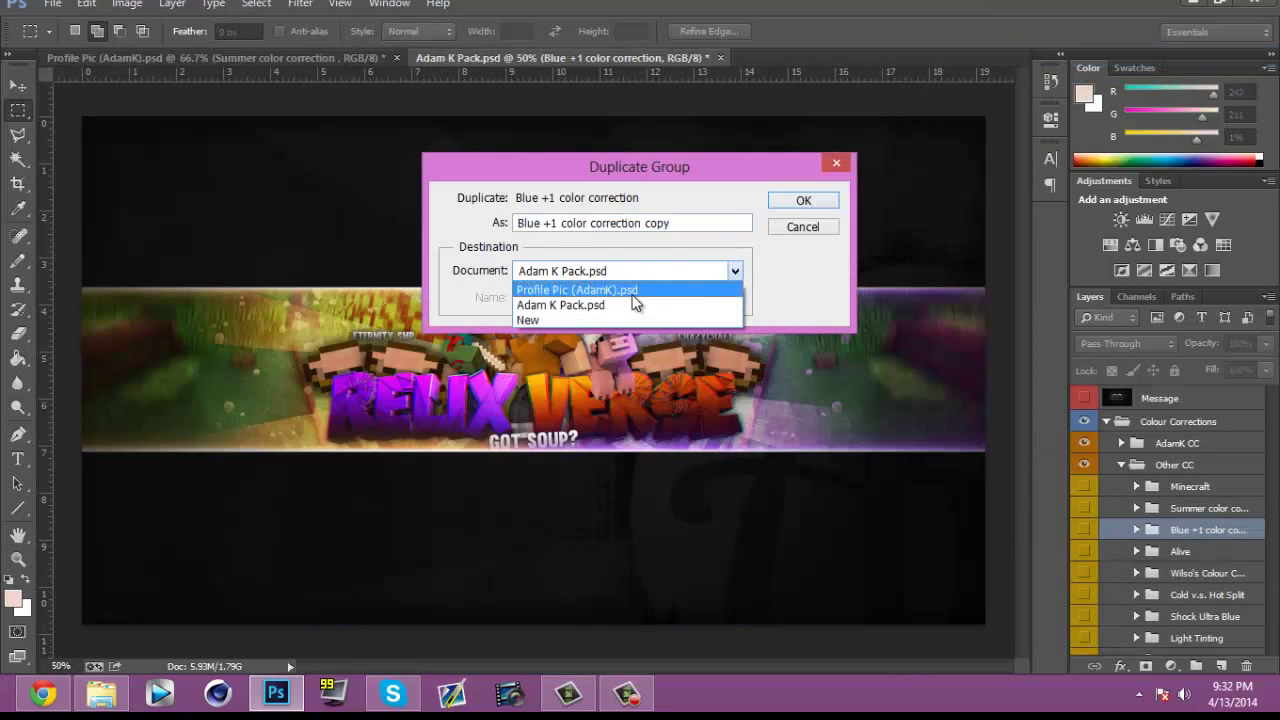
pyautogui.click(638, 289)
pyautogui.click(800, 200)
pyautogui.click(305, 59)
pyautogui.click(1084, 434)
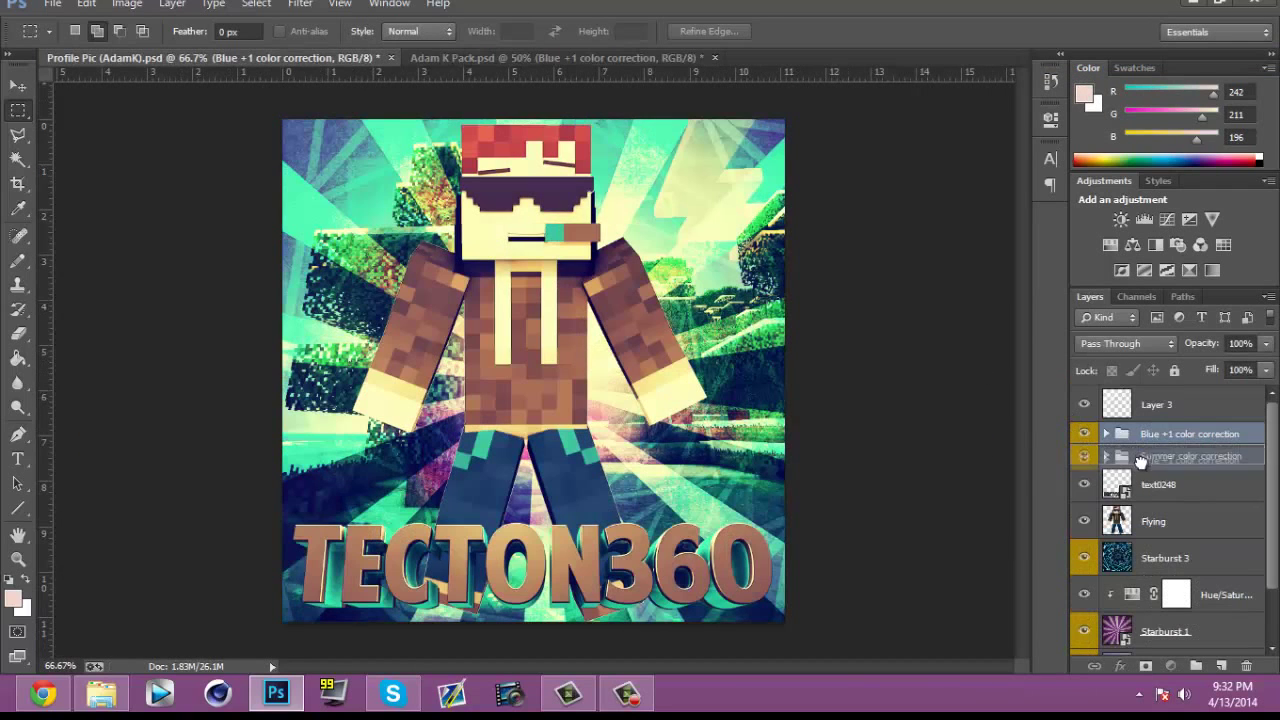
# Step: Move the Blue +1 color correction group below the Summer group and preview its adjustment layers one by one
pyautogui.moveTo(1140, 460); pyautogui.dragTo(1155, 516)
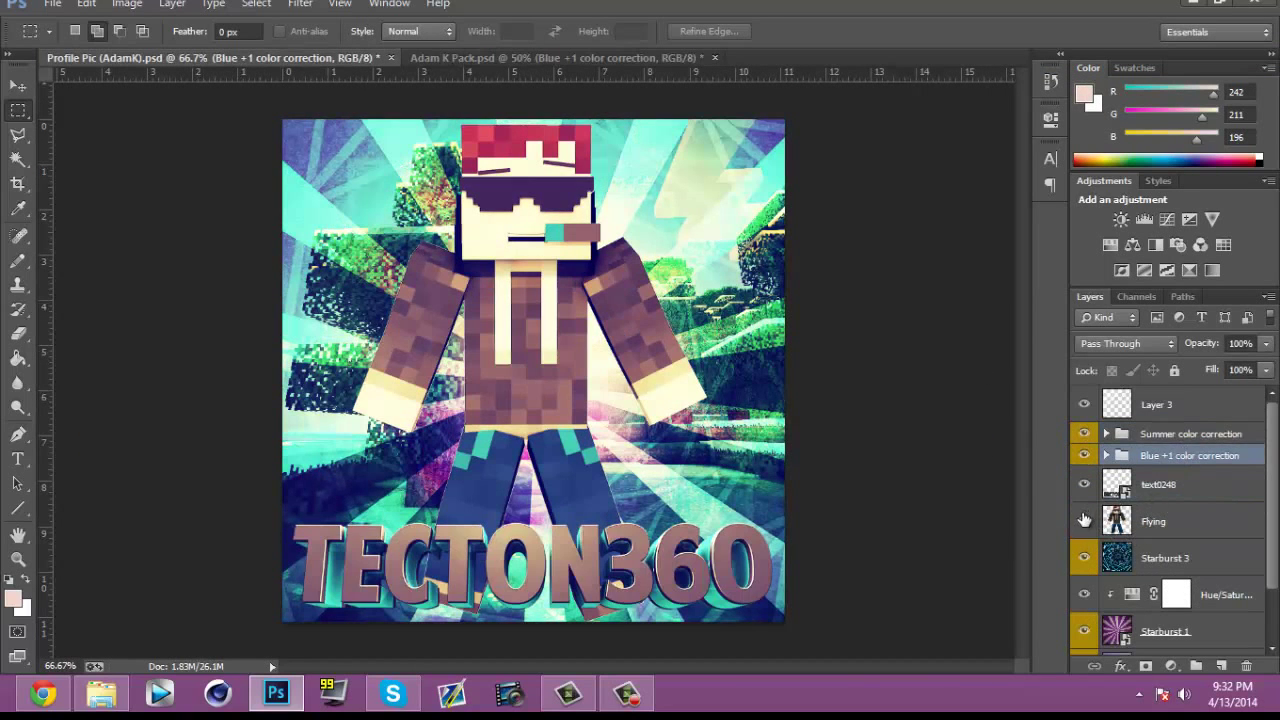
pyautogui.click(1084, 486)
pyautogui.click(1085, 522)
pyautogui.click(1085, 524)
pyautogui.click(1084, 560)
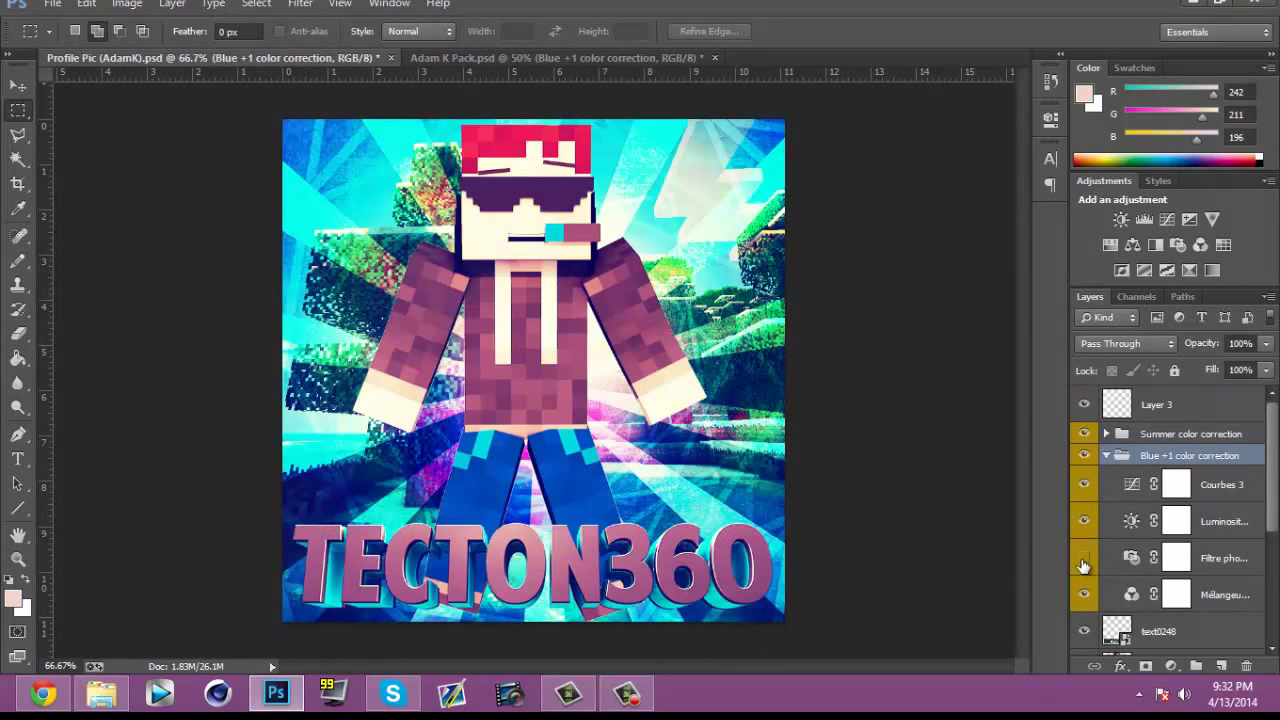
pyautogui.click(1084, 561)
pyautogui.click(1086, 595)
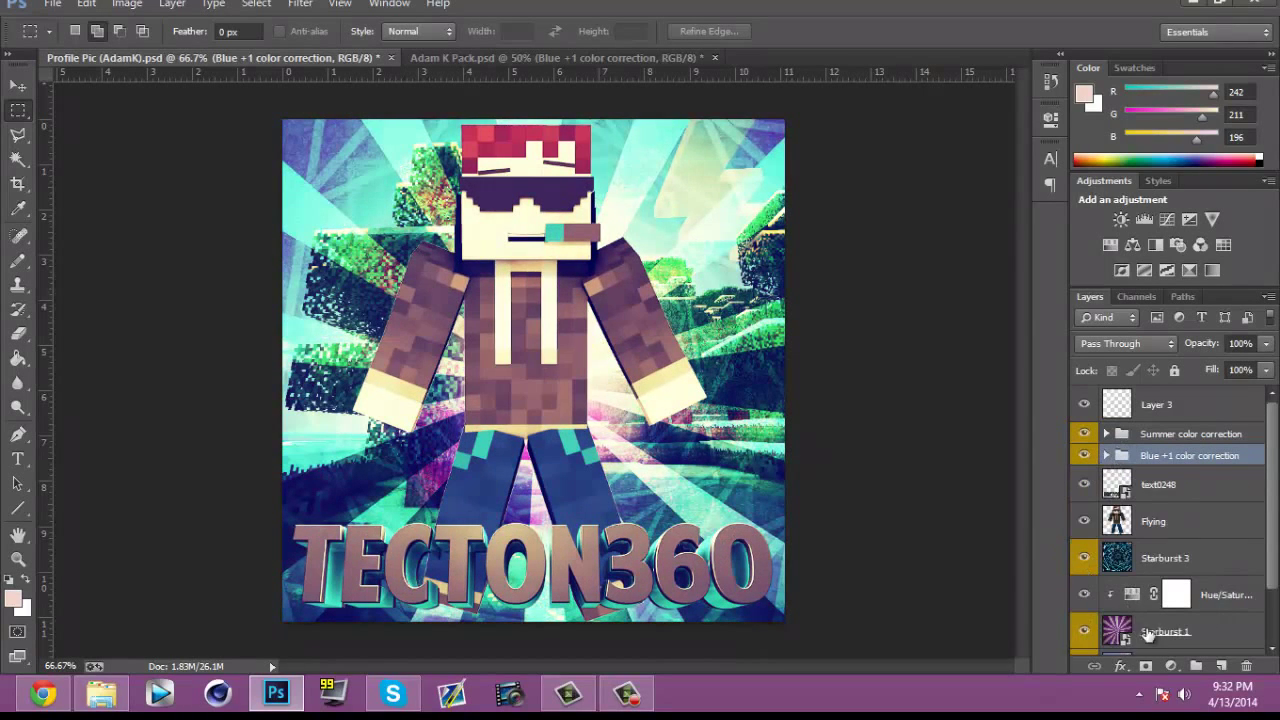
# Step: Add a Gradient Overlay to the Flying character layer with Overlay blend mode and 40% opacity
pyautogui.scroll(-1, 1150, 600)
pyautogui.doubleClick(1175, 491)
pyautogui.click(780, 422)
pyautogui.click(1037, 239)
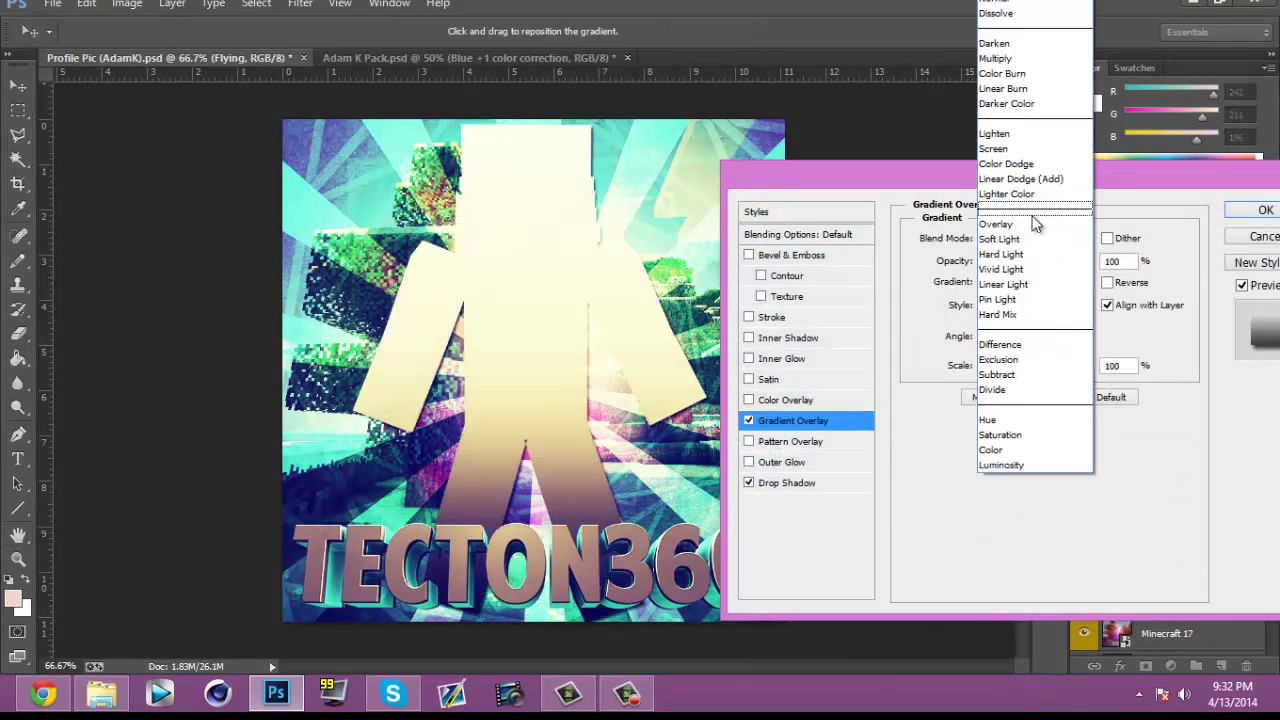
pyautogui.click(1037, 223)
pyautogui.moveTo(1124, 262); pyautogui.dragTo(931, 271)
pyautogui.write('40')
# Step: Add a red Color Overlay in Overlay mode at 15% opacity to the character and apply the layer styles
pyautogui.click(786, 401)
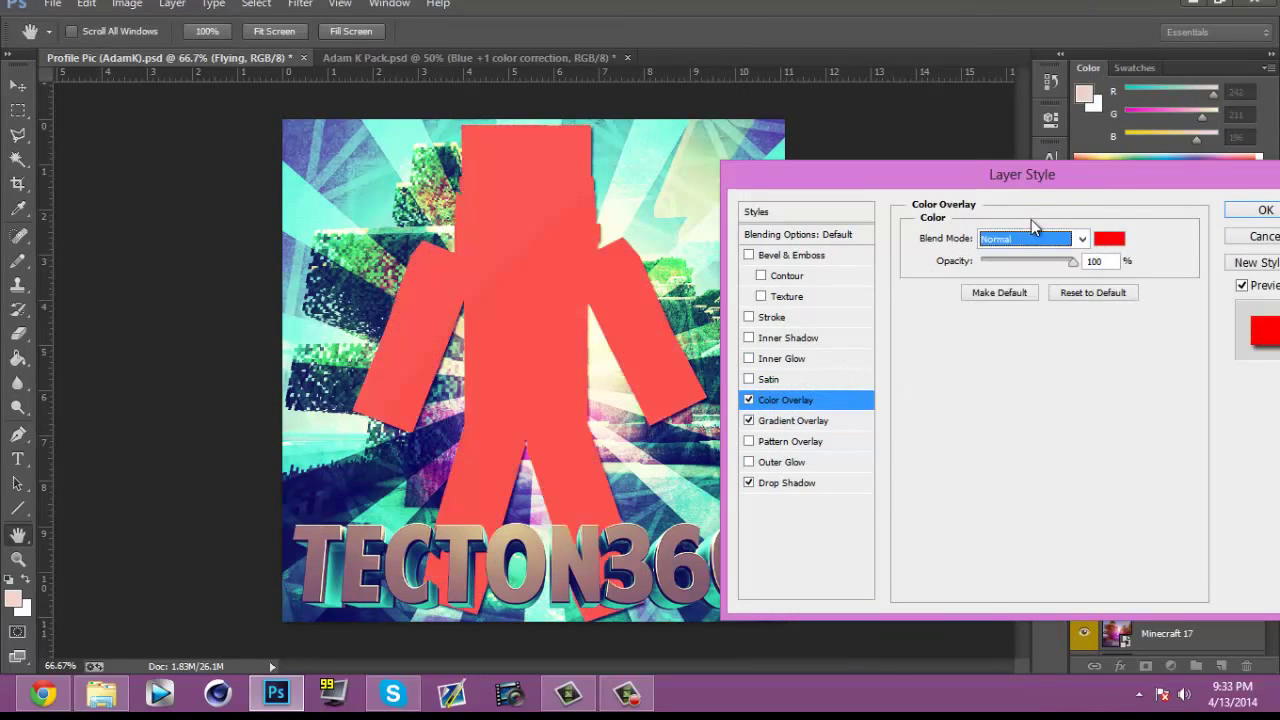
pyautogui.click(1034, 237)
pyautogui.click(1034, 224)
pyautogui.moveTo(1109, 262); pyautogui.dragTo(972, 265)
pyautogui.write('15')
pyautogui.click(1109, 239)
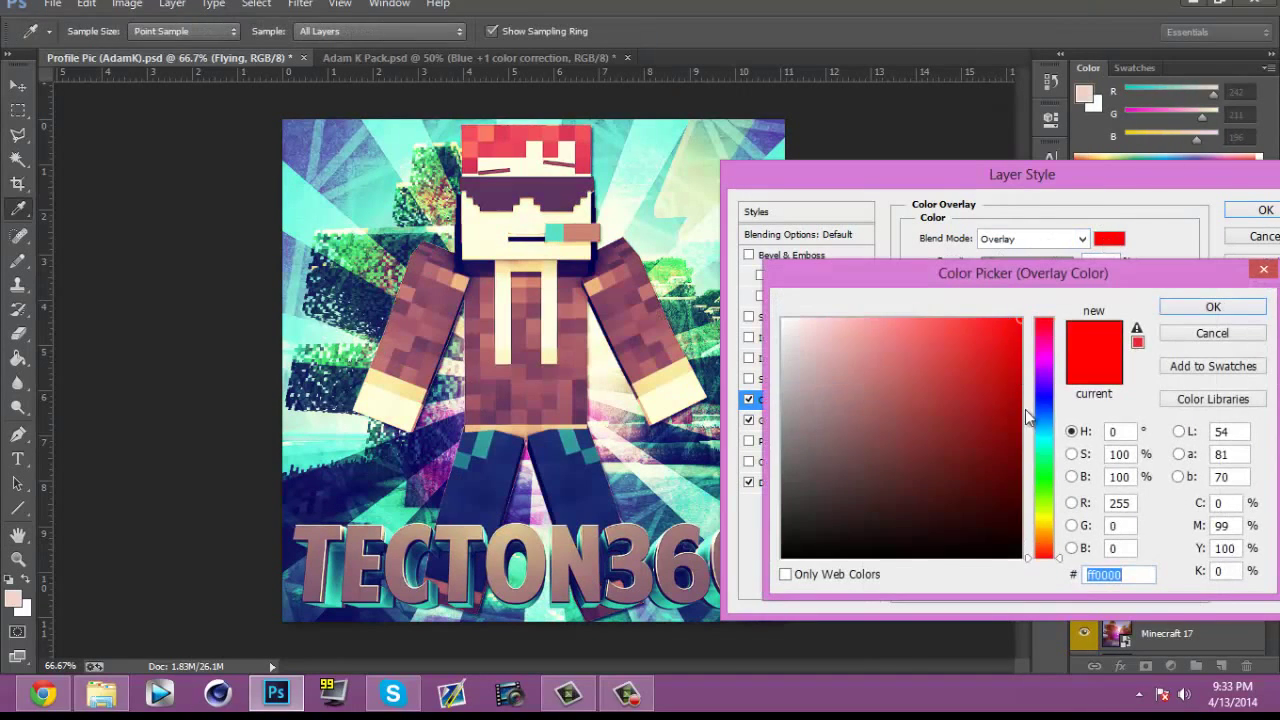
pyautogui.click(1212, 307)
pyautogui.click(1264, 210)
pyautogui.click(1083, 421)
pyautogui.click(1083, 421)
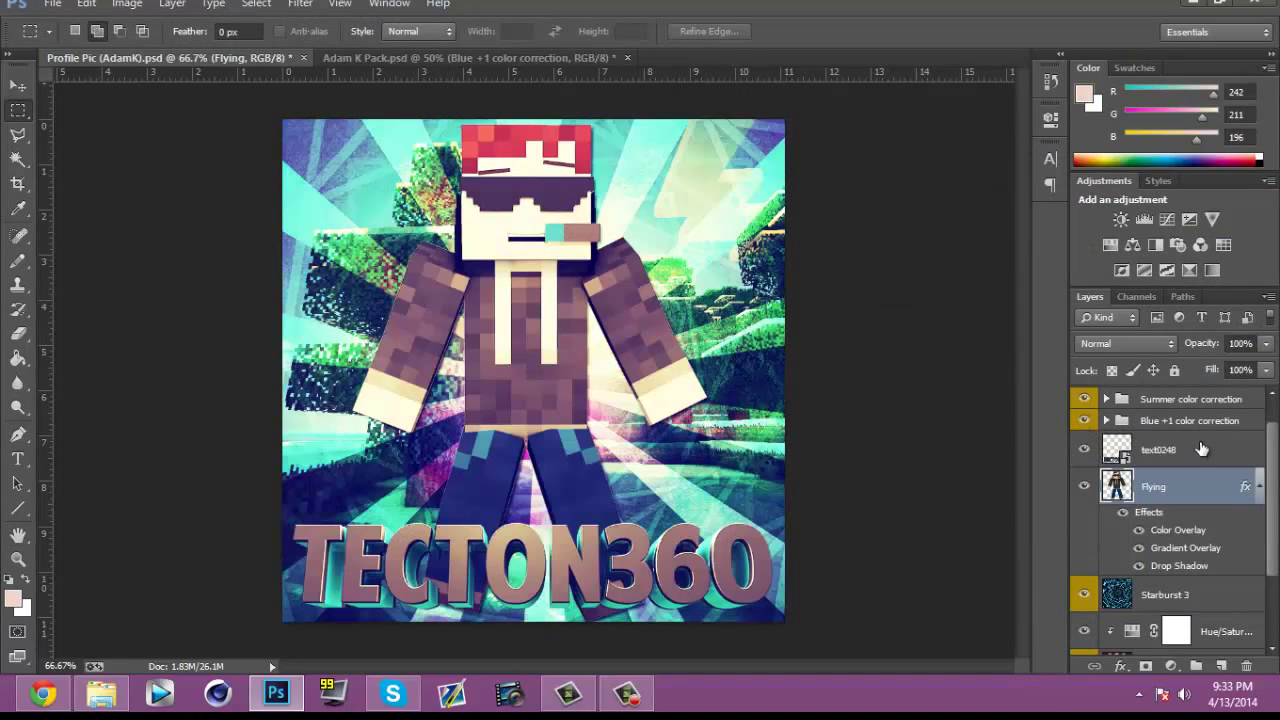
# Step: Duplicate the Lighting 1 layer into the Profile Pic document and place it visibly beneath the Flying character layer
pyautogui.scroll(1, 1272, 400)
pyautogui.click(1106, 421)
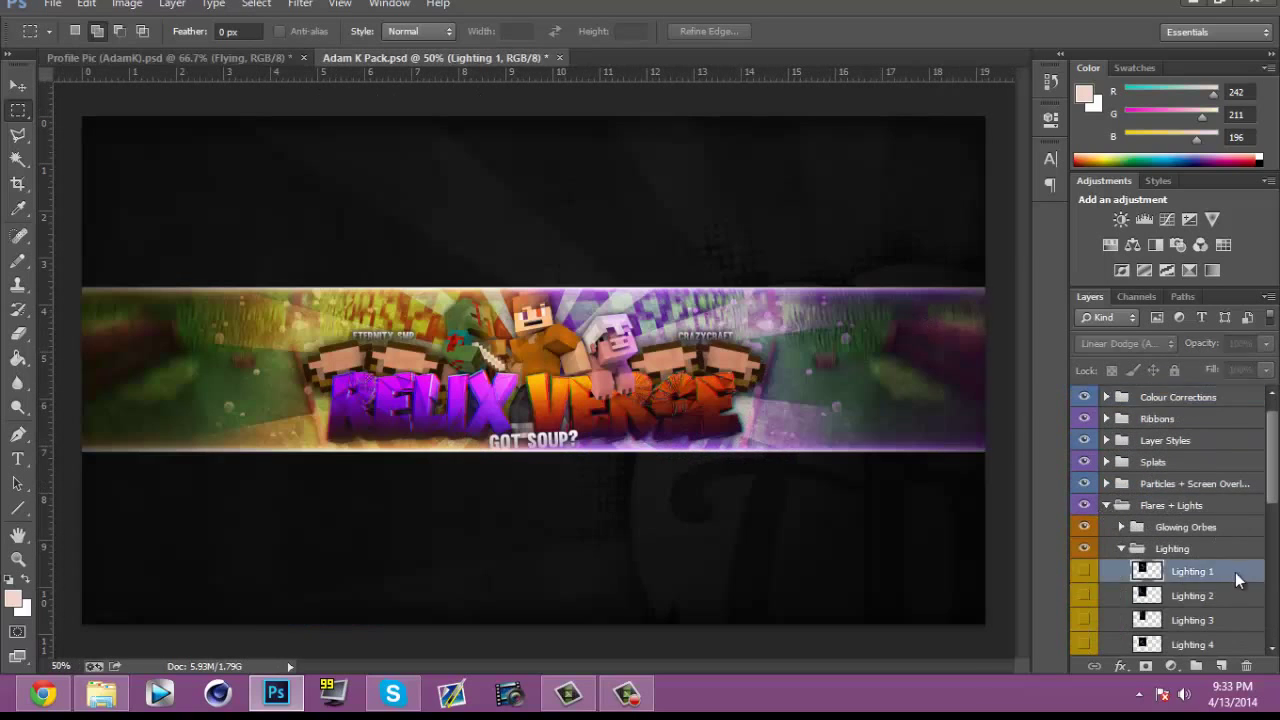
pyautogui.rightClick(1238, 580)
pyautogui.click(1023, 171)
pyautogui.click(660, 266)
pyautogui.click(640, 290)
pyautogui.click(803, 200)
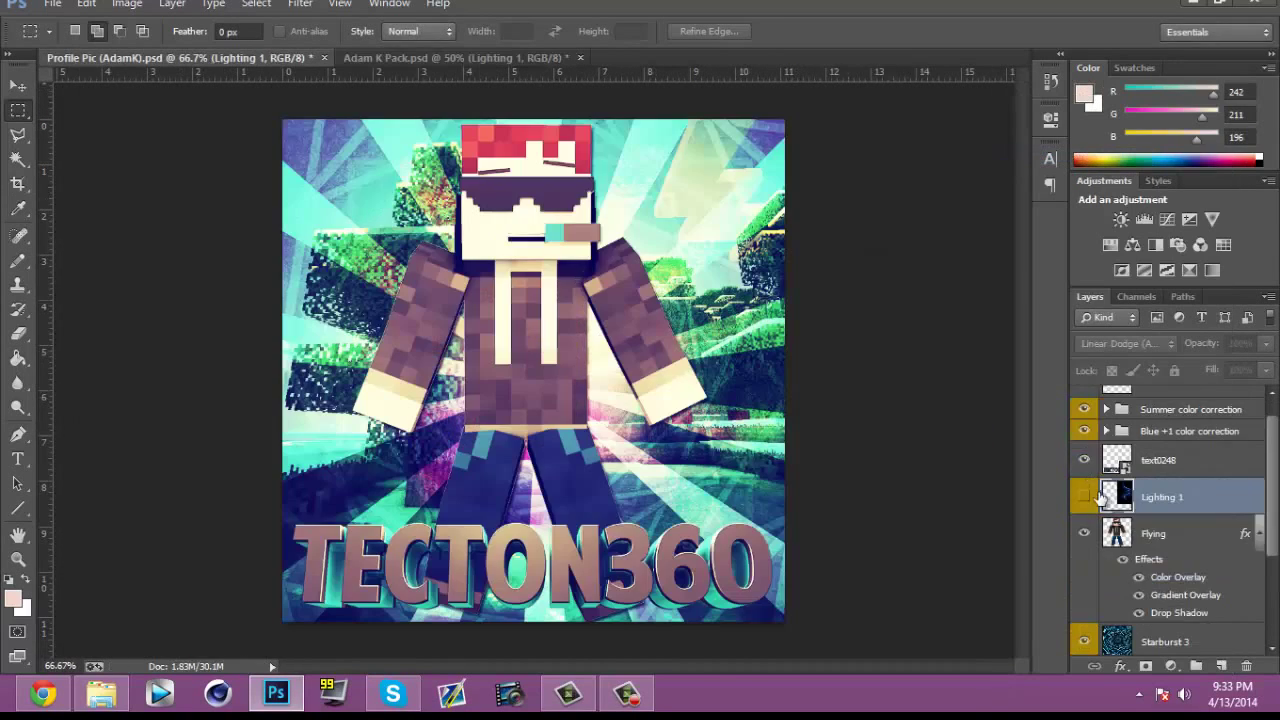
pyautogui.moveTo(1100, 495); pyautogui.dragTo(1110, 625)
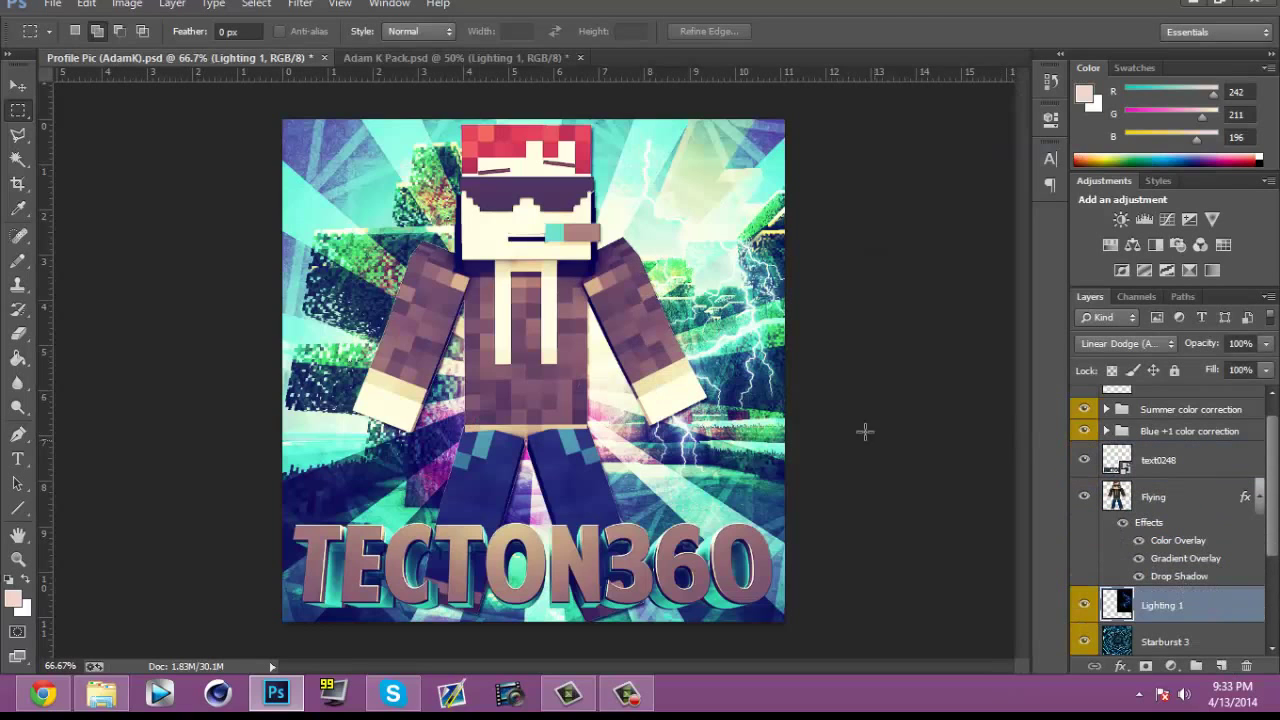
# Step: Rotate the Lighting 1 layer about 25° and position the lightning along the picture's right side
pyautogui.hotkey('ctrl', 't')
pyautogui.moveTo(785, 330); pyautogui.dragTo(707, 396)
pyautogui.moveTo(809, 181); pyautogui.dragTo(814, 300)
pyautogui.moveTo(685, 347); pyautogui.dragTo(703, 277)
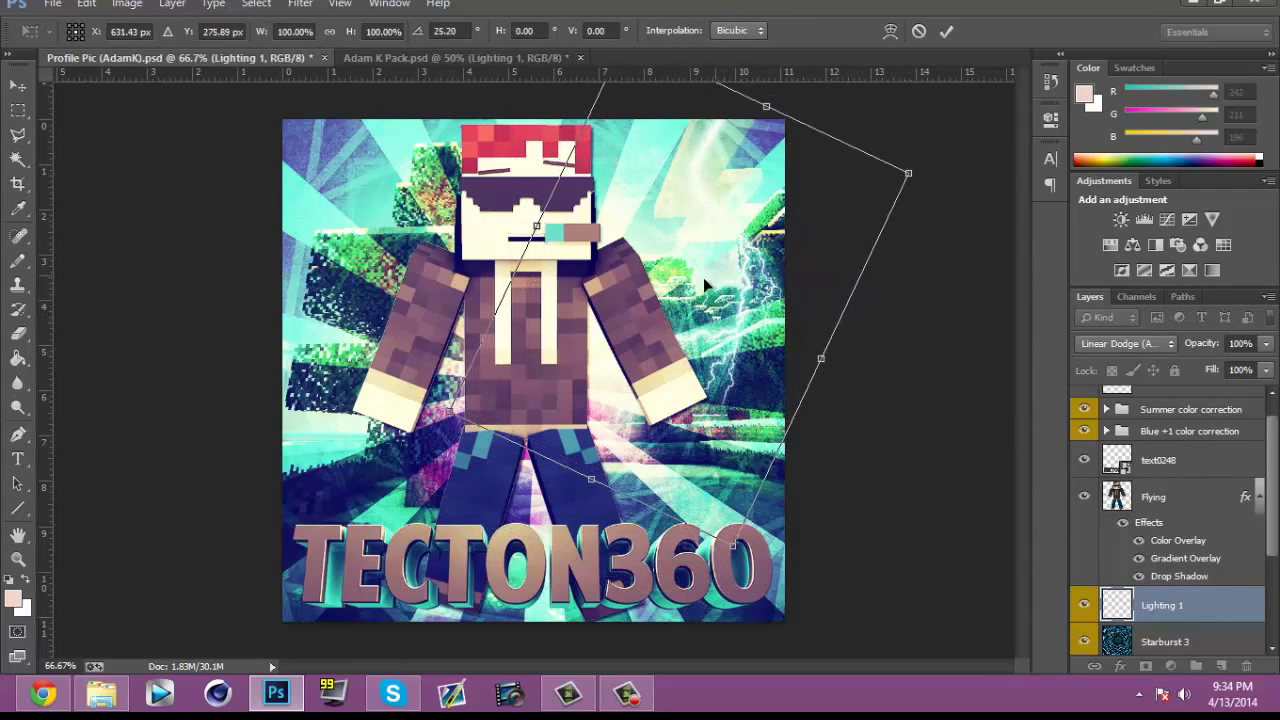
pyautogui.press('m')
pyautogui.click(565, 266)
# Step: Duplicate the Lighting 1 layer, mirror the copy horizontally and position it on the picture's left side
pyautogui.rightClick(1176, 608)
pyautogui.click(1103, 89)
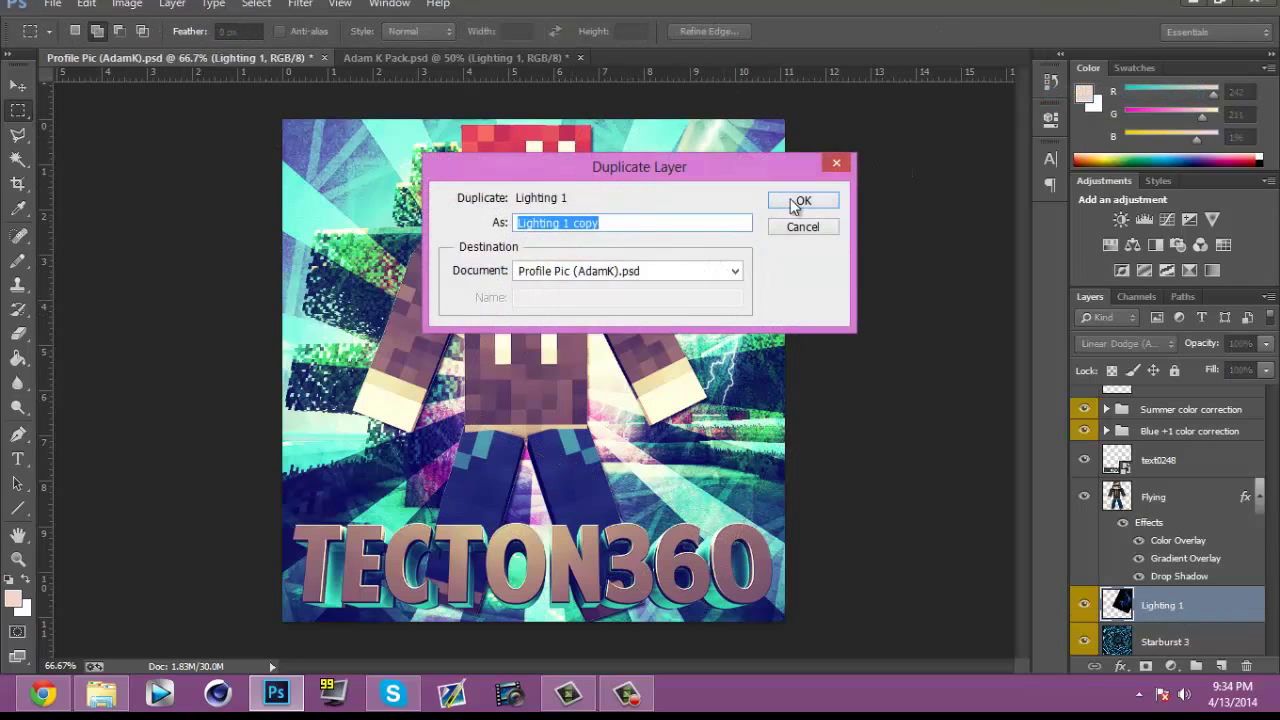
pyautogui.click(806, 200)
pyautogui.hotkey('ctrl', 't')
pyautogui.moveTo(906, 290); pyautogui.dragTo(20, 313)
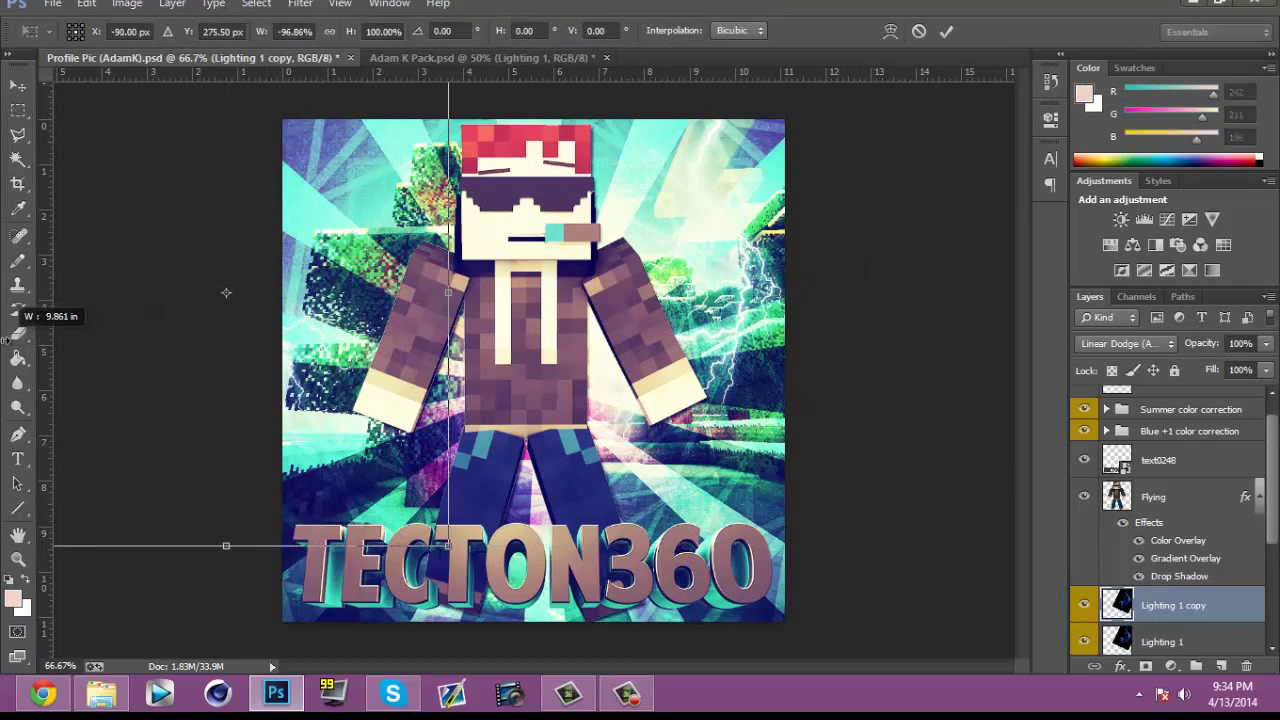
pyautogui.moveTo(294, 325); pyautogui.dragTo(439, 307)
pyautogui.press('m')
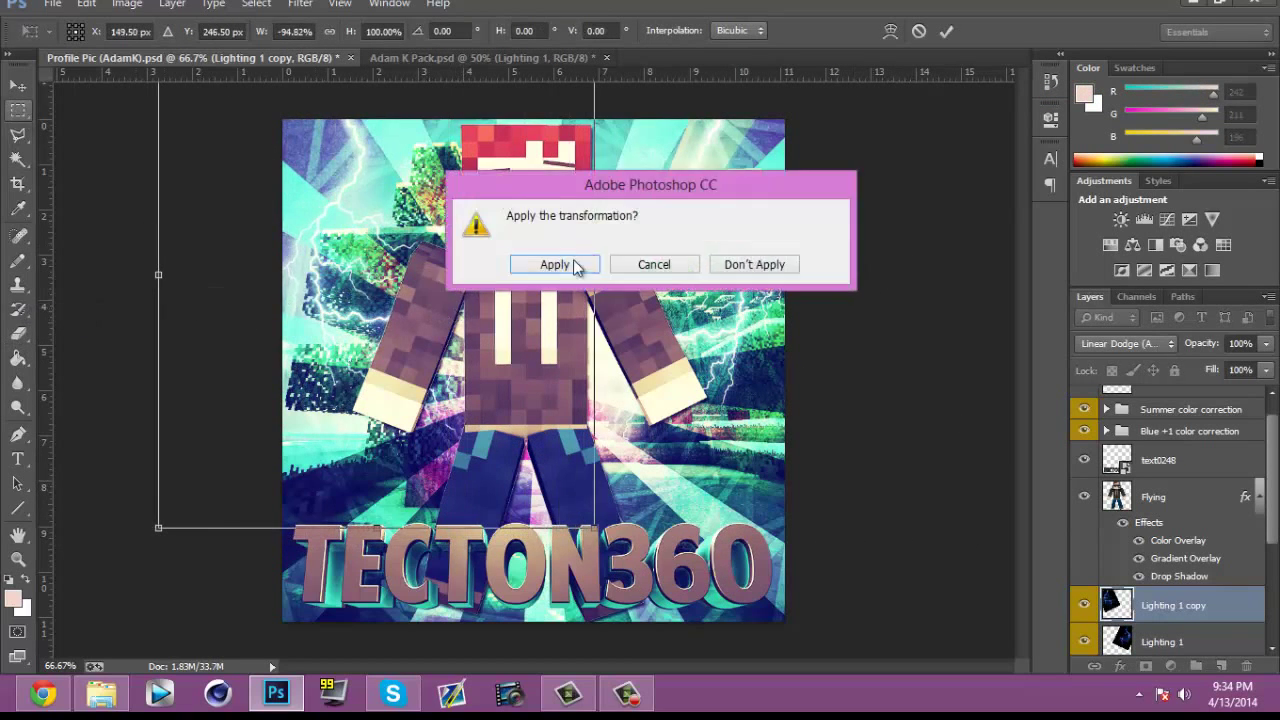
pyautogui.click(571, 266)
# Step: Compare the picture with and without the Blue +1 color correction and inspect the settings of its Courbes 3 layer
pyautogui.click(539, 60)
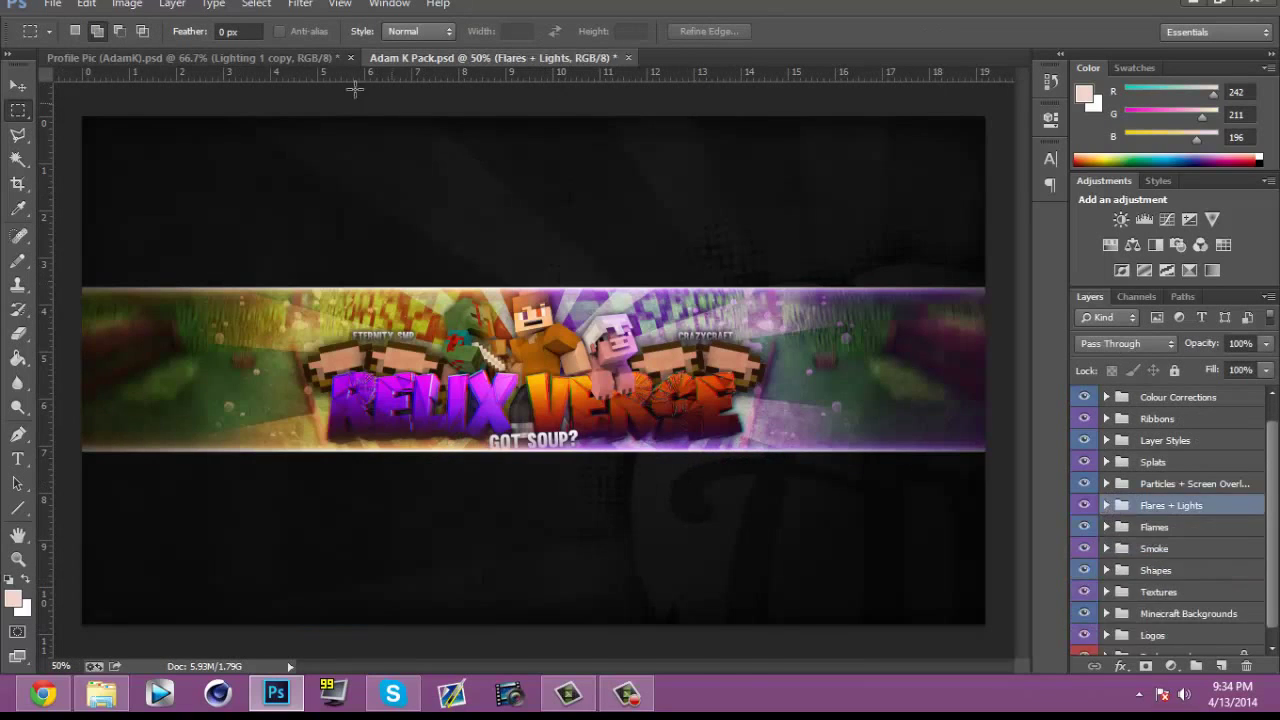
pyautogui.click(322, 60)
pyautogui.click(1084, 431)
pyautogui.click(1084, 431)
pyautogui.click(1106, 432)
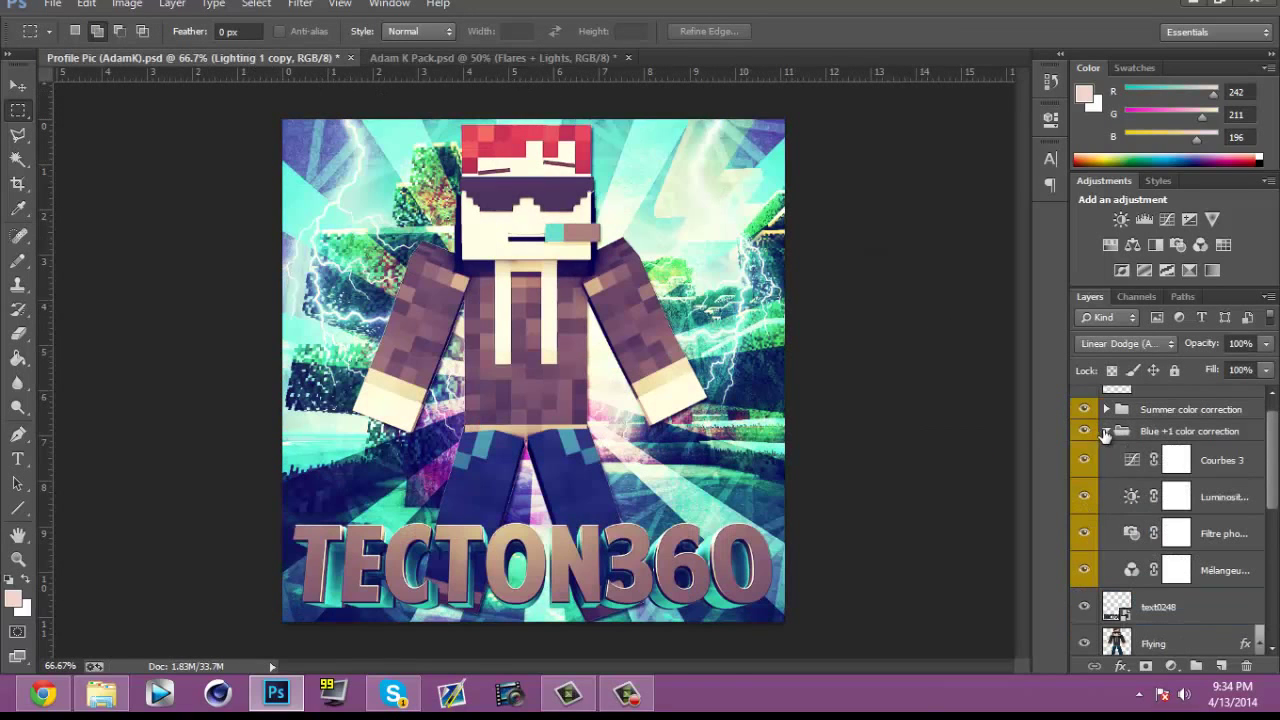
pyautogui.doubleClick(1132, 460)
pyautogui.click(997, 108)
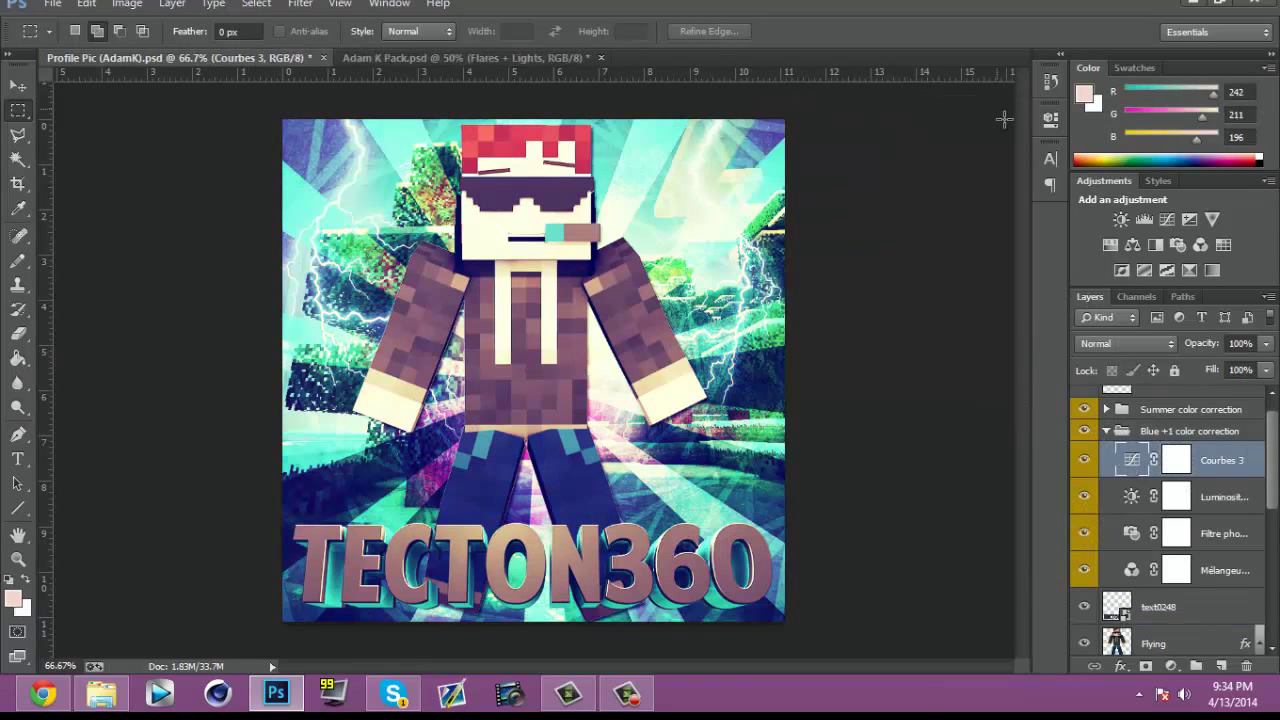
# Step: Adjust the brightness and contrast of the Luminosité adjustment layer in the Blue +1 color correction group
pyautogui.doubleClick(1132, 497)
pyautogui.moveTo(953, 250); pyautogui.dragTo(1006, 250)
pyautogui.moveTo(938, 210)
pyautogui.mouseDown()
pyautogui.moveTo(930, 221)
pyautogui.moveTo(943, 229)
pyautogui.mouseUp()
pyautogui.click(997, 108)
# Step: Switch to Skype, reply "kk" to the contact's chat message and minimise the chat window
pyautogui.click(393, 693)
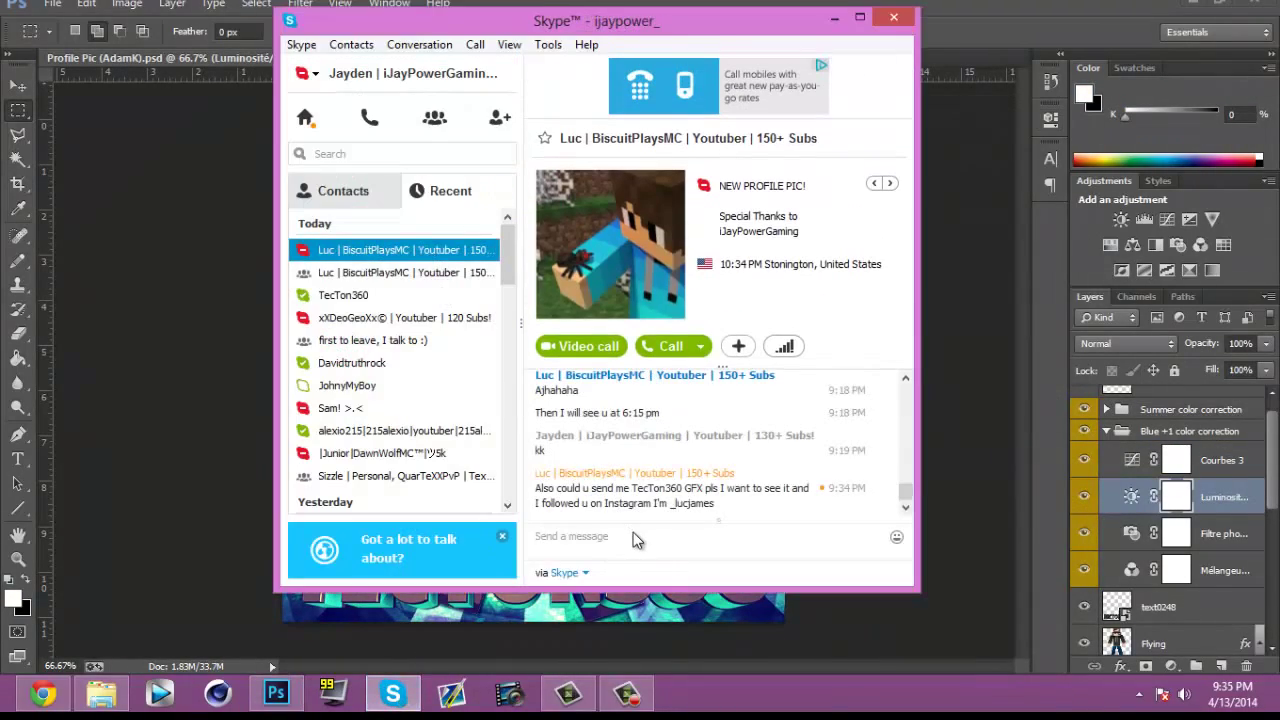
pyautogui.write('k')
pyautogui.press('Return')
pyautogui.click(835, 17)
# Step: Lower the density of the Blue +1 group's photo filter and change its filter colour to blue
pyautogui.doubleClick(1132, 533)
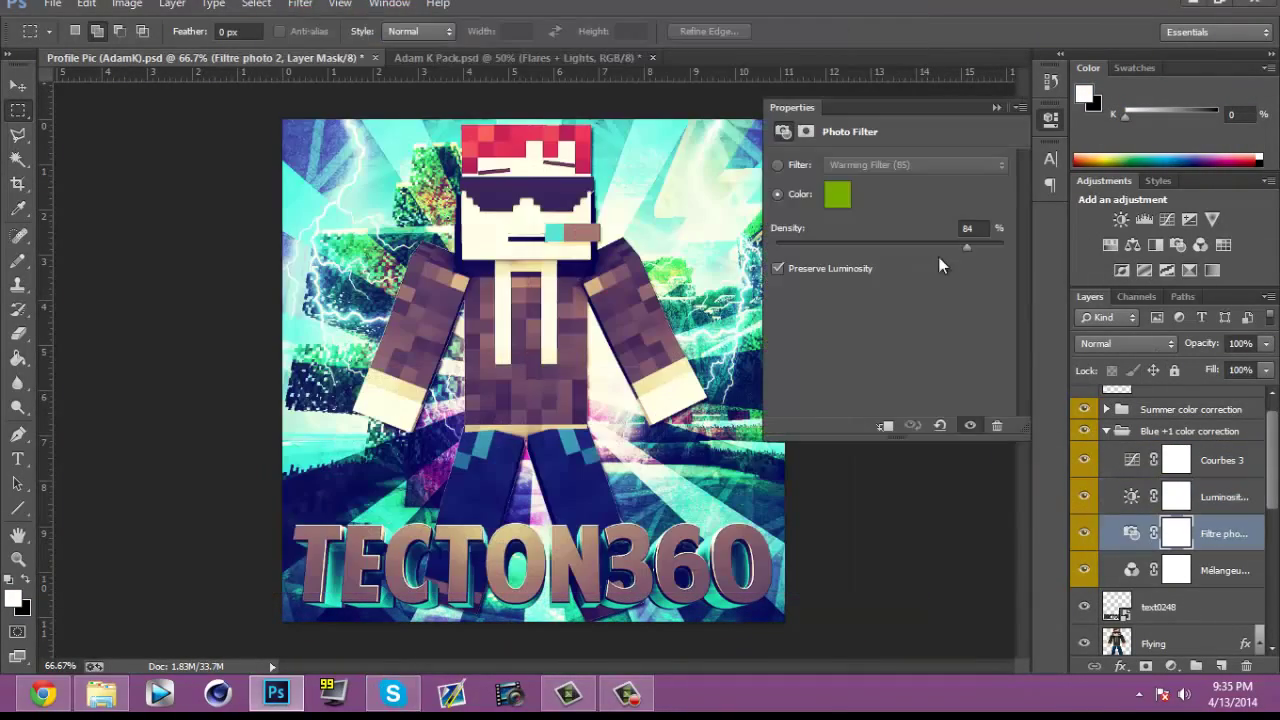
pyautogui.moveTo(941, 250); pyautogui.dragTo(905, 249)
pyautogui.click(779, 267)
pyautogui.click(779, 268)
pyautogui.click(842, 202)
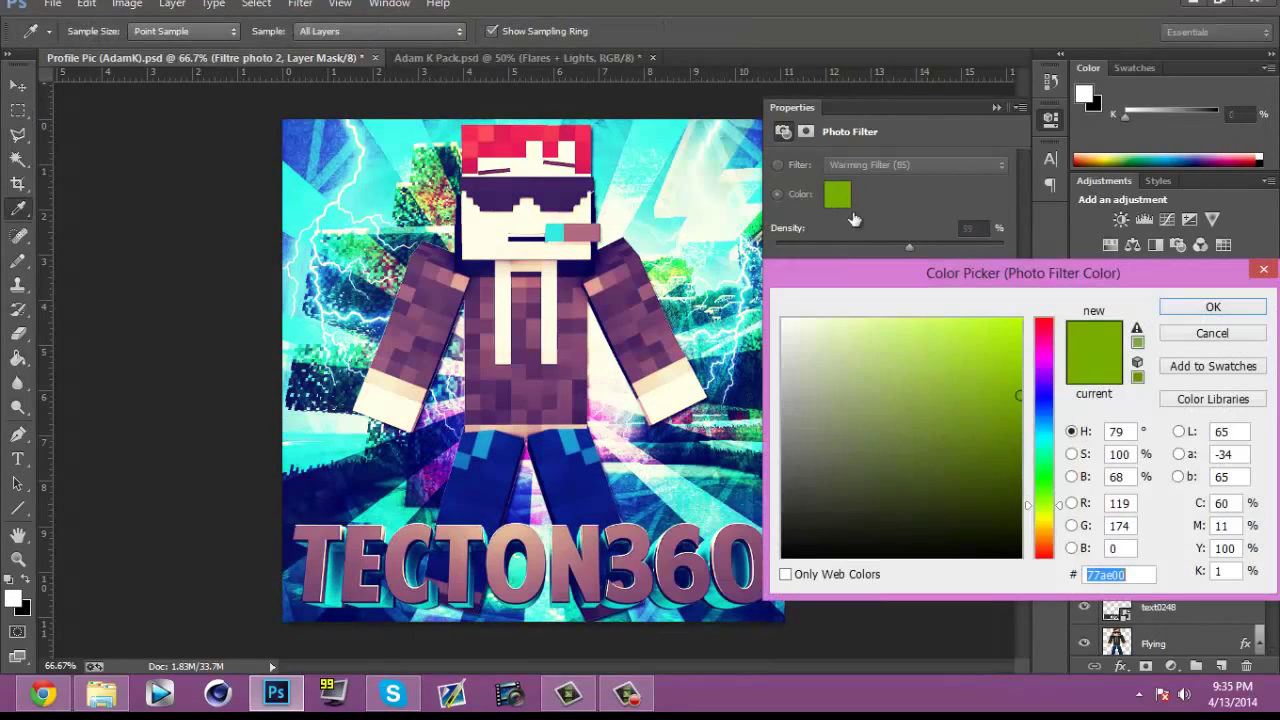
pyautogui.click(1044, 402)
pyautogui.click(1213, 307)
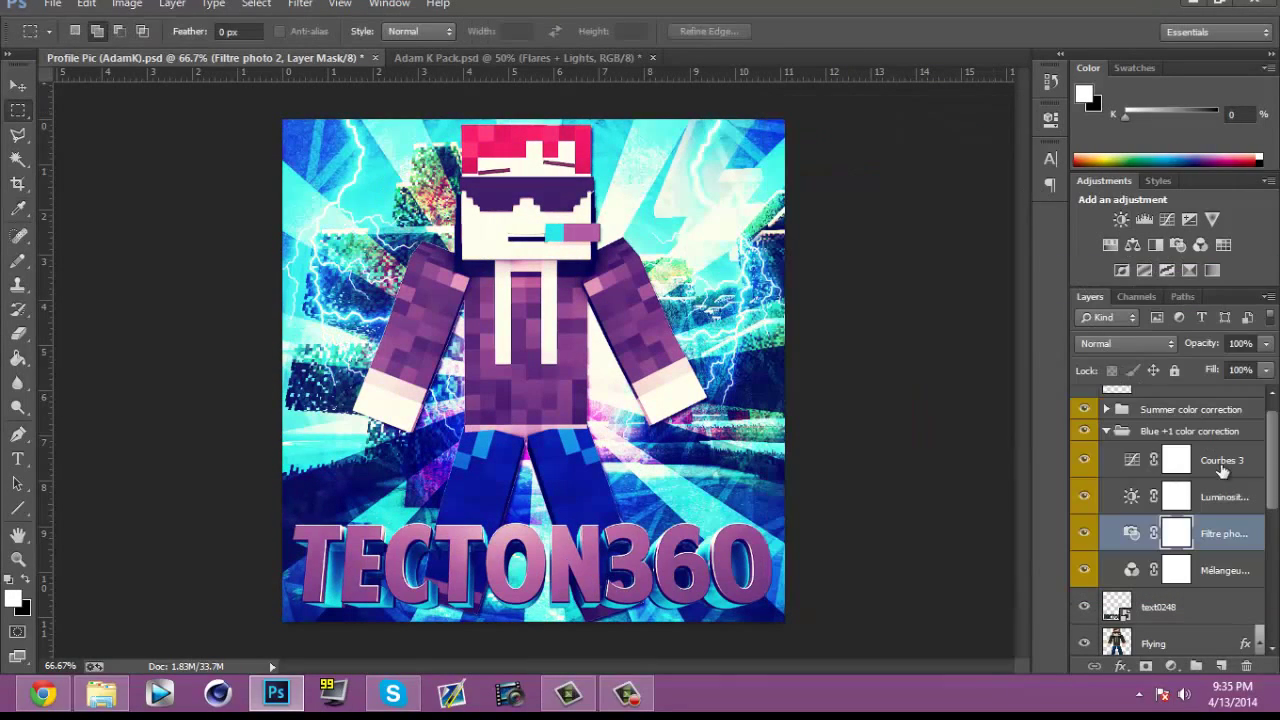
pyautogui.click(1106, 431)
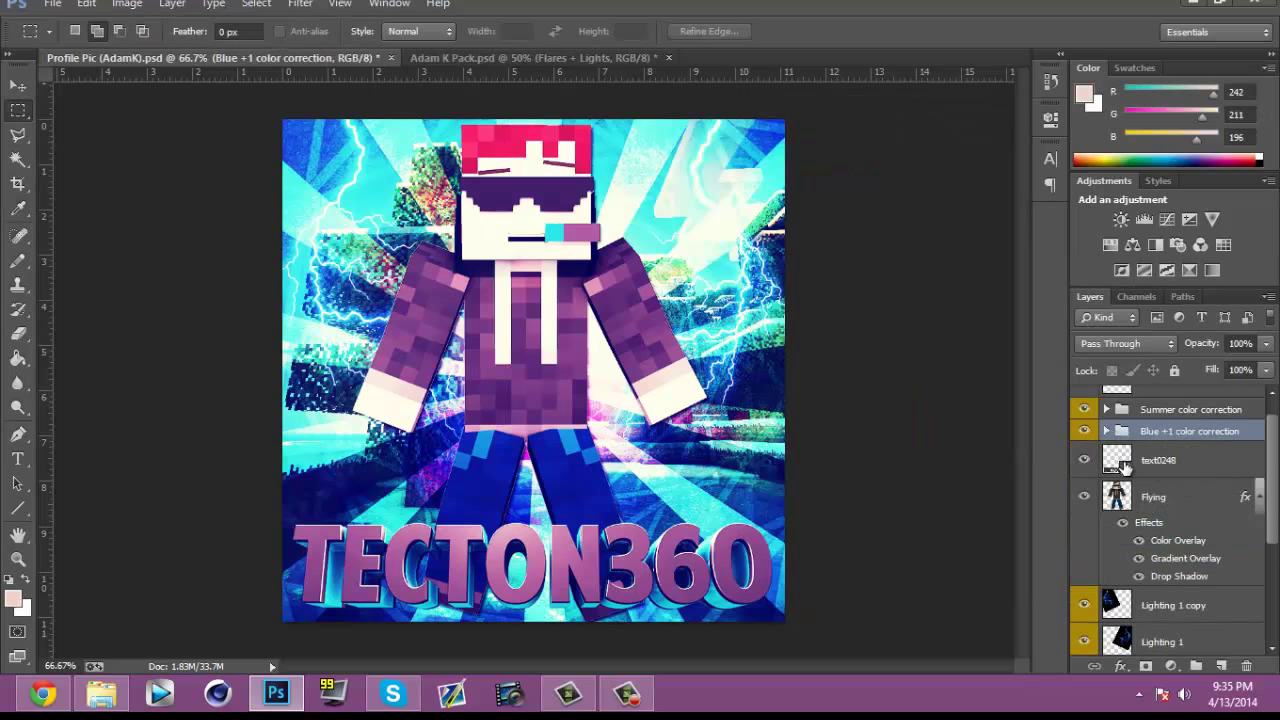
# Step: Hide the Example Banner in the Adam K Pack document and collapse the Colour Corrections group
pyautogui.click(1108, 488)
pyautogui.click(378, 60)
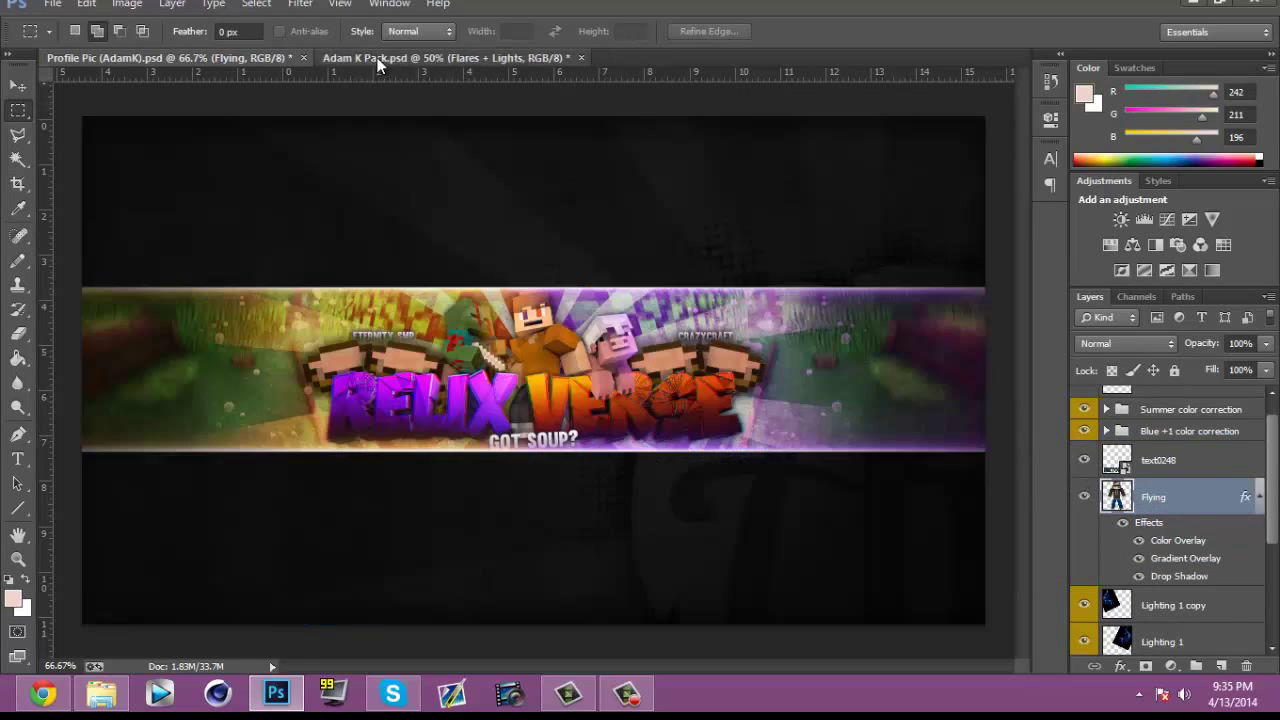
pyautogui.click(1085, 653)
pyautogui.moveTo(1273, 486)
pyautogui.mouseDown()
pyautogui.moveTo(1275, 471)
pyautogui.moveTo(1275, 498)
pyautogui.moveTo(1272, 478)
pyautogui.mouseUp()
pyautogui.click(1084, 645)
pyautogui.click(1107, 421)
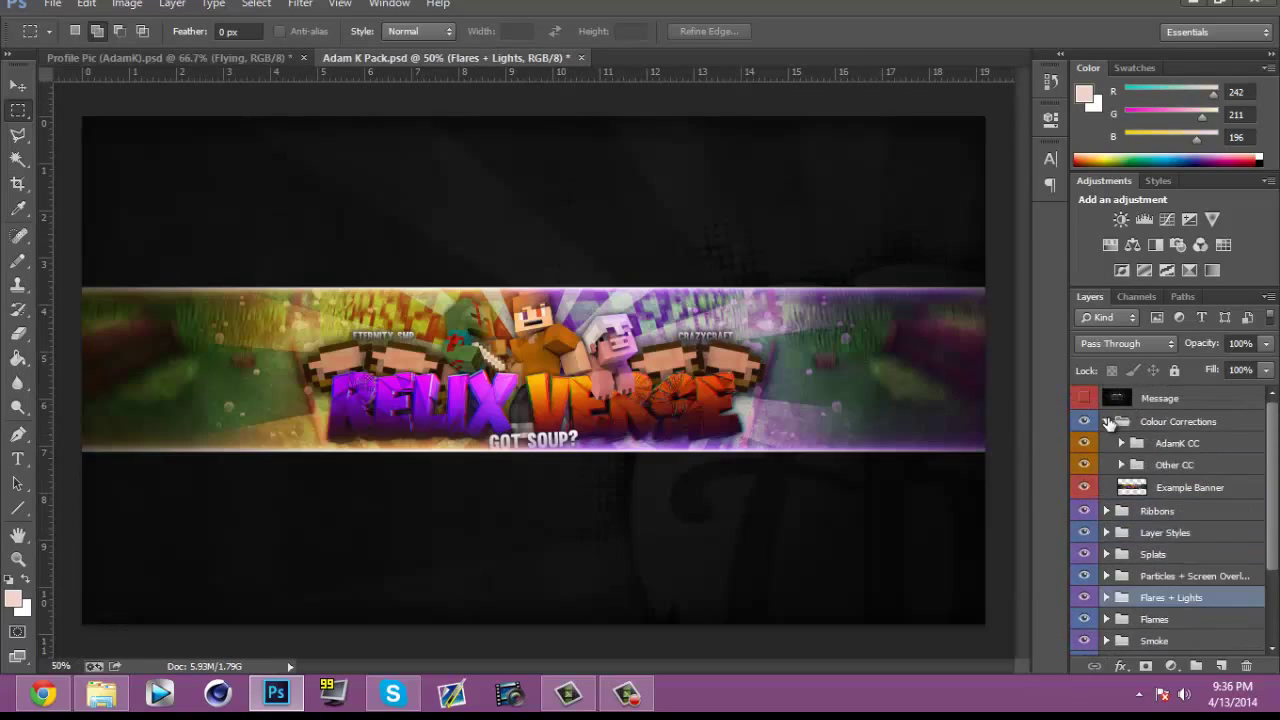
pyautogui.click(1085, 486)
pyautogui.click(1107, 421)
# Step: Show the Flare layer in Other Flares and duplicate it into the Profile Pic document
pyautogui.moveTo(1271, 541); pyautogui.dragTo(1271, 573)
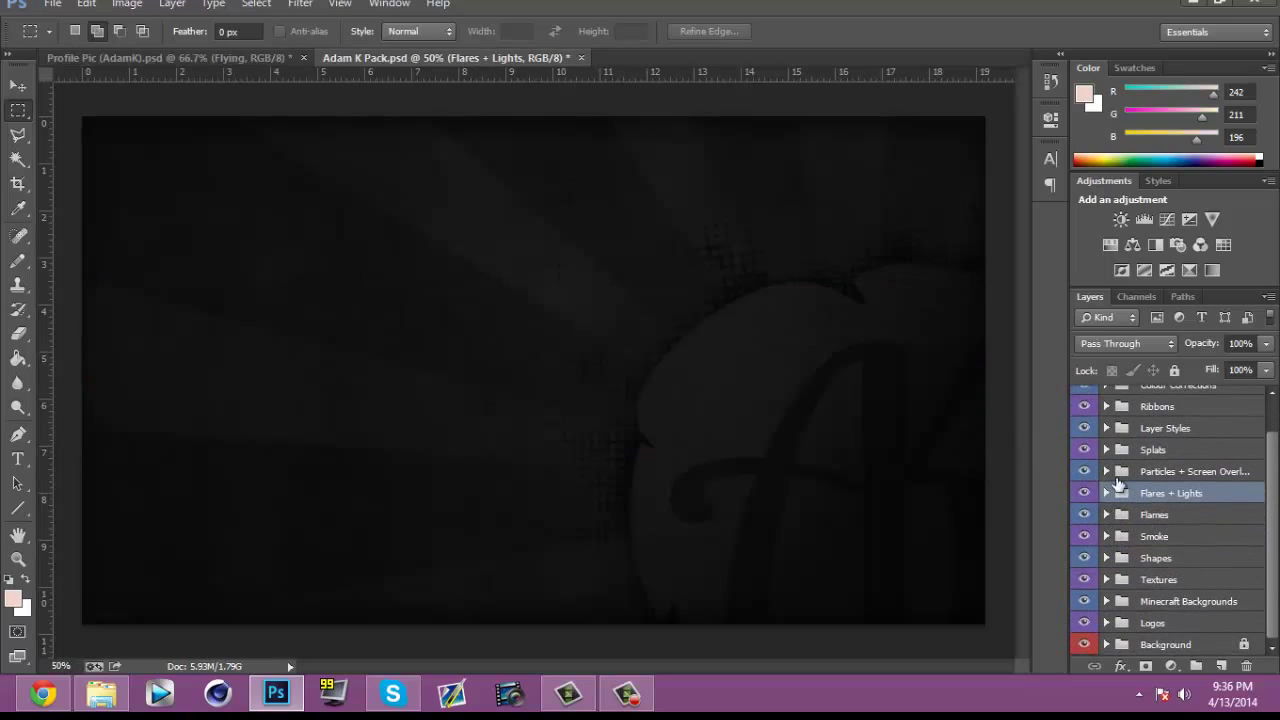
pyautogui.moveTo(1272, 473); pyautogui.dragTo(1256, 503)
pyautogui.click(1121, 558)
pyautogui.click(1085, 426)
pyautogui.rightClick(1189, 427)
pyautogui.click(1039, 159)
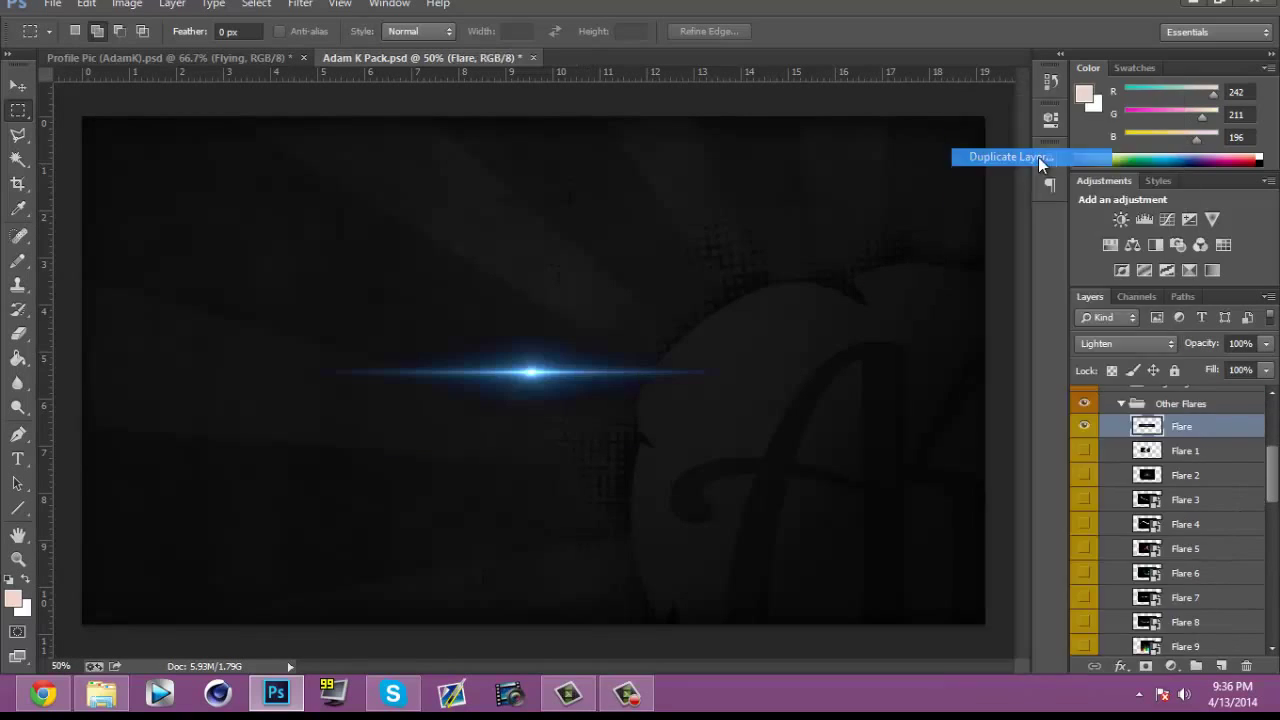
pyautogui.click(734, 272)
pyautogui.click(700, 286)
pyautogui.click(804, 200)
# Step: Check the newest chat message in Skype and return to the picture
pyautogui.click(393, 693)
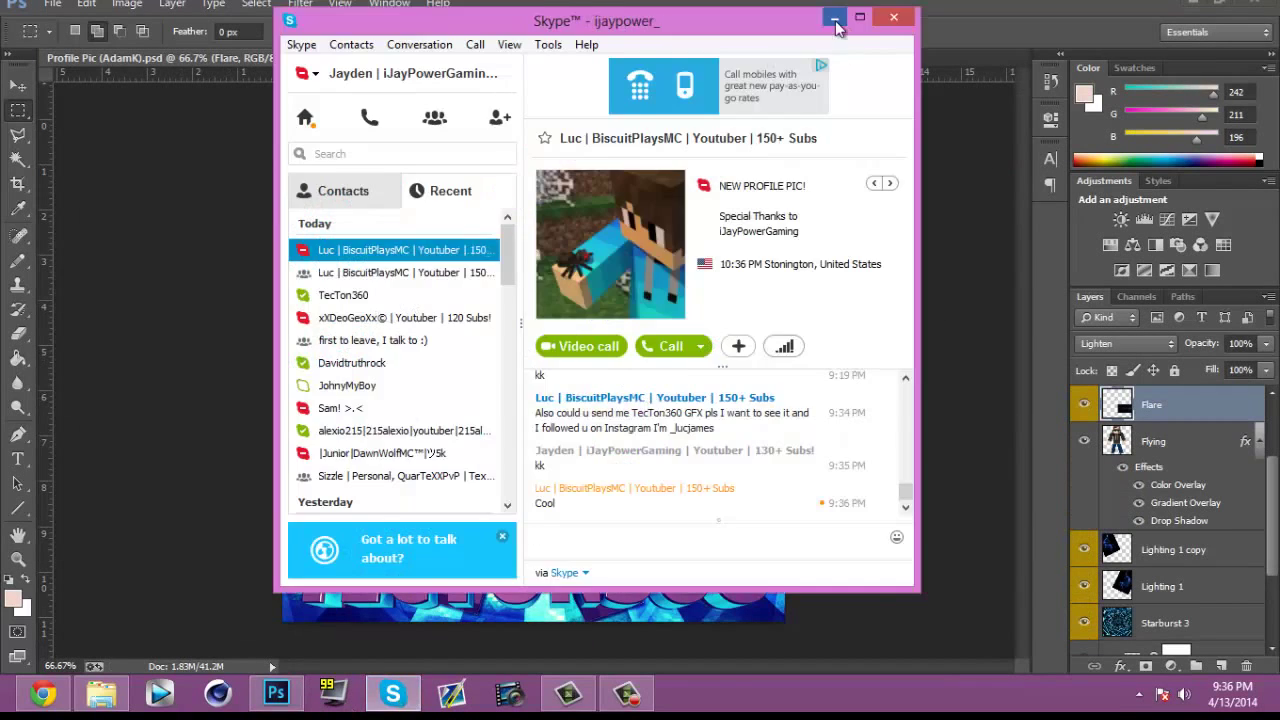
pyautogui.click(835, 19)
# Step: Try scaling and placing the Flare along the picture's lower edge, and delete the Flare layer
pyautogui.hotkey('ctrl', 't')
pyautogui.moveTo(852, 453); pyautogui.dragTo(845, 444)
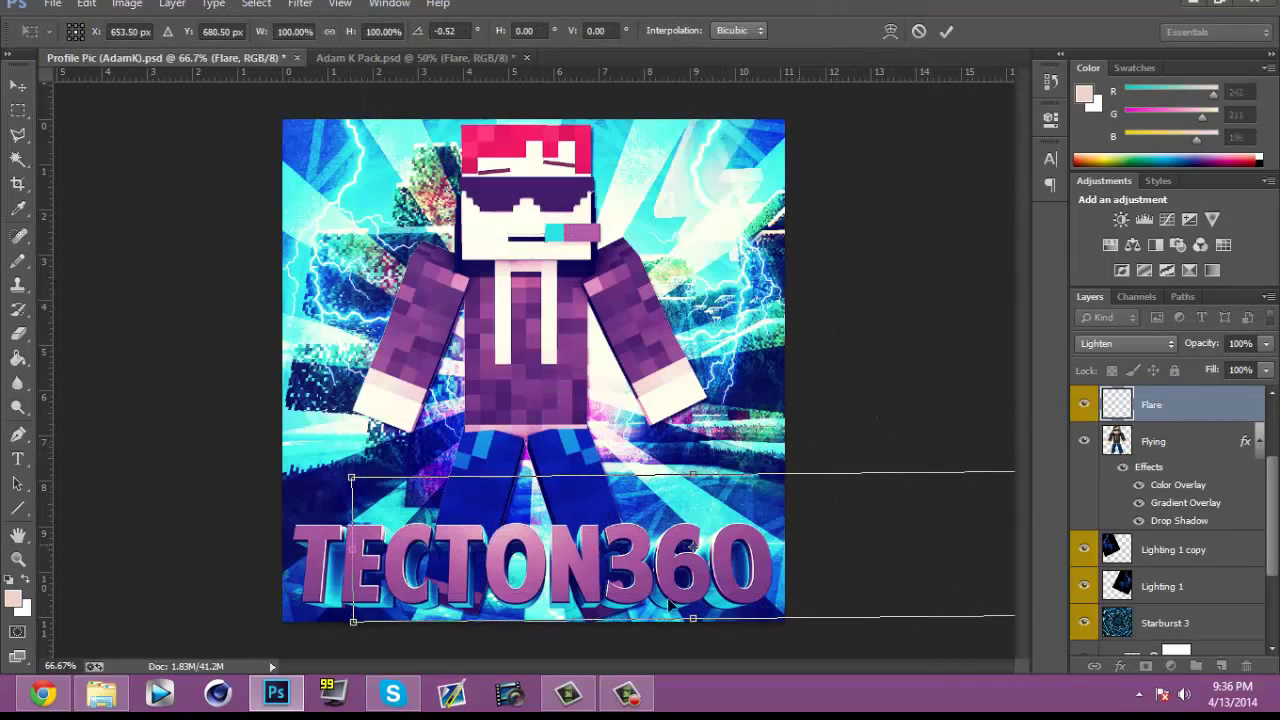
pyautogui.moveTo(675, 578); pyautogui.dragTo(749, 591)
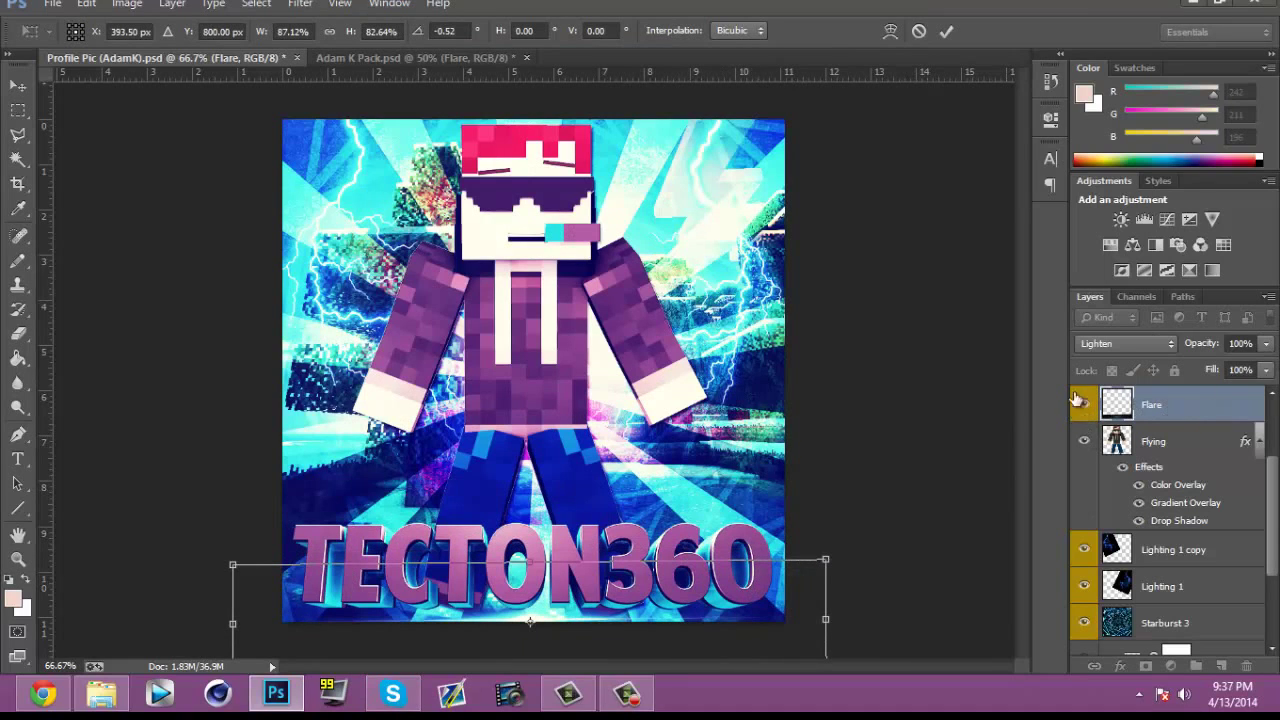
pyautogui.click(18, 111)
pyautogui.click(752, 264)
pyautogui.press('Delete')
# Step: Duplicate the Flare 10 layer from the Adam K Pack into the Profile Pic document
pyautogui.click(362, 58)
pyautogui.click(1084, 503)
pyautogui.moveTo(1274, 474); pyautogui.dragTo(1274, 518)
pyautogui.click(1228, 552)
pyautogui.rightClick(1228, 550)
pyautogui.click(1057, 111)
pyautogui.click(810, 207)
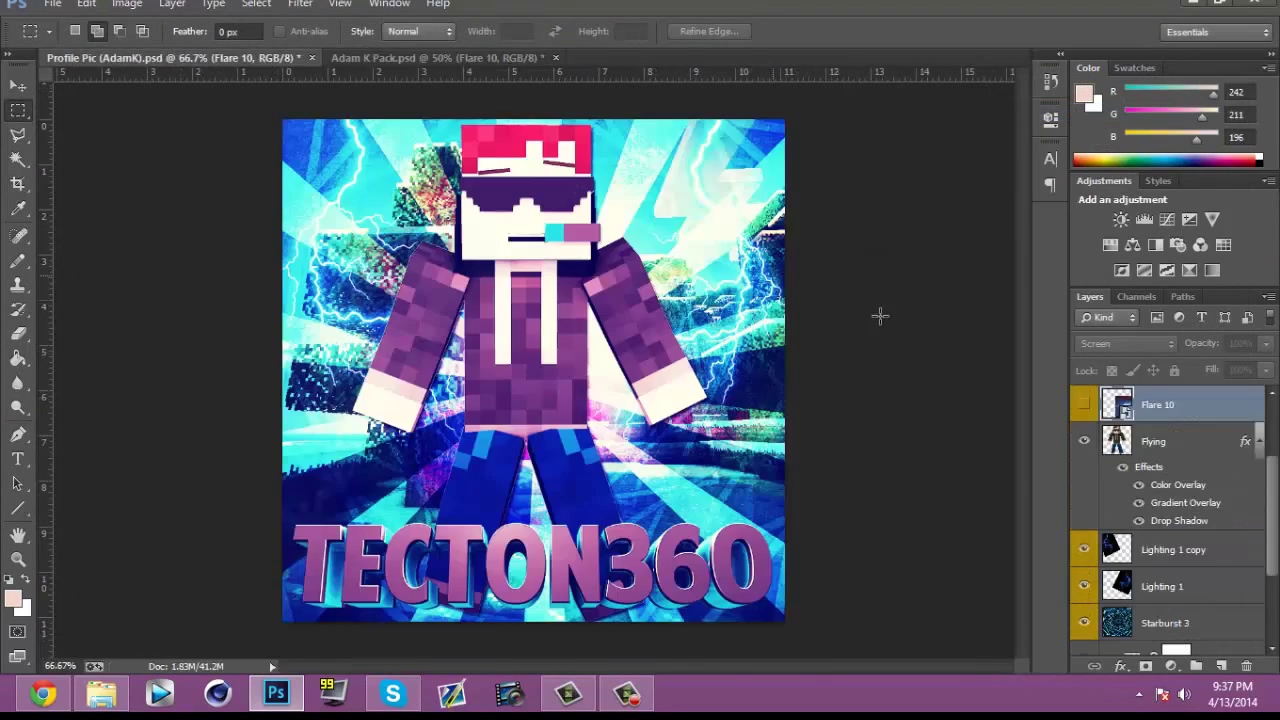
# Step: Show Flare 10 and position it over the picture's upper-left area, applying the transformation
pyautogui.hotkey('ctrl', 't')
pyautogui.moveTo(611, 338); pyautogui.dragTo(164, 64)
pyautogui.click(18, 111)
pyautogui.click(562, 264)
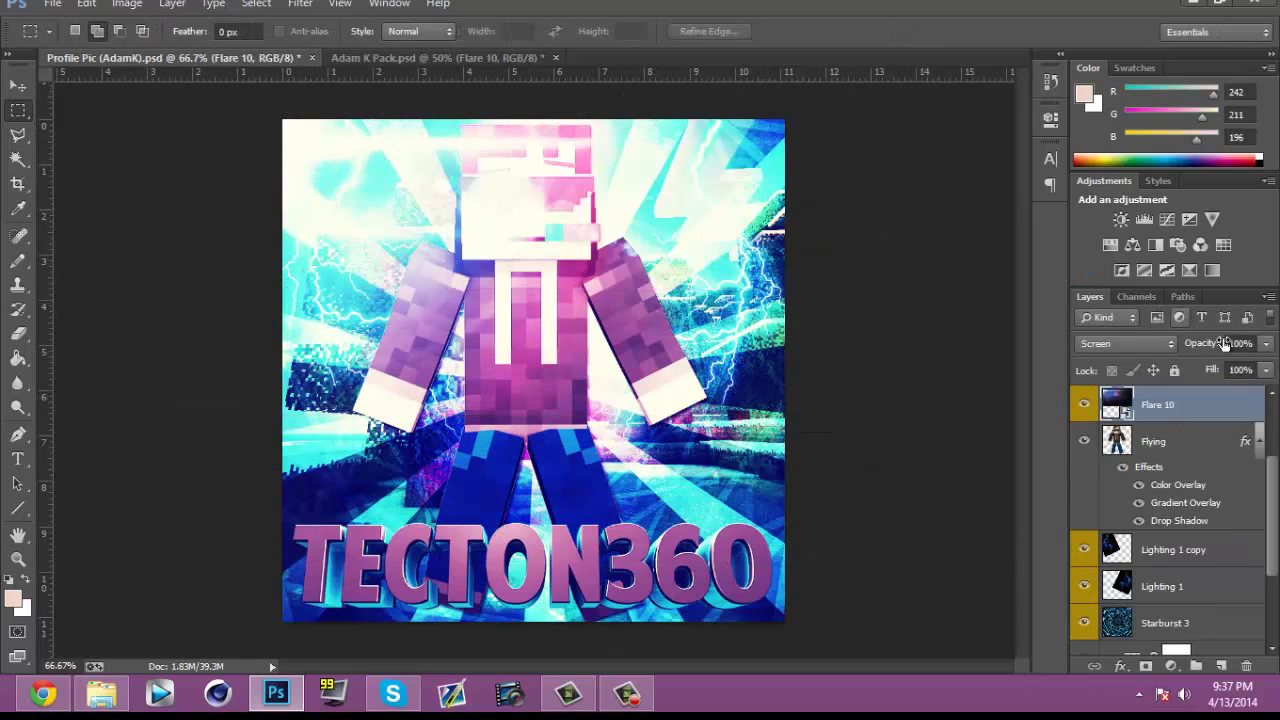
# Step: Set Flare 10's opacity to 40%, shift it lower over the picture's upper-left area, and apply the transformation
pyautogui.write('40')
pyautogui.press('Return')
pyautogui.hotkey('ctrl', 't')
pyautogui.moveTo(636, 125); pyautogui.dragTo(580, 162)
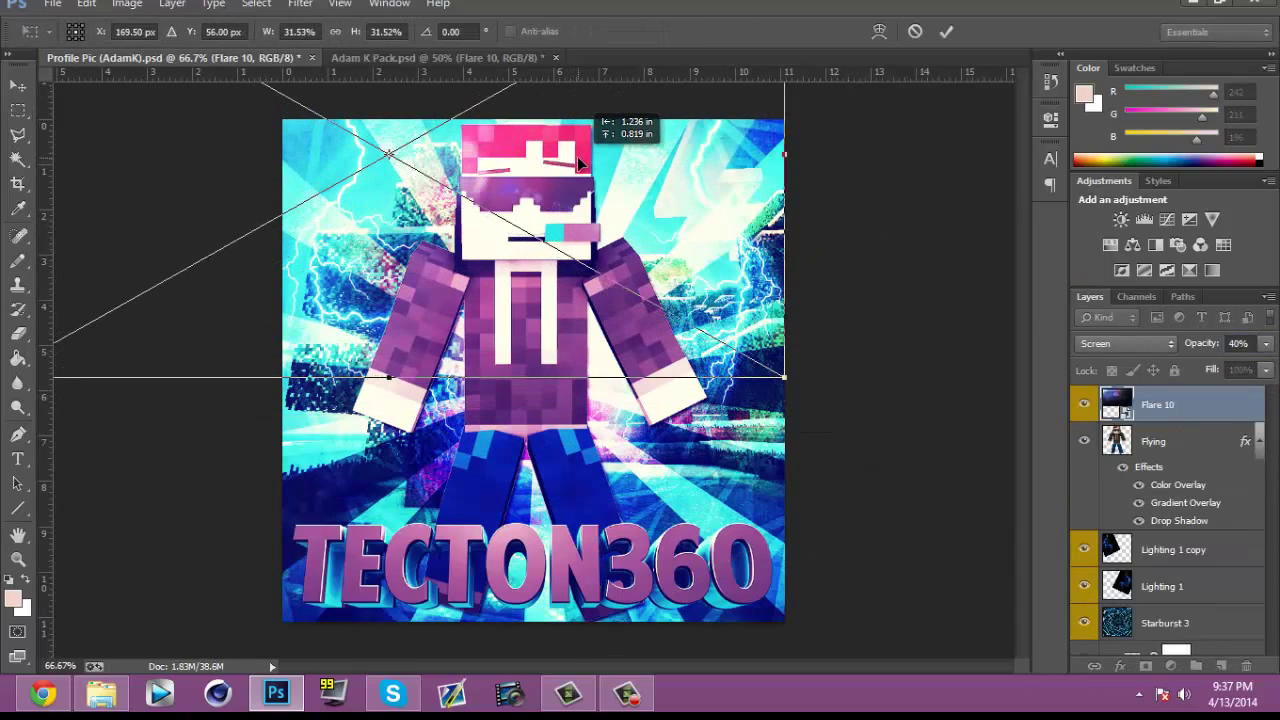
pyautogui.press('m')
pyautogui.press('Return')
# Step: Compare the picture with and without the Blue +1 and Summer color correction groups
pyautogui.scroll(3, 1140, 420)
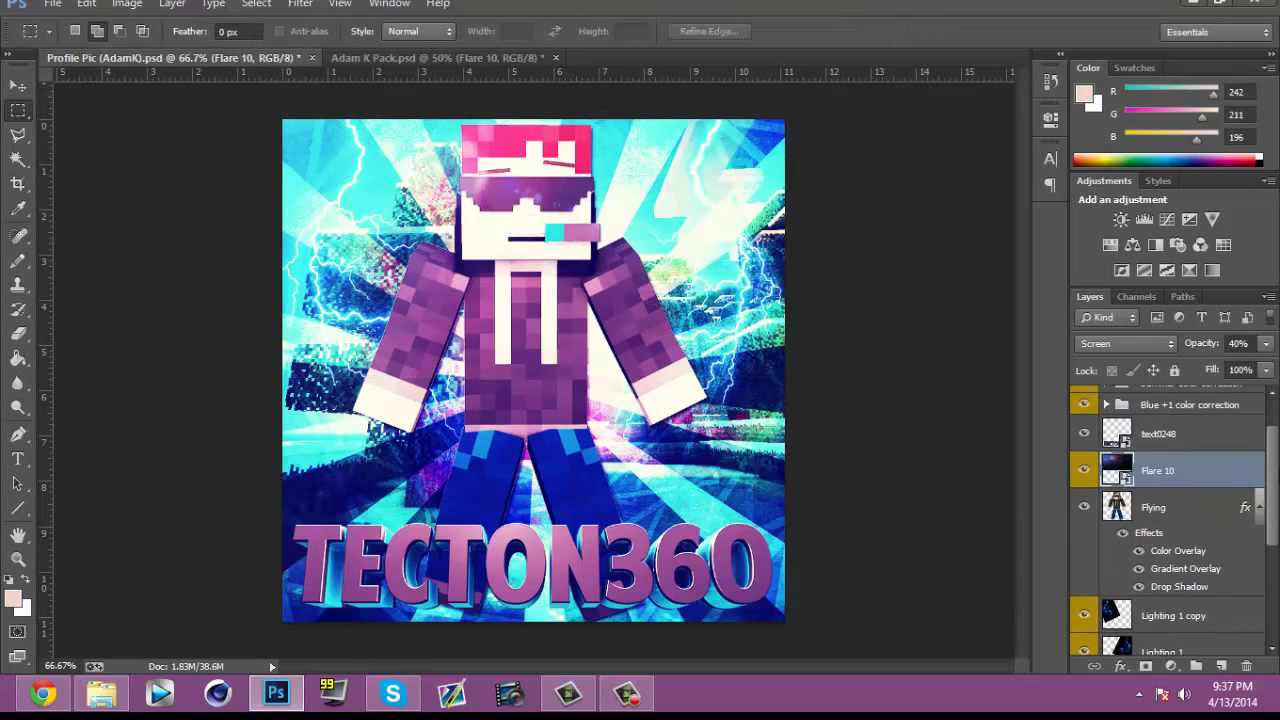
pyautogui.click(1085, 452)
pyautogui.click(1085, 452)
pyautogui.click(1085, 430)
pyautogui.click(1086, 430)
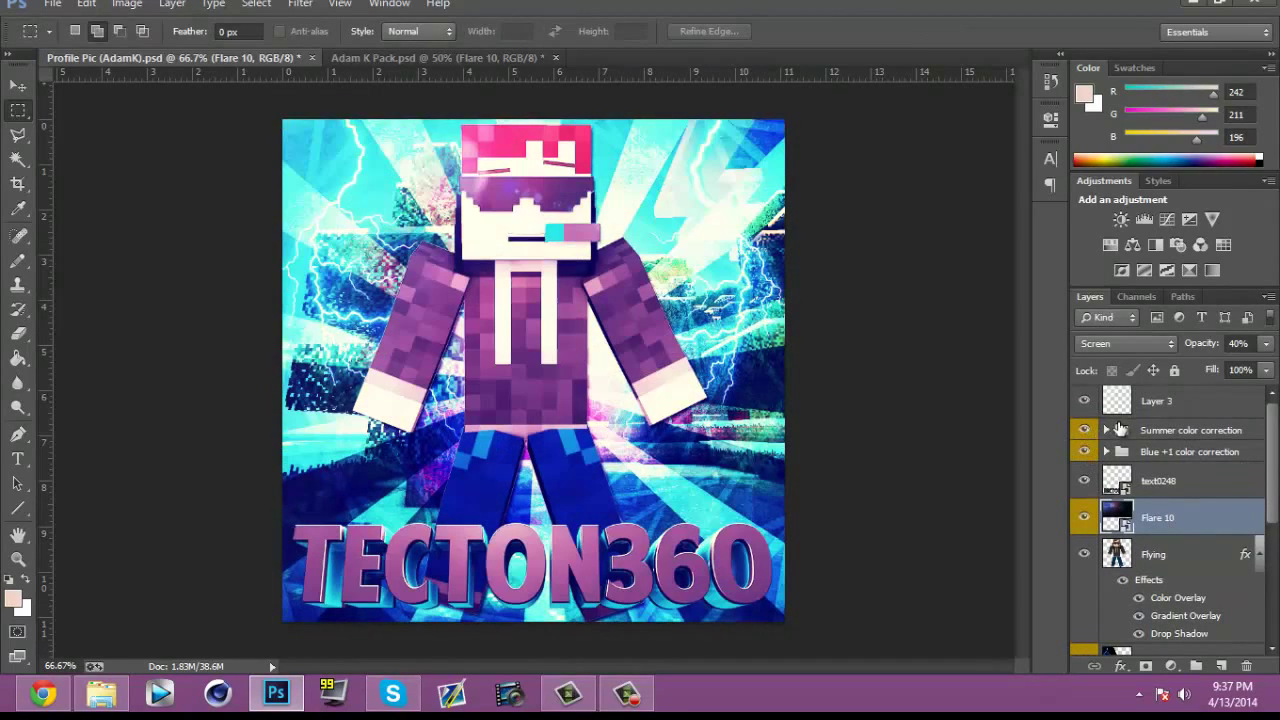
# Step: Duplicate the Flare 14 layer from the Adam K Pack into the Profile Pic document
pyautogui.click(437, 58)
pyautogui.moveTo(1273, 515); pyautogui.dragTo(1273, 528)
pyautogui.rightClick(1113, 602)
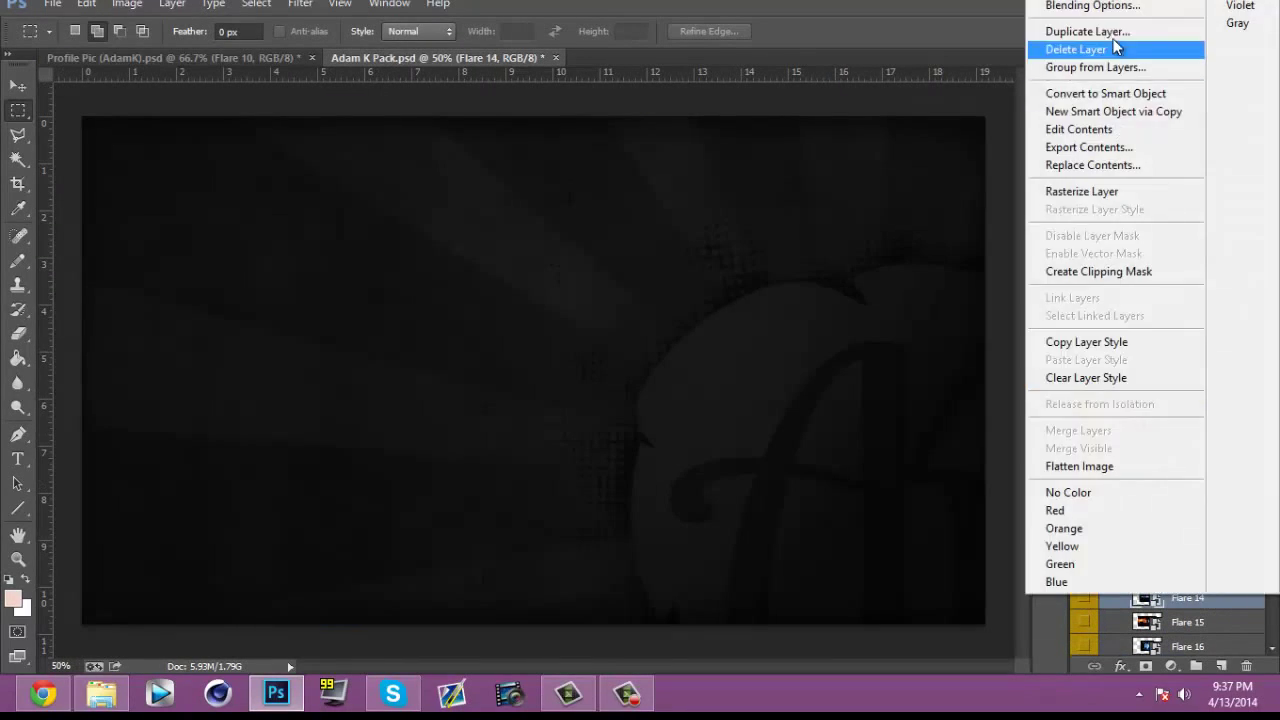
pyautogui.click(1116, 33)
pyautogui.click(710, 272)
pyautogui.click(690, 287)
pyautogui.click(775, 202)
# Step: Place Flare 14 along the picture's lower edge and move its layer above text0248, applying the transformation
pyautogui.hotkey('ctrl', 't')
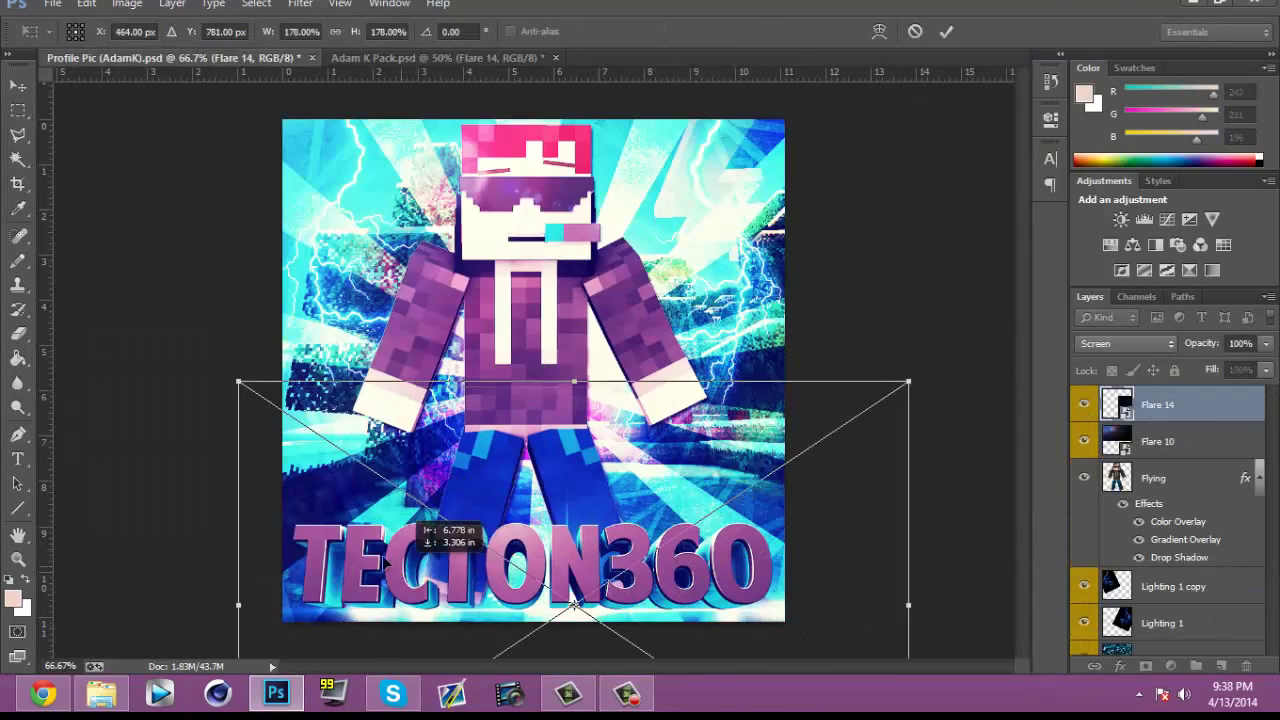
pyautogui.click(14, 114)
pyautogui.press('Return')
pyautogui.scroll(3, 1218, 490)
pyautogui.moveTo(1218, 488); pyautogui.dragTo(1213, 436)
pyautogui.hotkey('ctrl', 't')
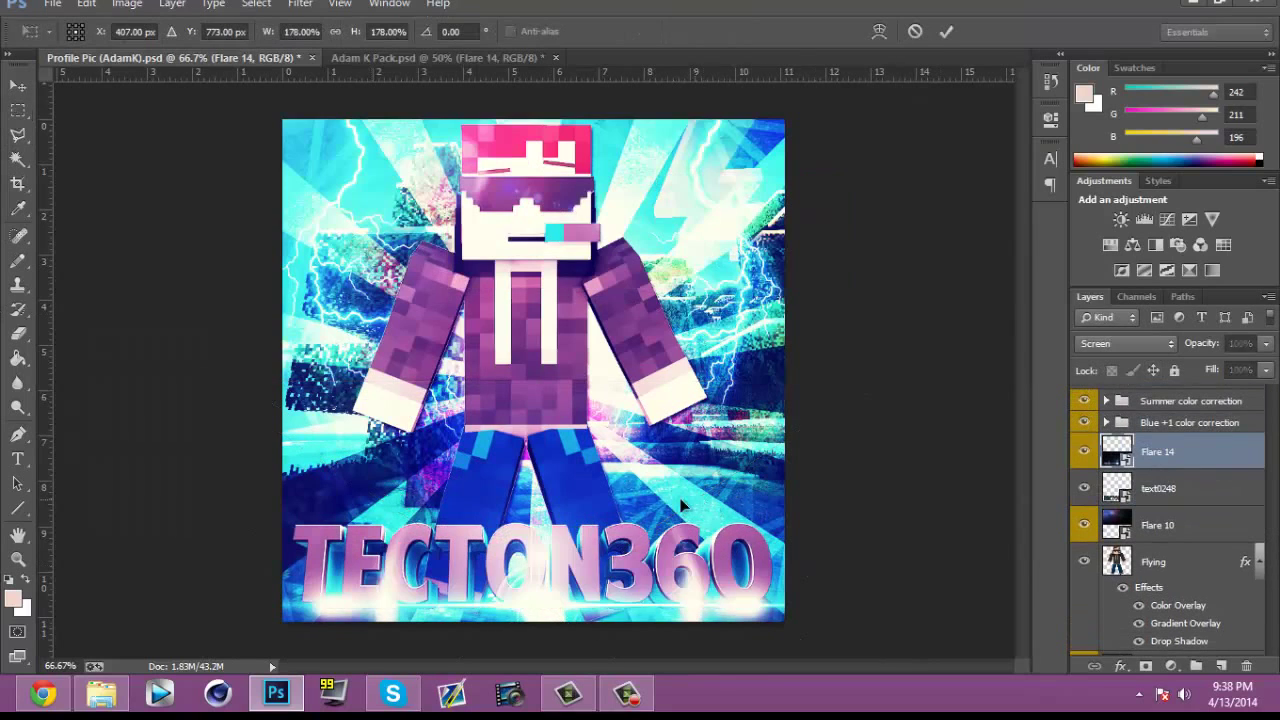
pyautogui.moveTo(674, 509)
pyautogui.mouseDown()
pyautogui.moveTo(662, 527)
pyautogui.moveTo(704, 521)
pyautogui.moveTo(689, 517)
pyautogui.mouseUp()
pyautogui.click(14, 114)
pyautogui.press('Return')
# Step: Scale the text0248 layer to about 62% and reposition it near the picture's lower edge, applying the transformation
pyautogui.click(1186, 491)
pyautogui.hotkey('ctrl', 't')
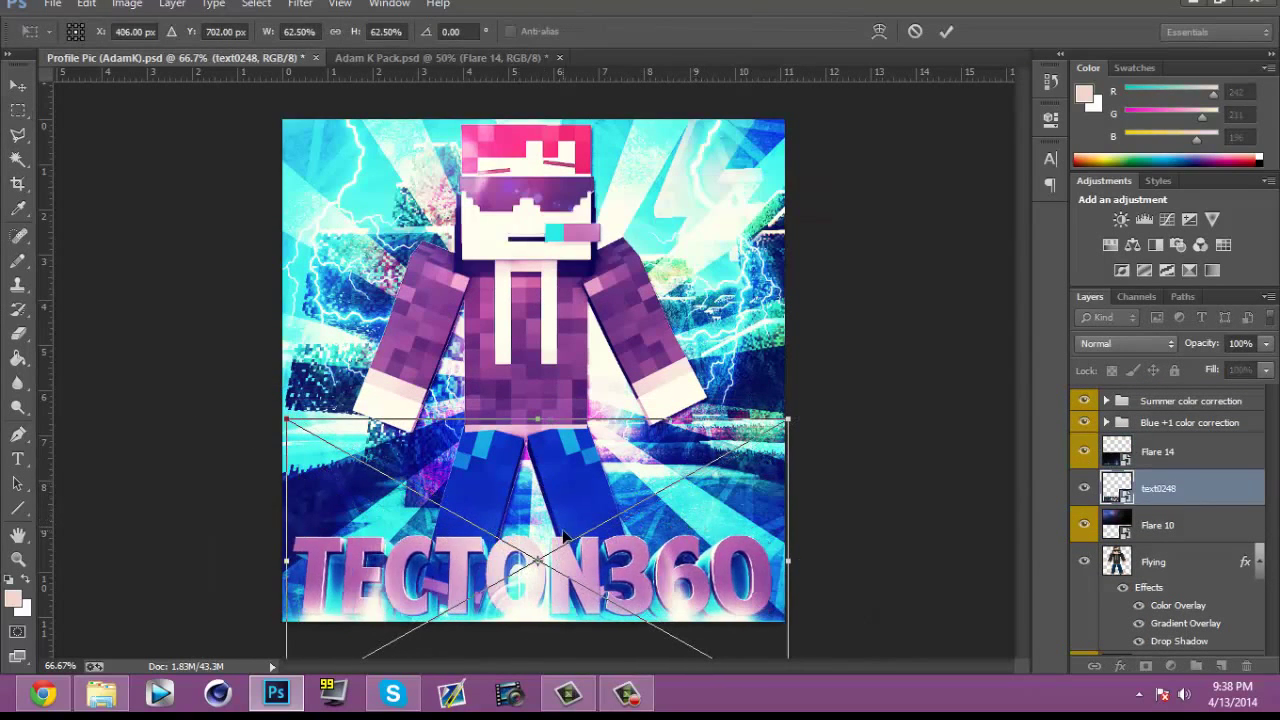
pyautogui.moveTo(556, 530); pyautogui.dragTo(569, 527)
pyautogui.moveTo(300, 417); pyautogui.dragTo(307, 423)
pyautogui.moveTo(504, 521); pyautogui.dragTo(490, 516)
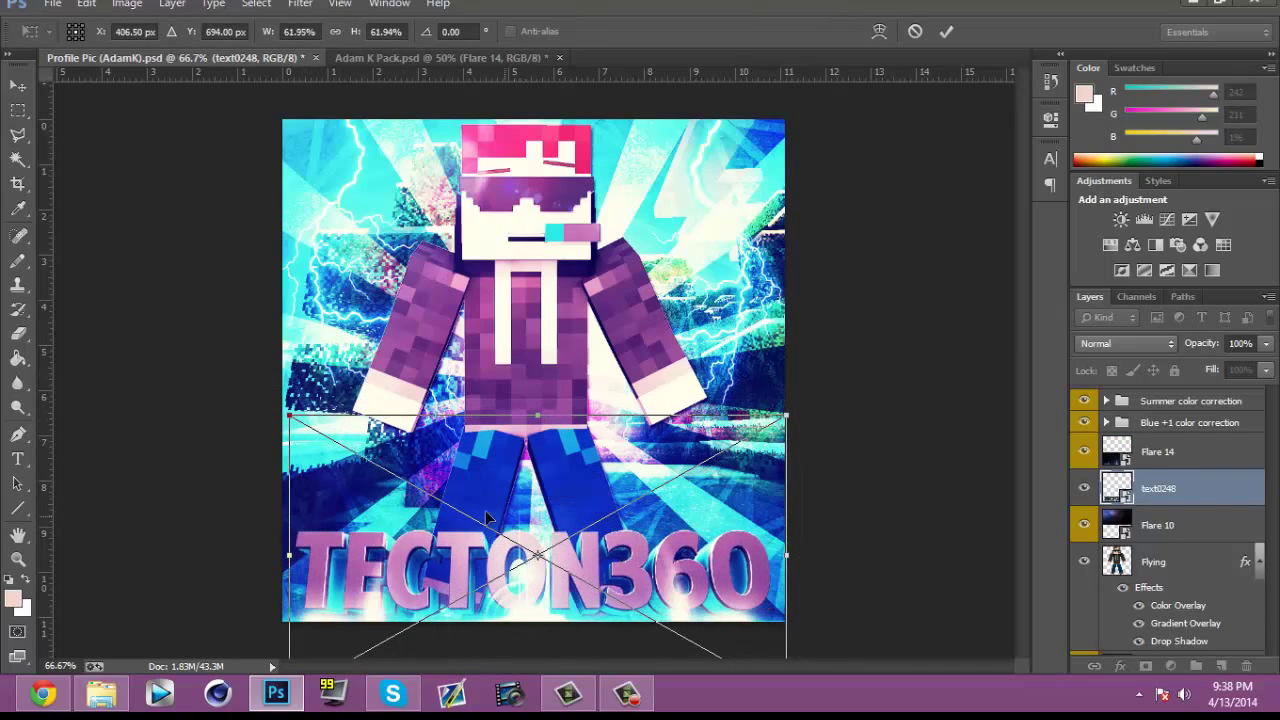
pyautogui.click(22, 117)
pyautogui.click(575, 265)
# Step: Delete the Flare 14 layer from the profile picture
pyautogui.click(1184, 455)
pyautogui.press('Delete')
# Step: Show the Flare layer in the Adam K Pack and duplicate it into the Profile Pic document
pyautogui.hotkey('ctrl', 'Tab')
pyautogui.moveTo(1272, 528); pyautogui.dragTo(1256, 487)
pyautogui.click(1084, 486)
pyautogui.click(1229, 505)
pyautogui.rightClick(1250, 488)
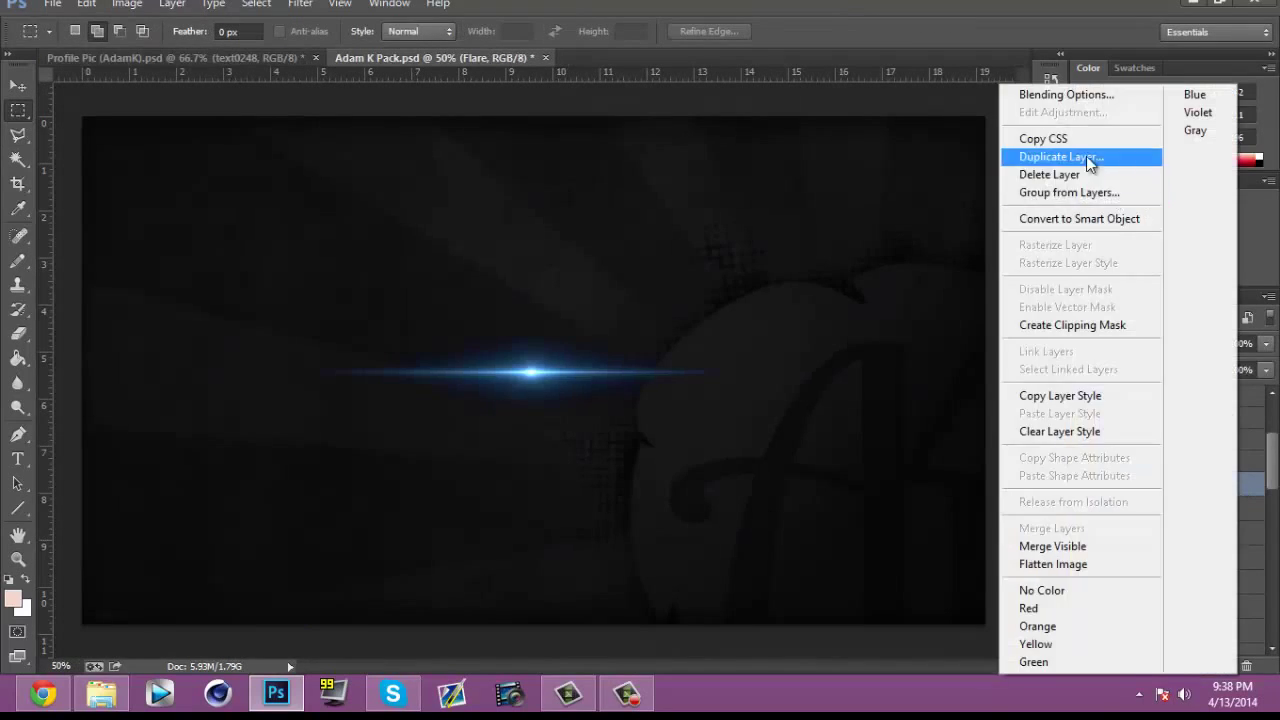
pyautogui.click(1089, 159)
pyautogui.click(735, 270)
pyautogui.click(686, 289)
pyautogui.click(803, 200)
# Step: Stretch the Flare to about 148% width along the picture's lower edge beneath the text, applying the transformation
pyautogui.click(242, 60)
pyautogui.hotkey('ctrl', 't')
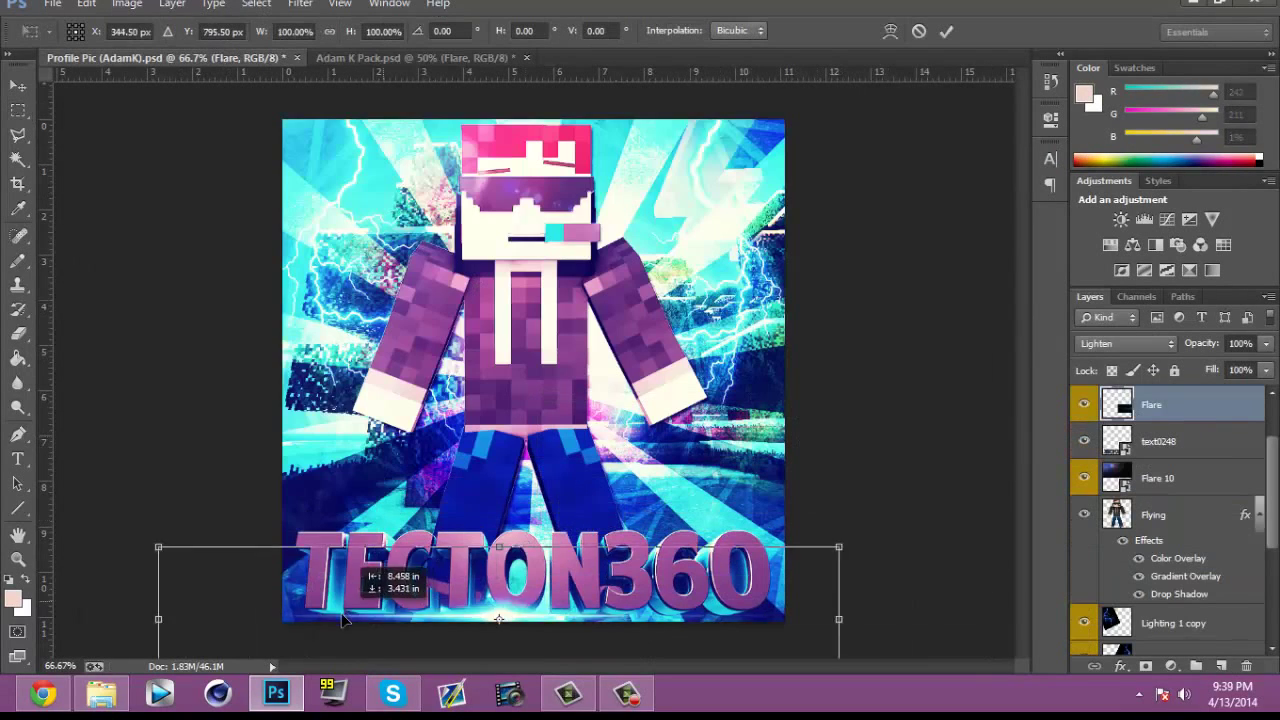
pyautogui.moveTo(1180, 618); pyautogui.dragTo(1181, 618)
pyautogui.moveTo(826, 608); pyautogui.dragTo(669, 606)
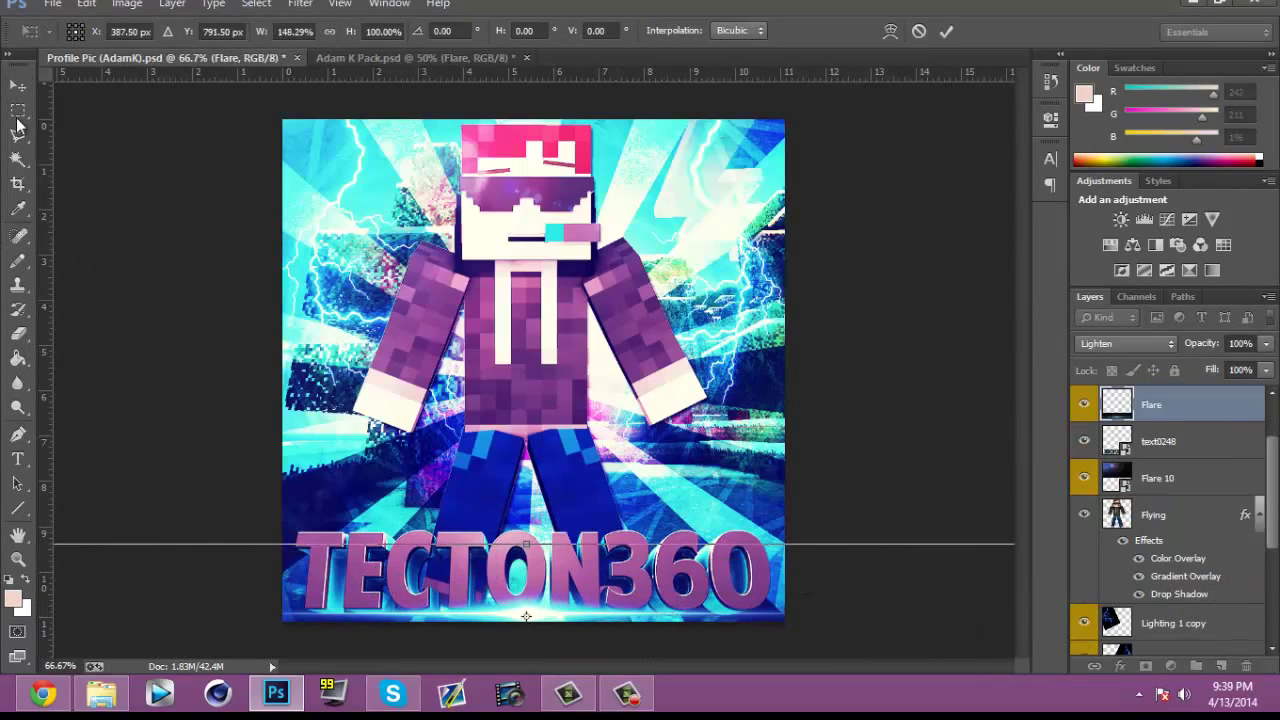
pyautogui.click(17, 116)
pyautogui.click(562, 266)
# Step: Hide the Flare layer in the Adam K Pack, and close the YouTube video window in Chrome
pyautogui.click(440, 60)
pyautogui.click(1084, 538)
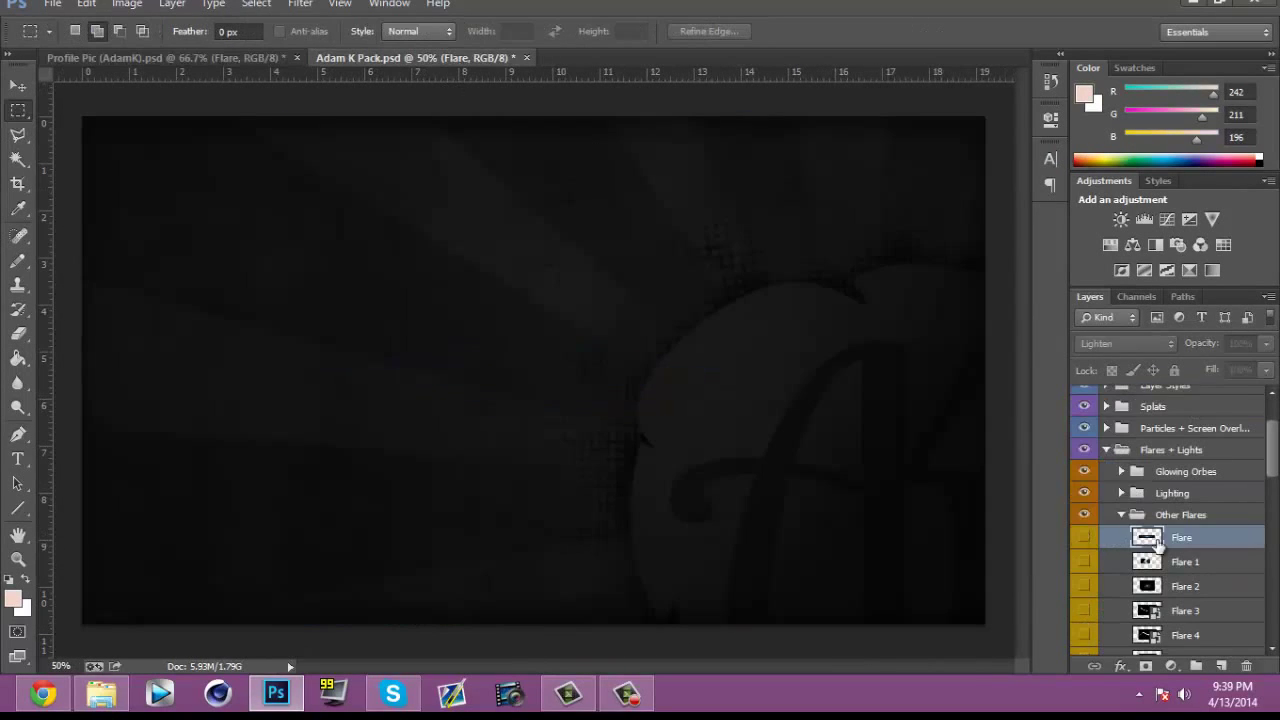
pyautogui.click(44, 694)
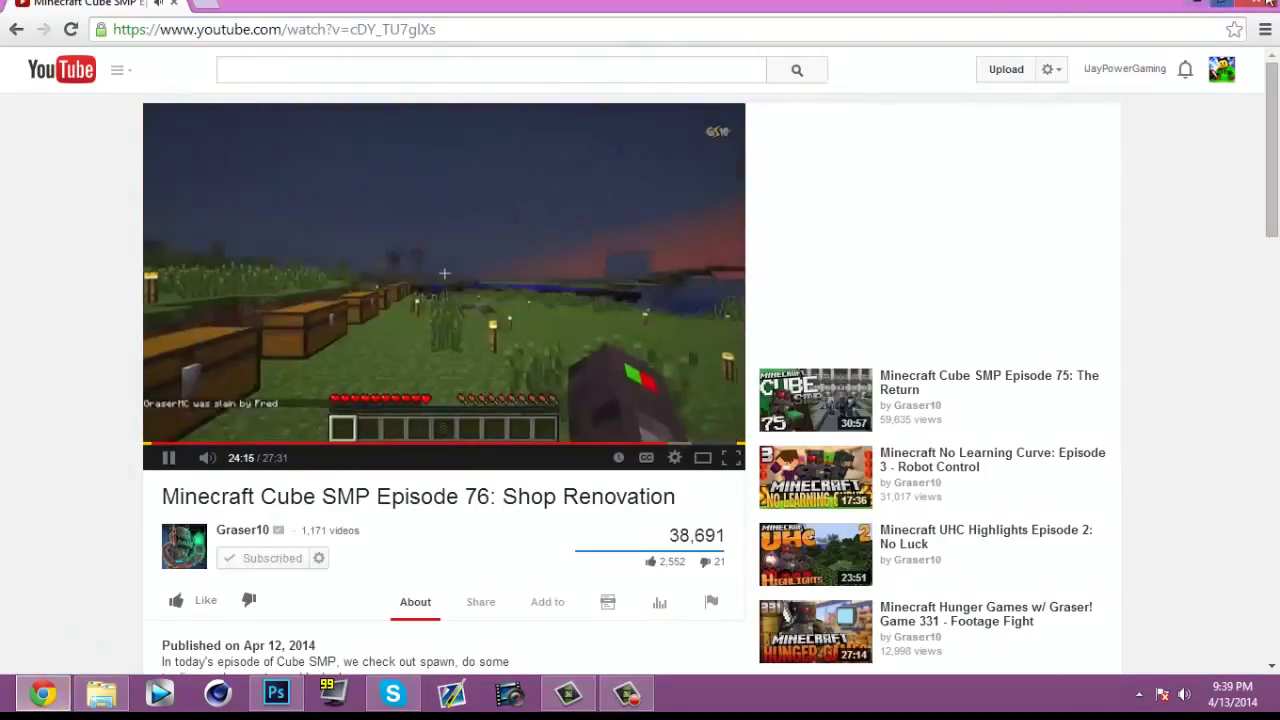
pyautogui.click(1268, 3)
# Step: Duplicate the Flare 1 layer from the Adam K Pack into the Profile Pic document
pyautogui.rightClick(1248, 562)
pyautogui.click(1157, 163)
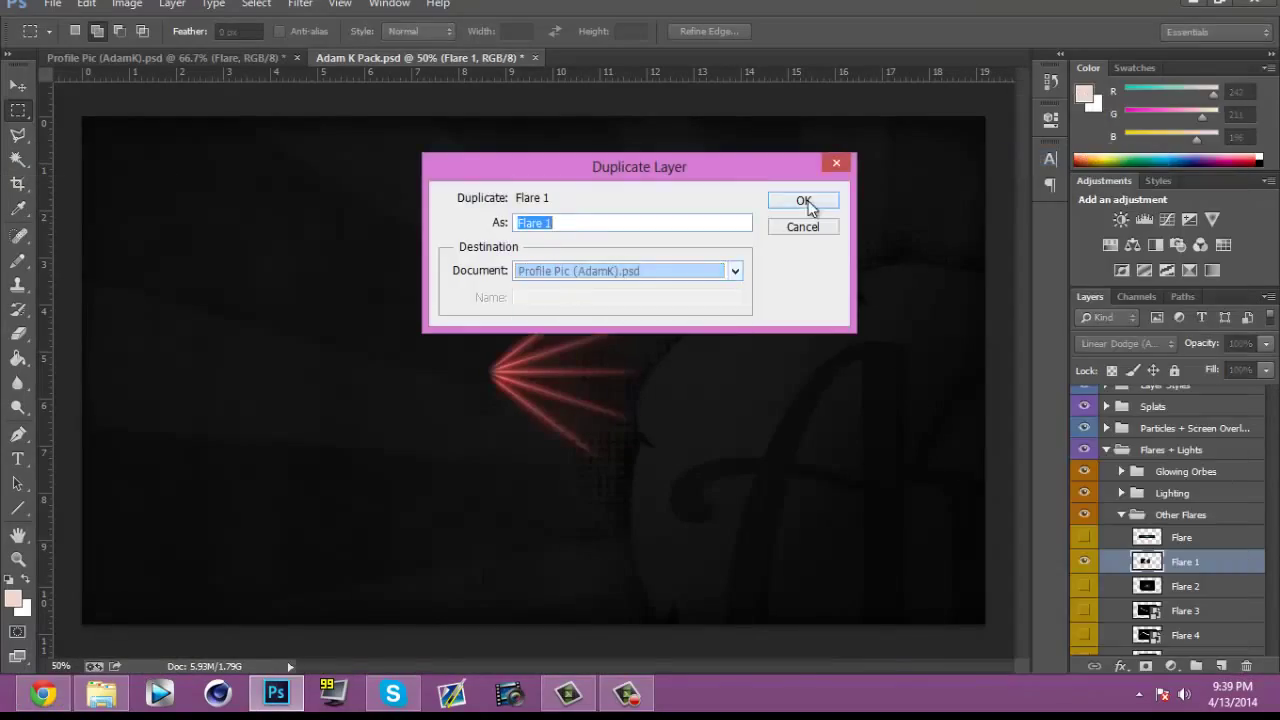
pyautogui.click(810, 207)
# Step: Position Flare 1 over the arm on the picture's right side and move its layer beneath the Flying layer
pyautogui.hotkey('ctrl', 'Tab')
pyautogui.hotkey('ctrl', 't')
pyautogui.moveTo(729, 366); pyautogui.dragTo(484, 226)
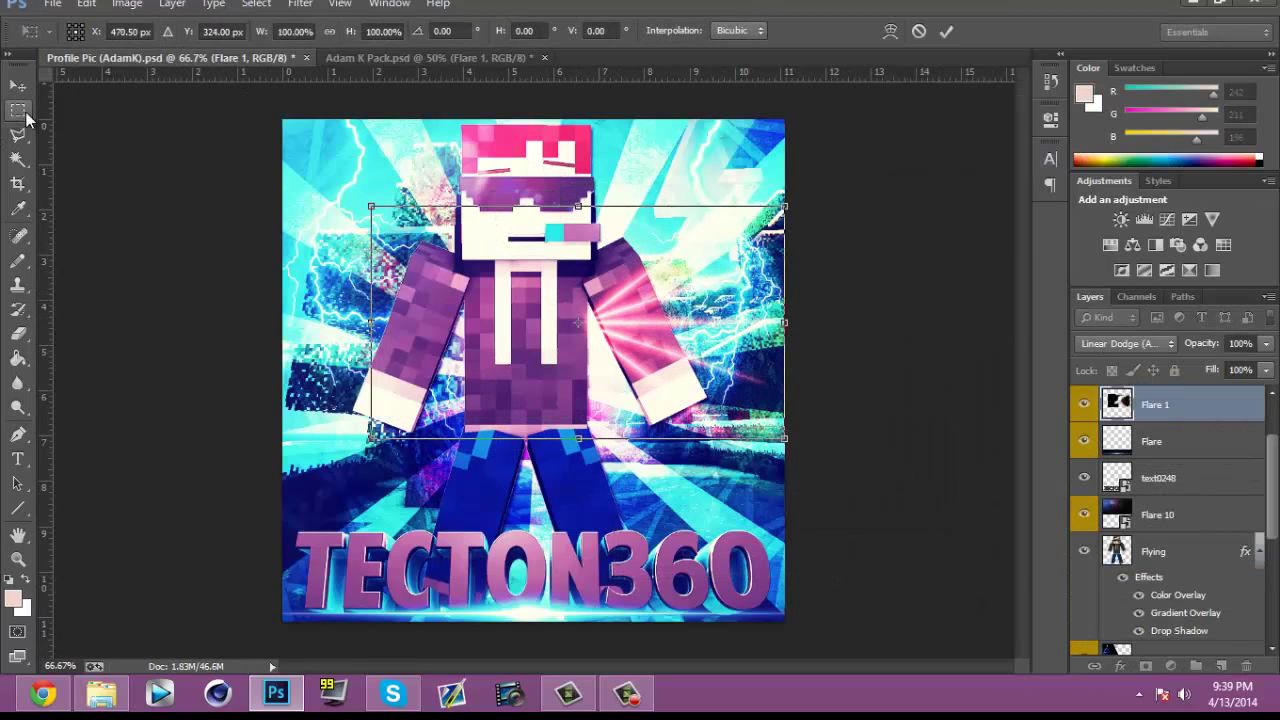
pyautogui.click(27, 114)
pyautogui.press('Return')
pyautogui.moveTo(1207, 416); pyautogui.dragTo(1192, 613)
# Step: Enlarge Flare 1 to about 319% and spread its rays across the picture's right side behind the character, applying the transformation
pyautogui.hotkey('ctrl', 't')
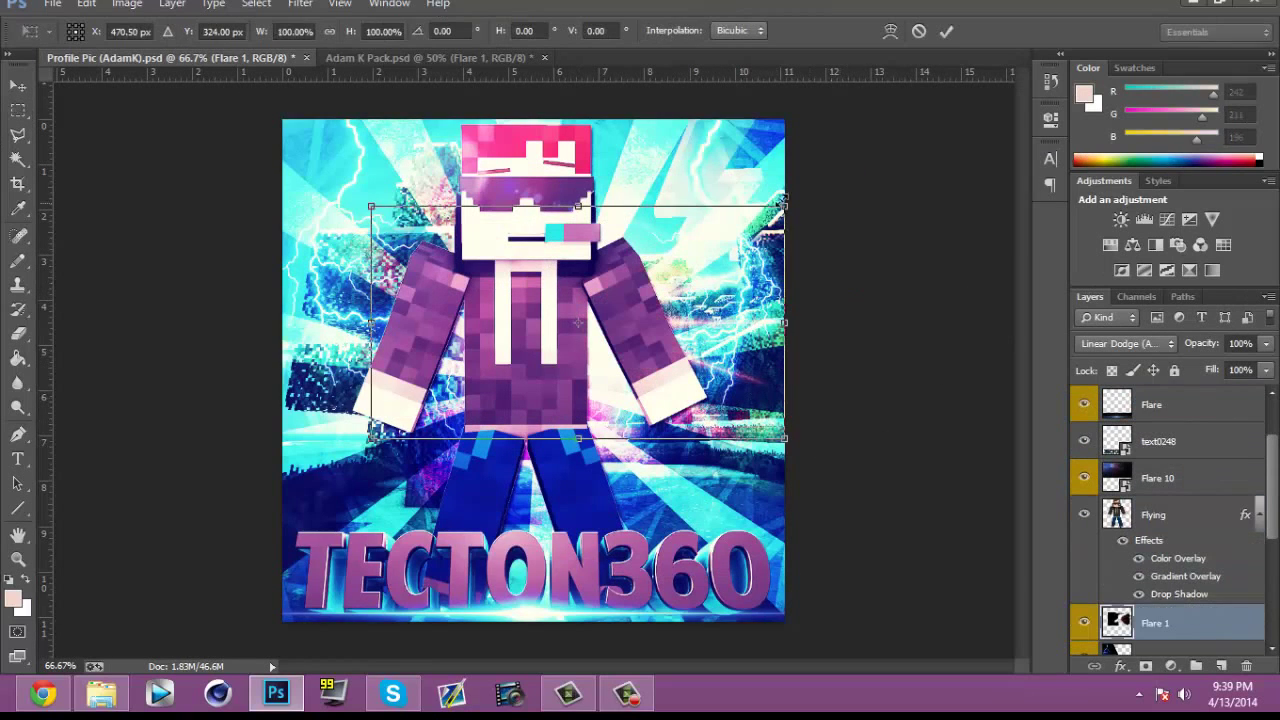
pyautogui.moveTo(785, 205); pyautogui.dragTo(1036, 62)
pyautogui.moveTo(833, 241); pyautogui.dragTo(705, 325)
pyautogui.moveTo(243, 149); pyautogui.dragTo(0, 5)
pyautogui.moveTo(694, 223); pyautogui.dragTo(696, 294)
pyautogui.moveTo(682, 442); pyautogui.dragTo(778, 466)
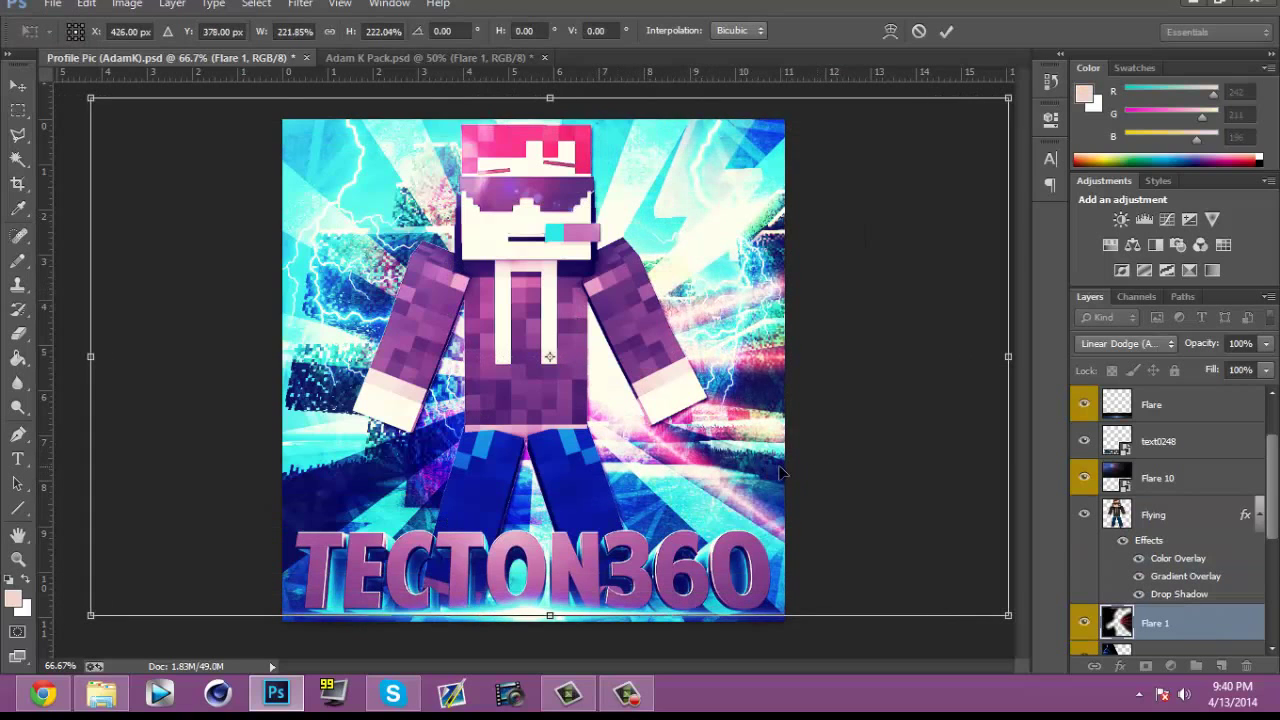
pyautogui.moveTo(672, 285); pyautogui.dragTo(782, 371)
pyautogui.moveTo(200, 183); pyautogui.dragTo(0, 50)
pyautogui.moveTo(600, 265); pyautogui.dragTo(782, 367)
pyautogui.moveTo(146, 154); pyautogui.dragTo(0, 66)
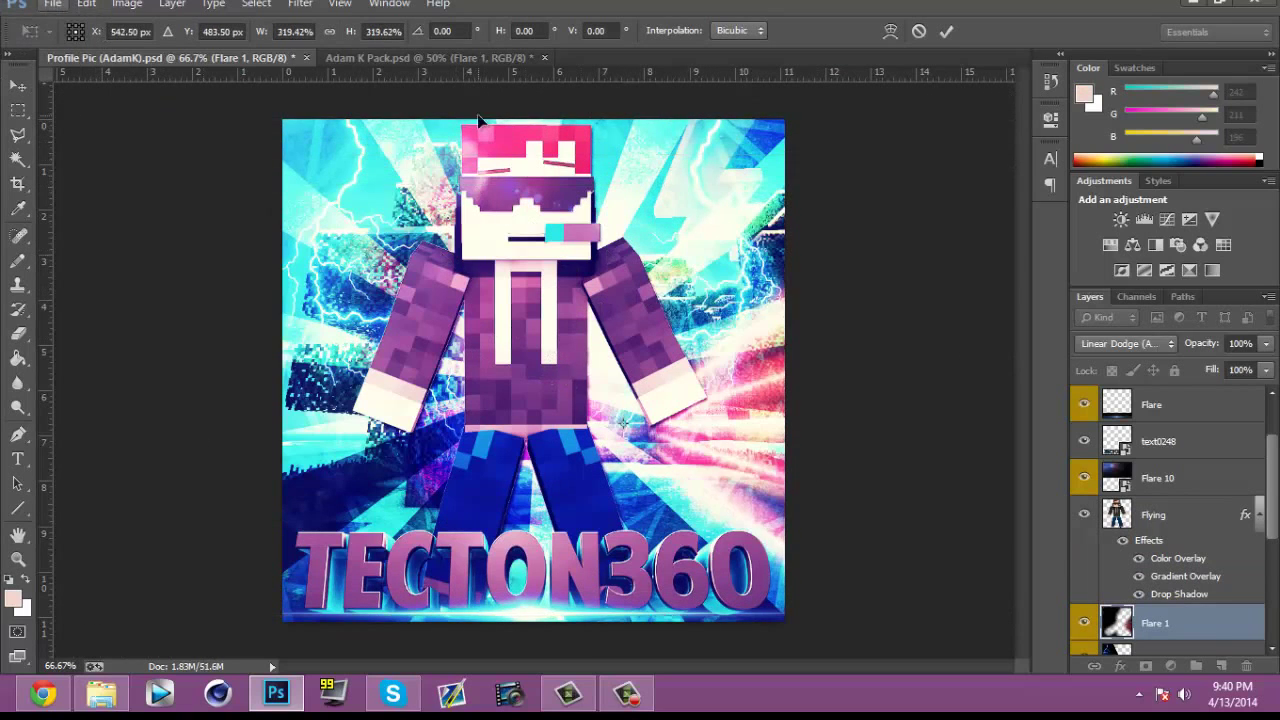
pyautogui.moveTo(918, 337); pyautogui.dragTo(730, 260)
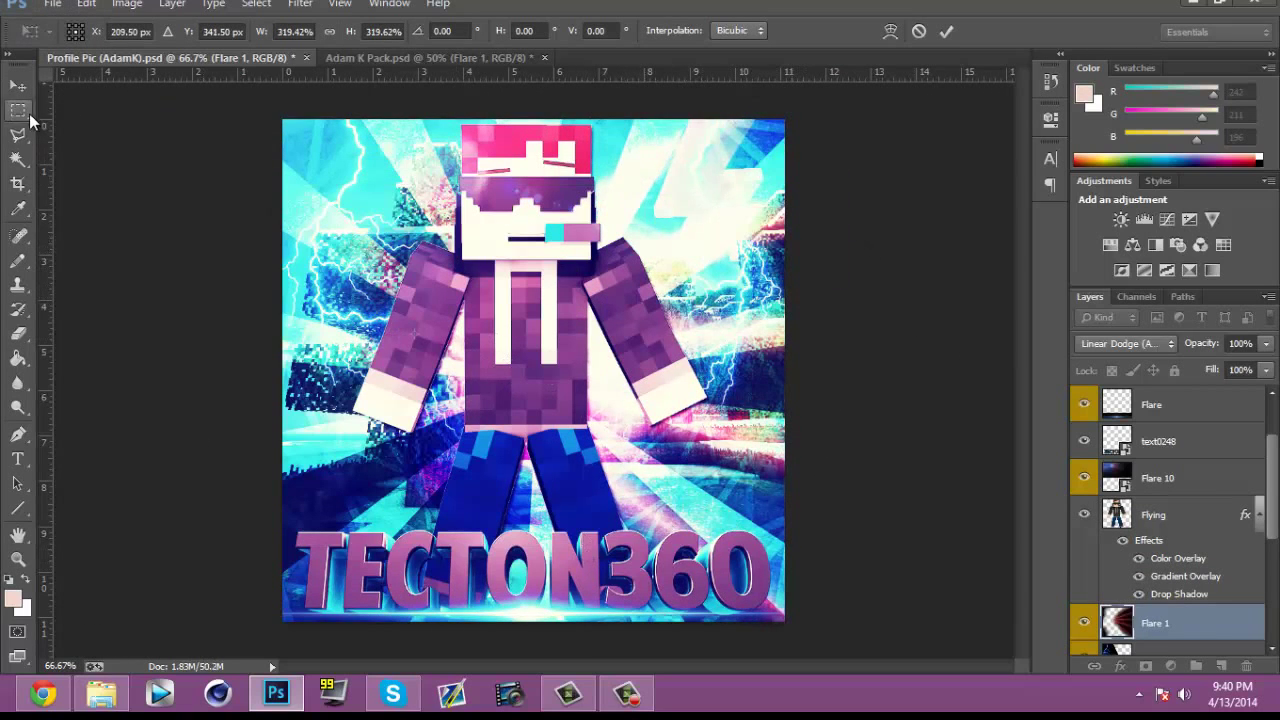
pyautogui.click(20, 112)
pyautogui.press('Return')
# Step: Duplicate the Flare 1 layer within the Profile Pic document
pyautogui.rightClick(1150, 622)
pyautogui.click(1129, 106)
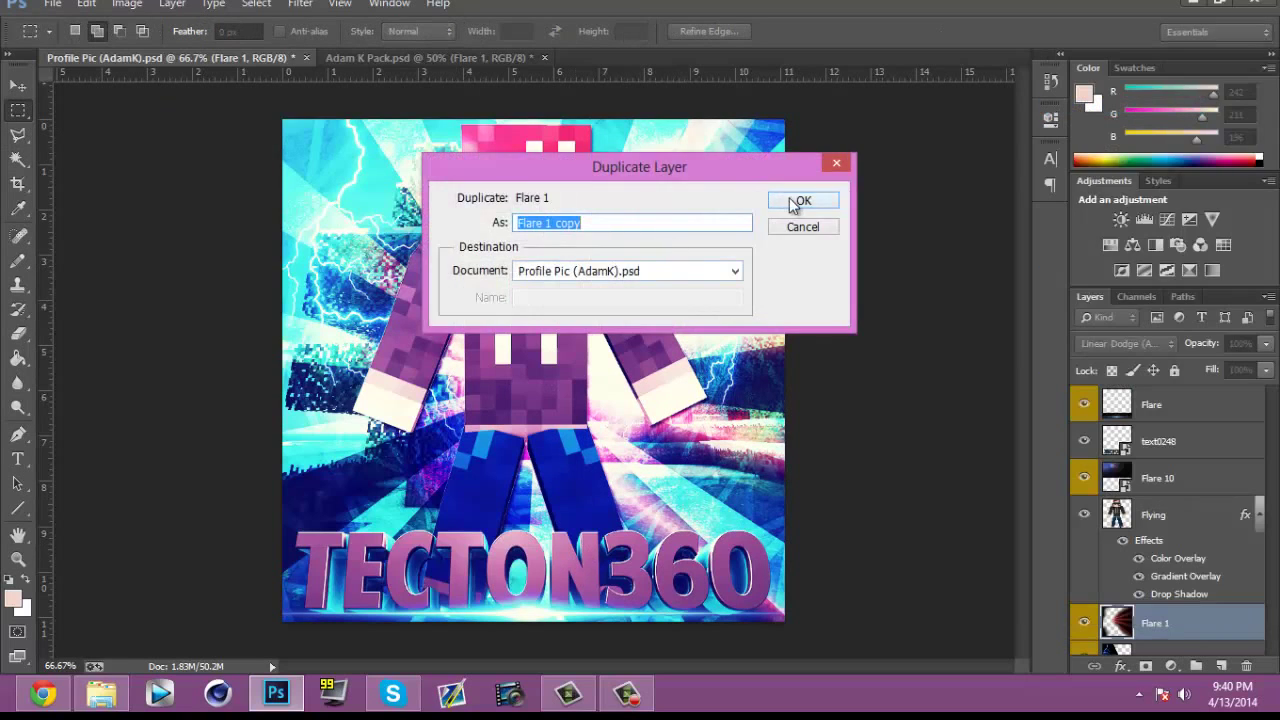
pyautogui.click(806, 200)
pyautogui.rightClick(1210, 543)
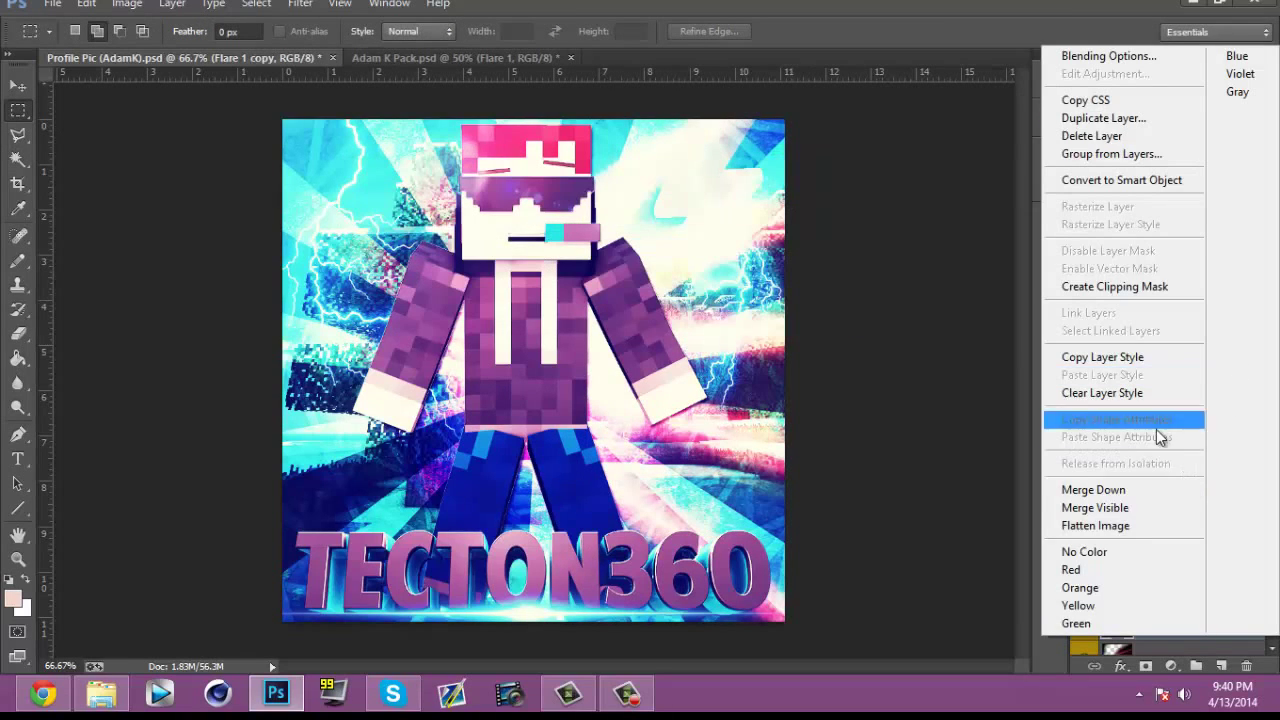
pyautogui.click(954, 550)
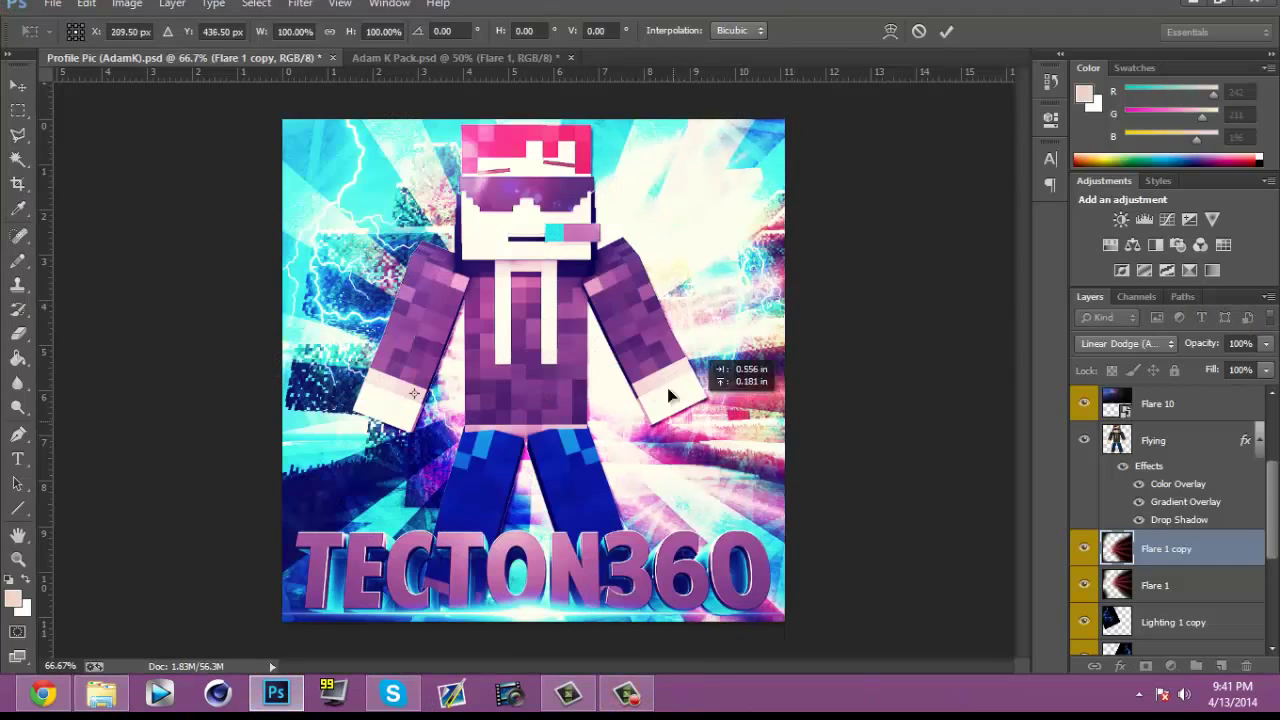
# Step: Mirror the duplicated Flare 1 horizontally and place its rays on the picture's left side, applying the transformation
pyautogui.moveTo(663, 380); pyautogui.dragTo(140, 384)
pyautogui.moveTo(100, 386); pyautogui.dragTo(809, 385)
pyautogui.moveTo(849, 378); pyautogui.dragTo(21, 374)
pyautogui.moveTo(195, 380); pyautogui.dragTo(503, 380)
pyautogui.moveTo(328, 379); pyautogui.dragTo(5, 378)
pyautogui.moveTo(253, 371); pyautogui.dragTo(415, 360)
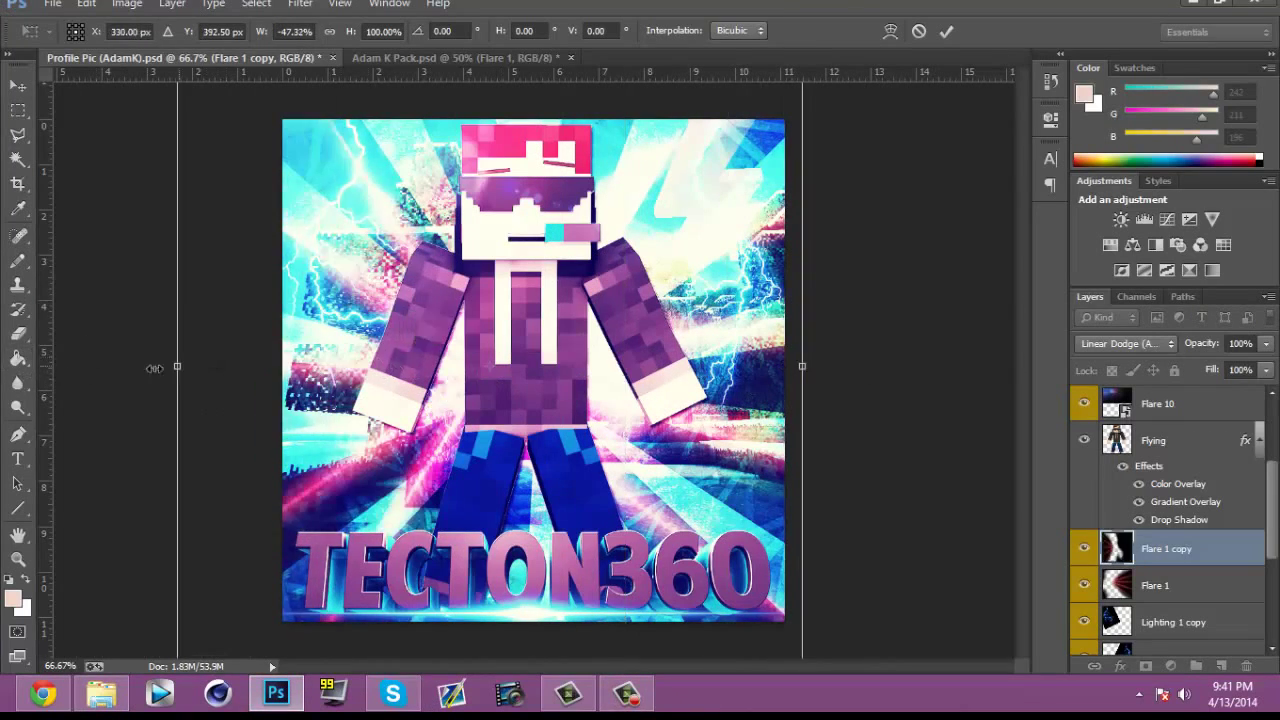
pyautogui.moveTo(174, 366); pyautogui.dragTo(4, 372)
pyautogui.moveTo(281, 380); pyautogui.dragTo(367, 378)
pyautogui.click(17, 110)
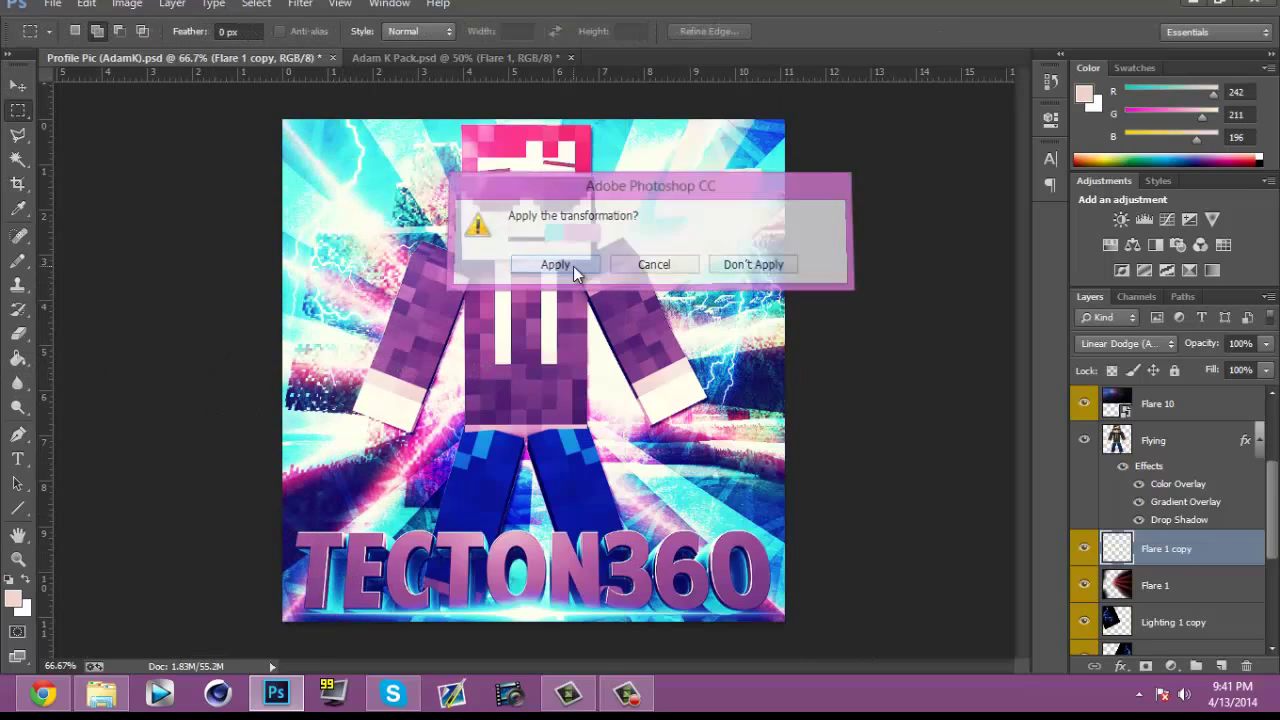
pyautogui.click(573, 270)
# Step: Add a Drop Shadow and a Gradient Overlay to the text0248 layer, changing the gradient's blend mode and setting its opacity to 75%
pyautogui.scroll(2, 1213, 474)
pyautogui.doubleClick(1211, 474)
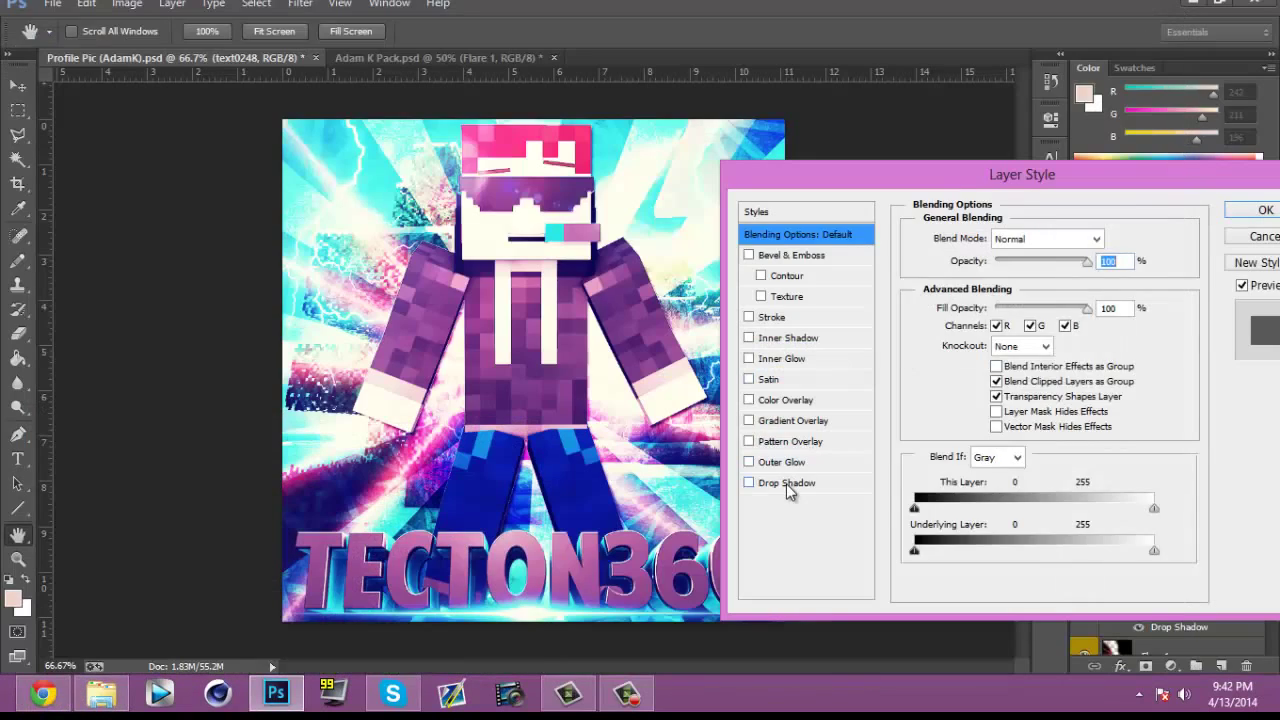
pyautogui.click(786, 483)
pyautogui.click(790, 421)
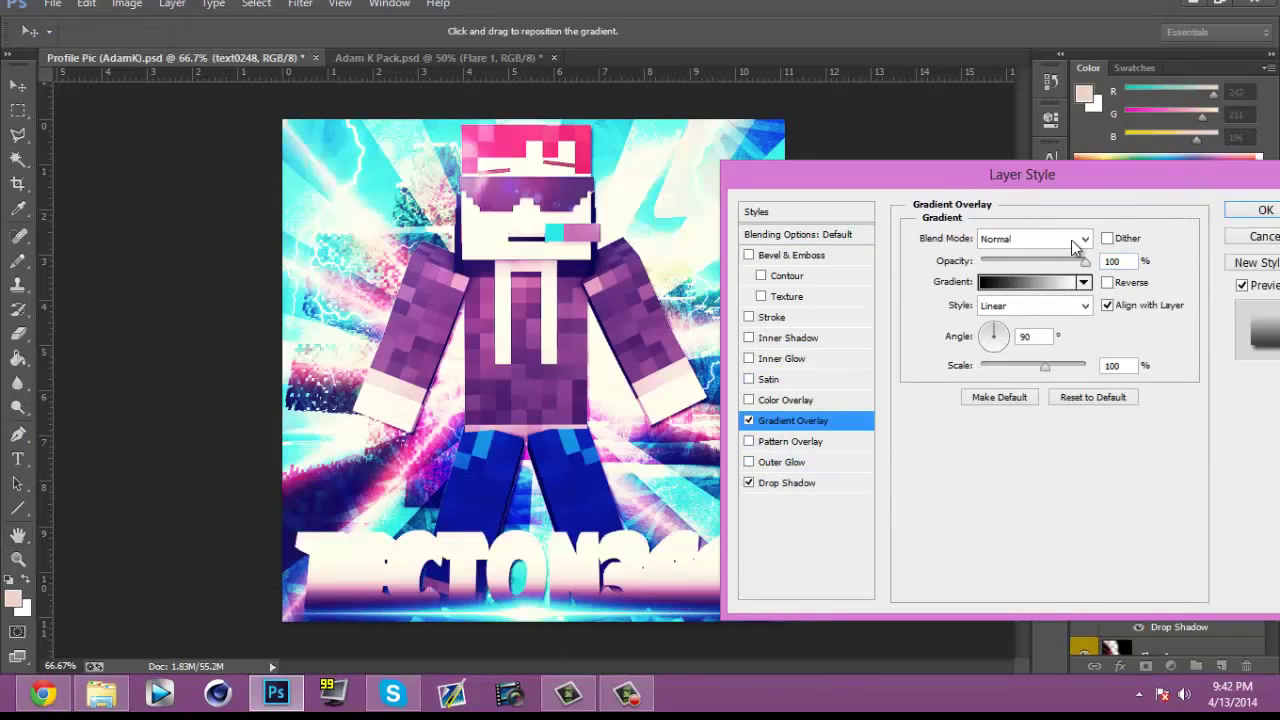
pyautogui.click(1071, 240)
pyautogui.click(1068, 252)
pyautogui.write('75')
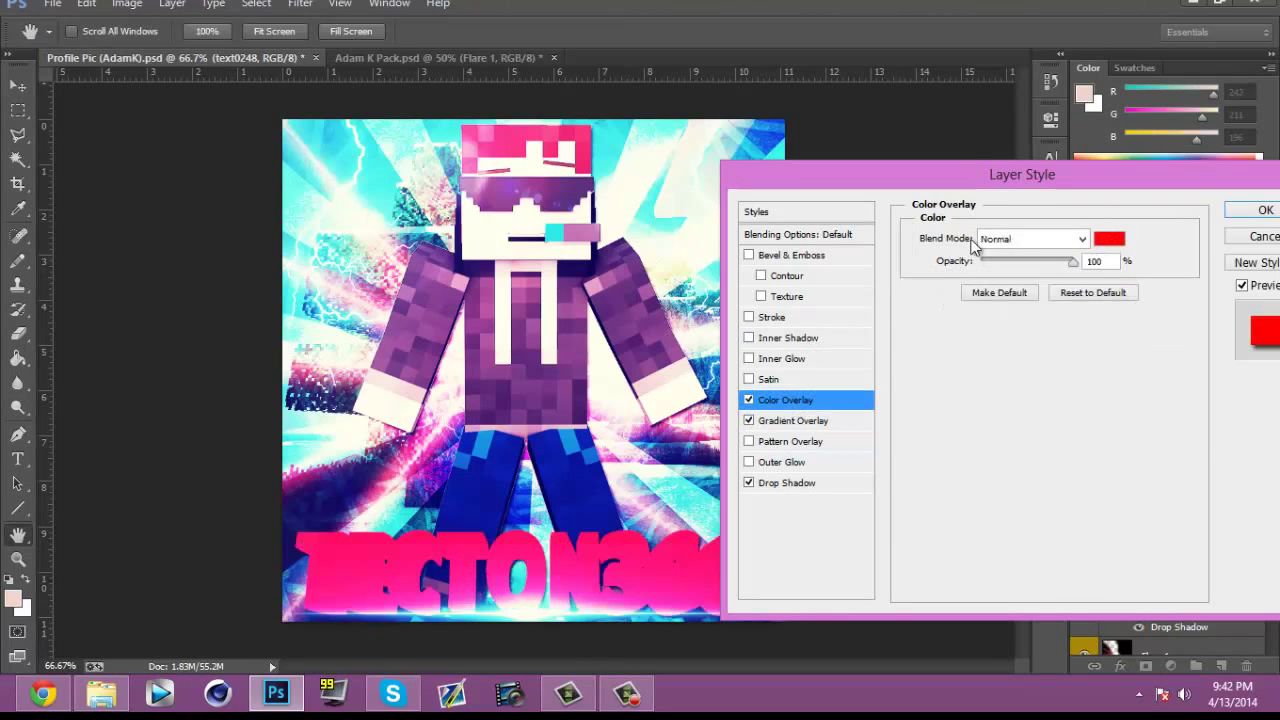
# Step: Set the text's Color Overlay to Overlay mode with a lower opacity and a different colour, and apply the layer style
pyautogui.click(1080, 240)
pyautogui.click(1064, 242)
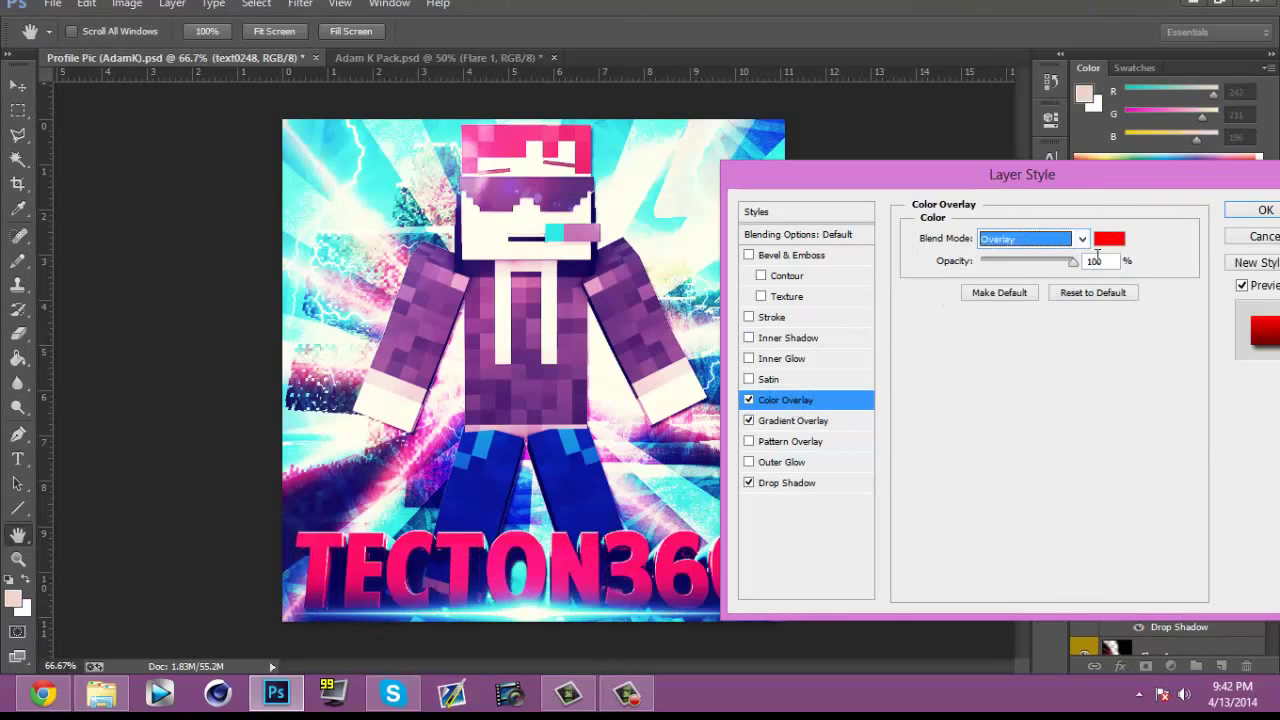
pyautogui.moveTo(1073, 262); pyautogui.dragTo(991, 262)
pyautogui.click(1107, 240)
pyautogui.click(1044, 463)
pyautogui.click(1213, 306)
pyautogui.click(1238, 212)
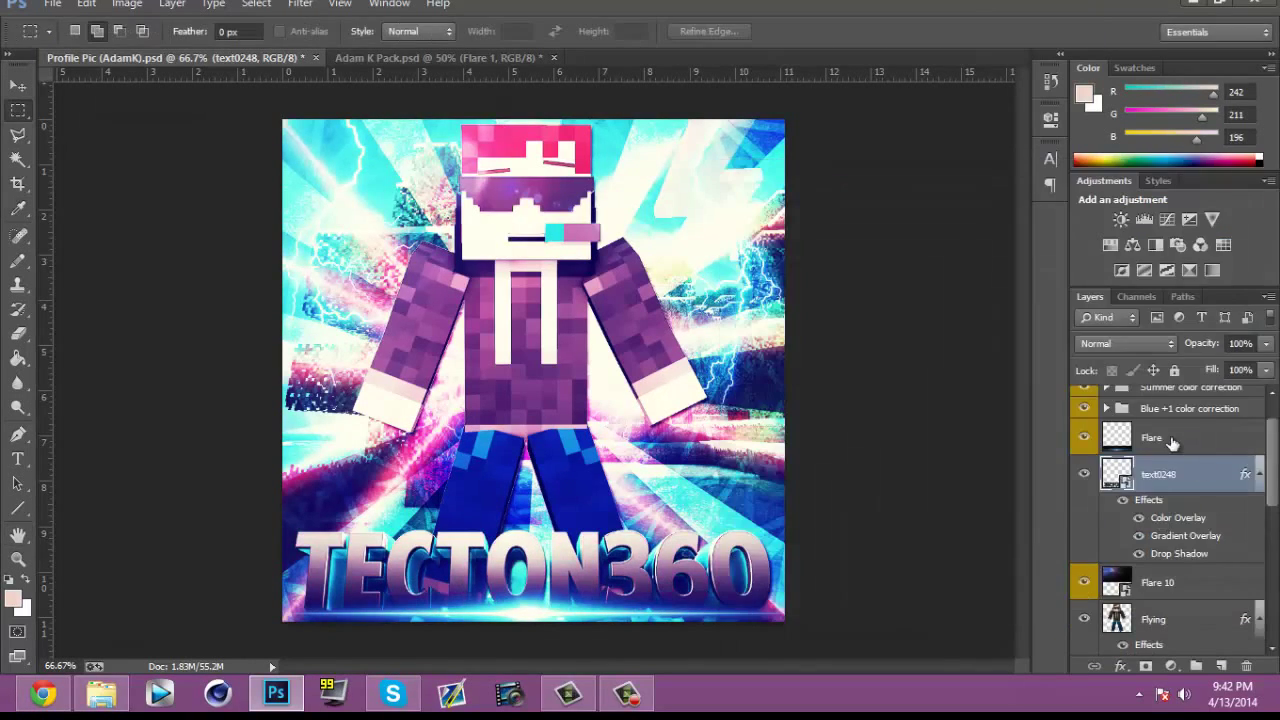
# Step: Move the Flare layer slightly lower along the picture's bottom edge and apply the transformation
pyautogui.click(1172, 440)
pyautogui.hotkey('ctrl', 't')
pyautogui.moveTo(668, 590); pyautogui.dragTo(668, 596)
pyautogui.click(17, 113)
pyautogui.press('Return')
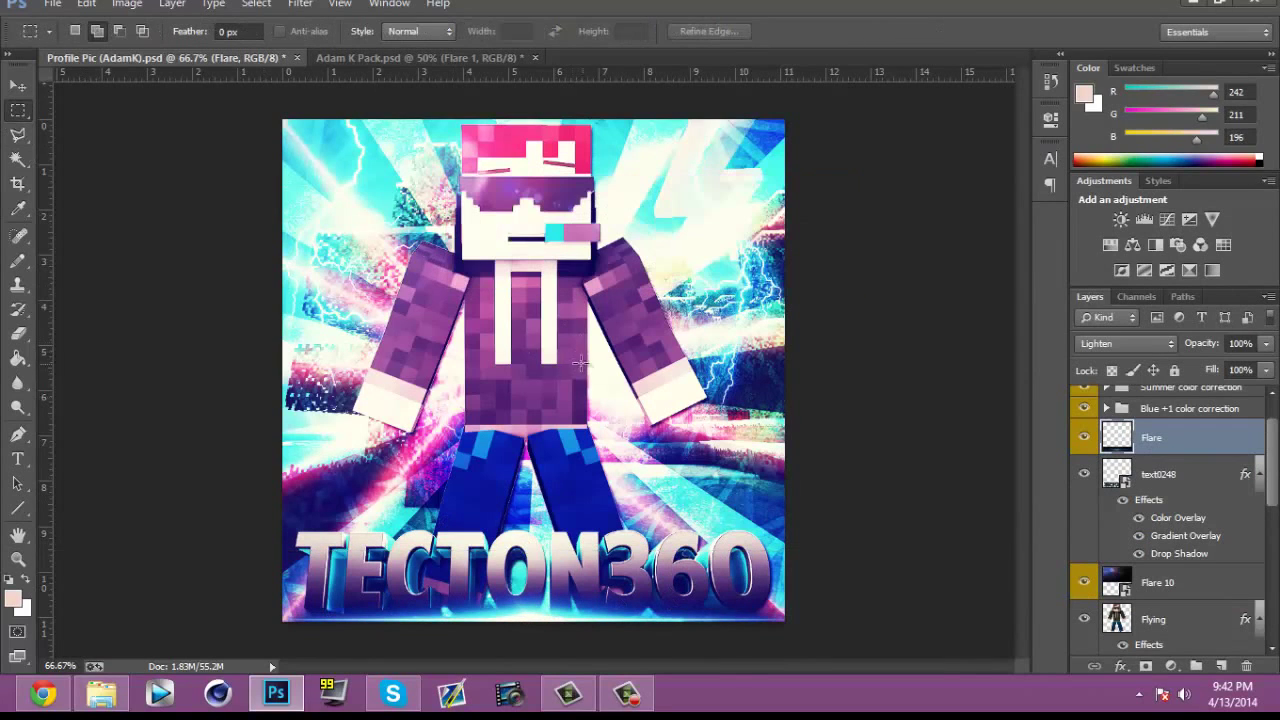
# Step: Save the picture to the Desktop as "TecTon360 profile picture", choosing a different file type
pyautogui.click(64, 6)
pyautogui.click(105, 228)
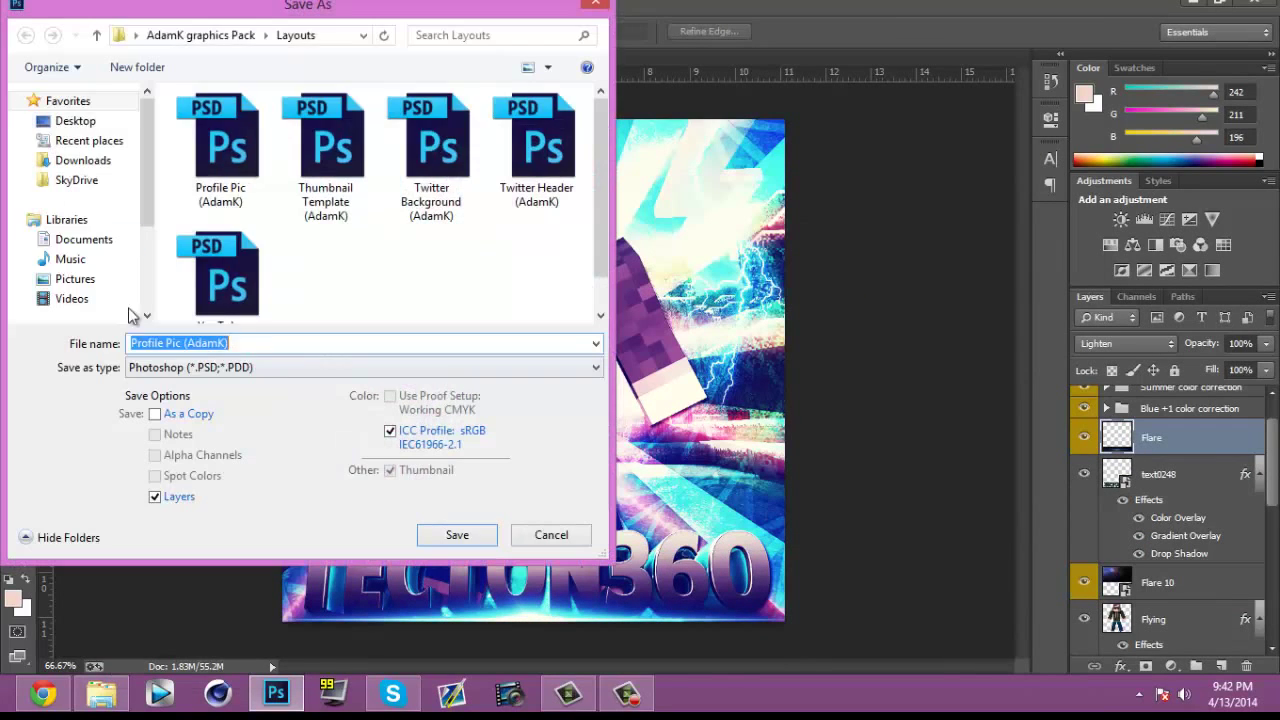
pyautogui.click(75, 120)
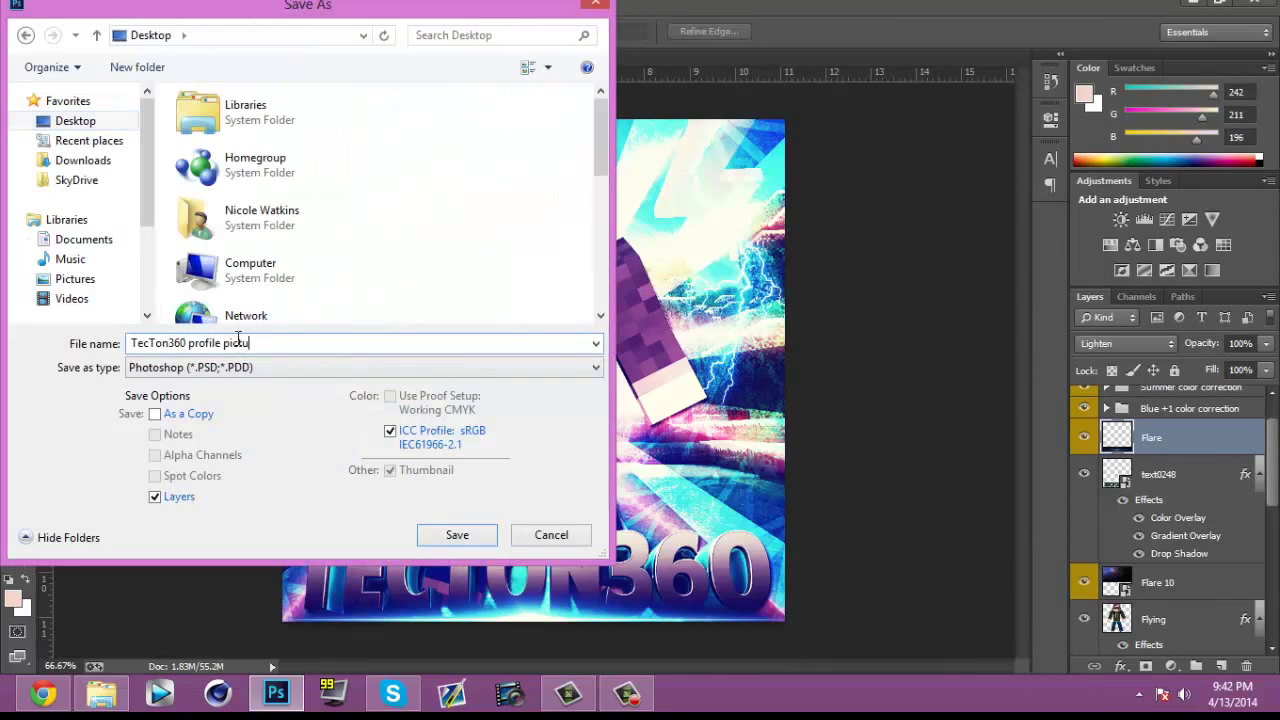
pyautogui.write('re')
pyautogui.click(238, 367)
pyautogui.click(200, 592)
pyautogui.click(457, 534)
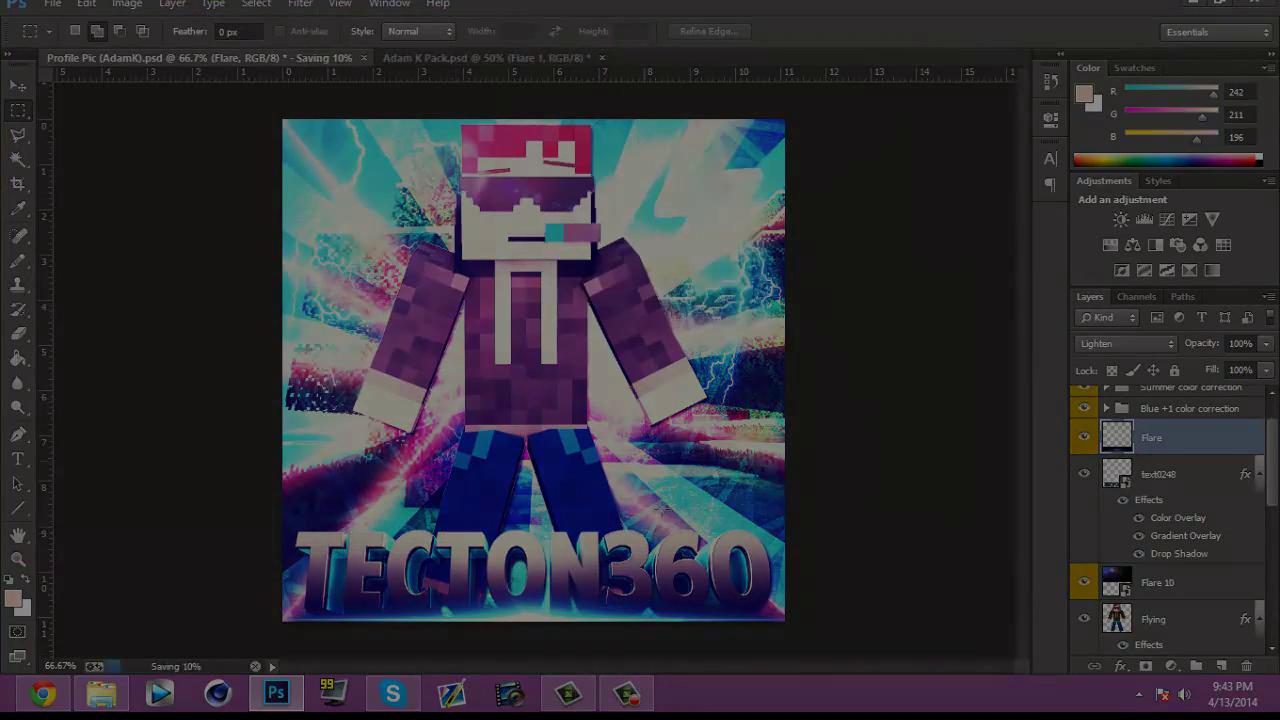